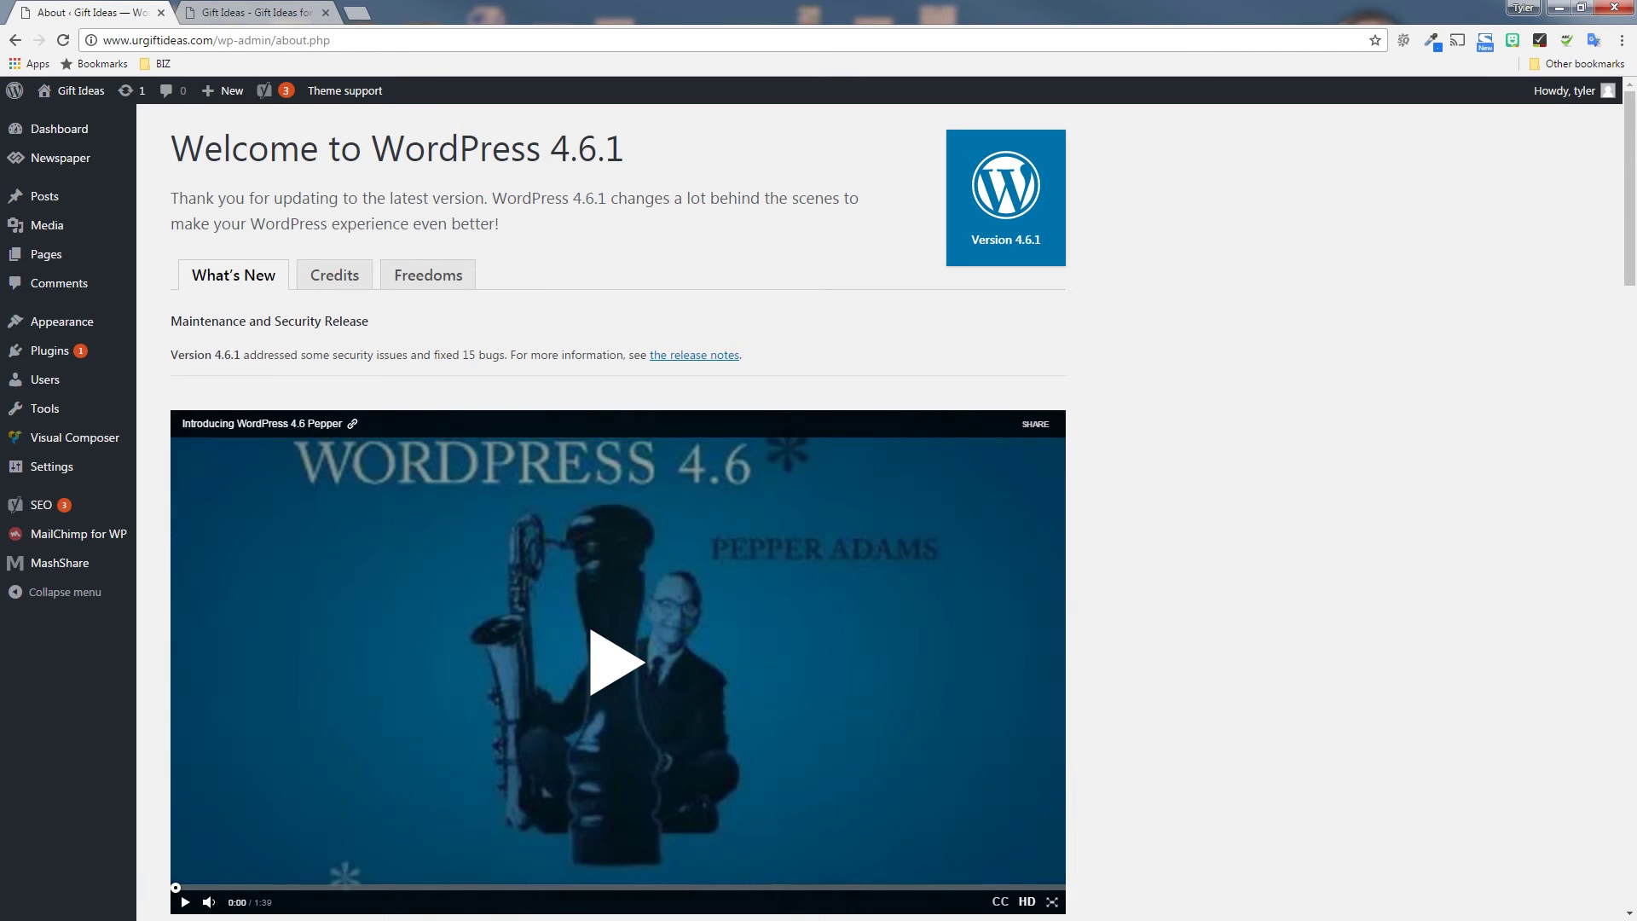
- Search the directory of new plugins for "amp"
click(49, 350)
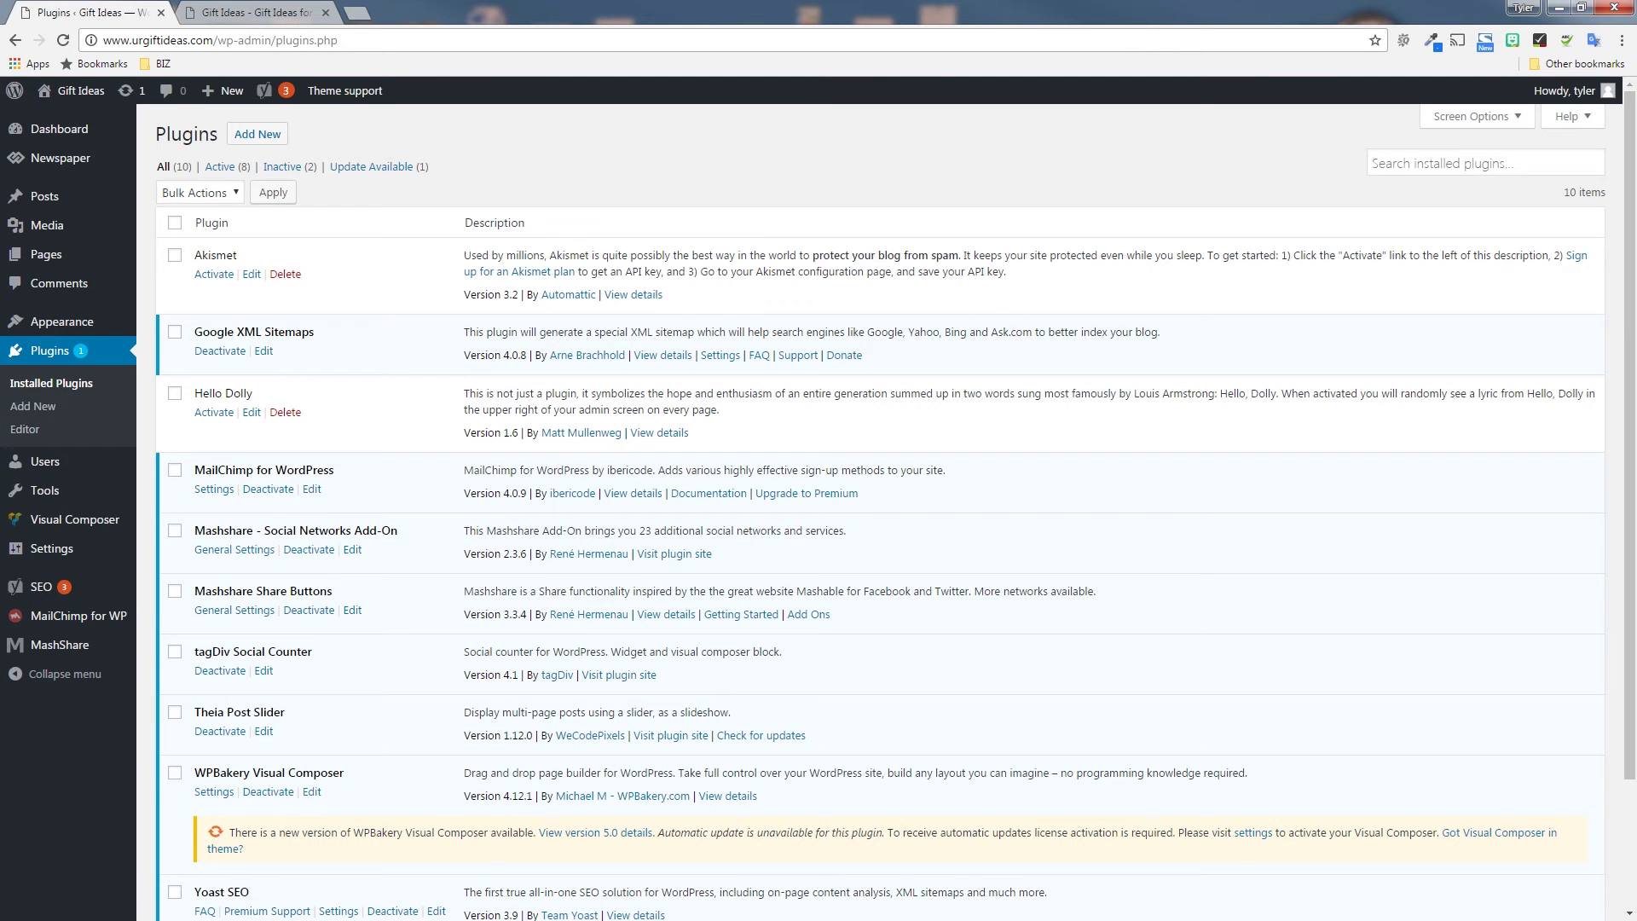
click(257, 134)
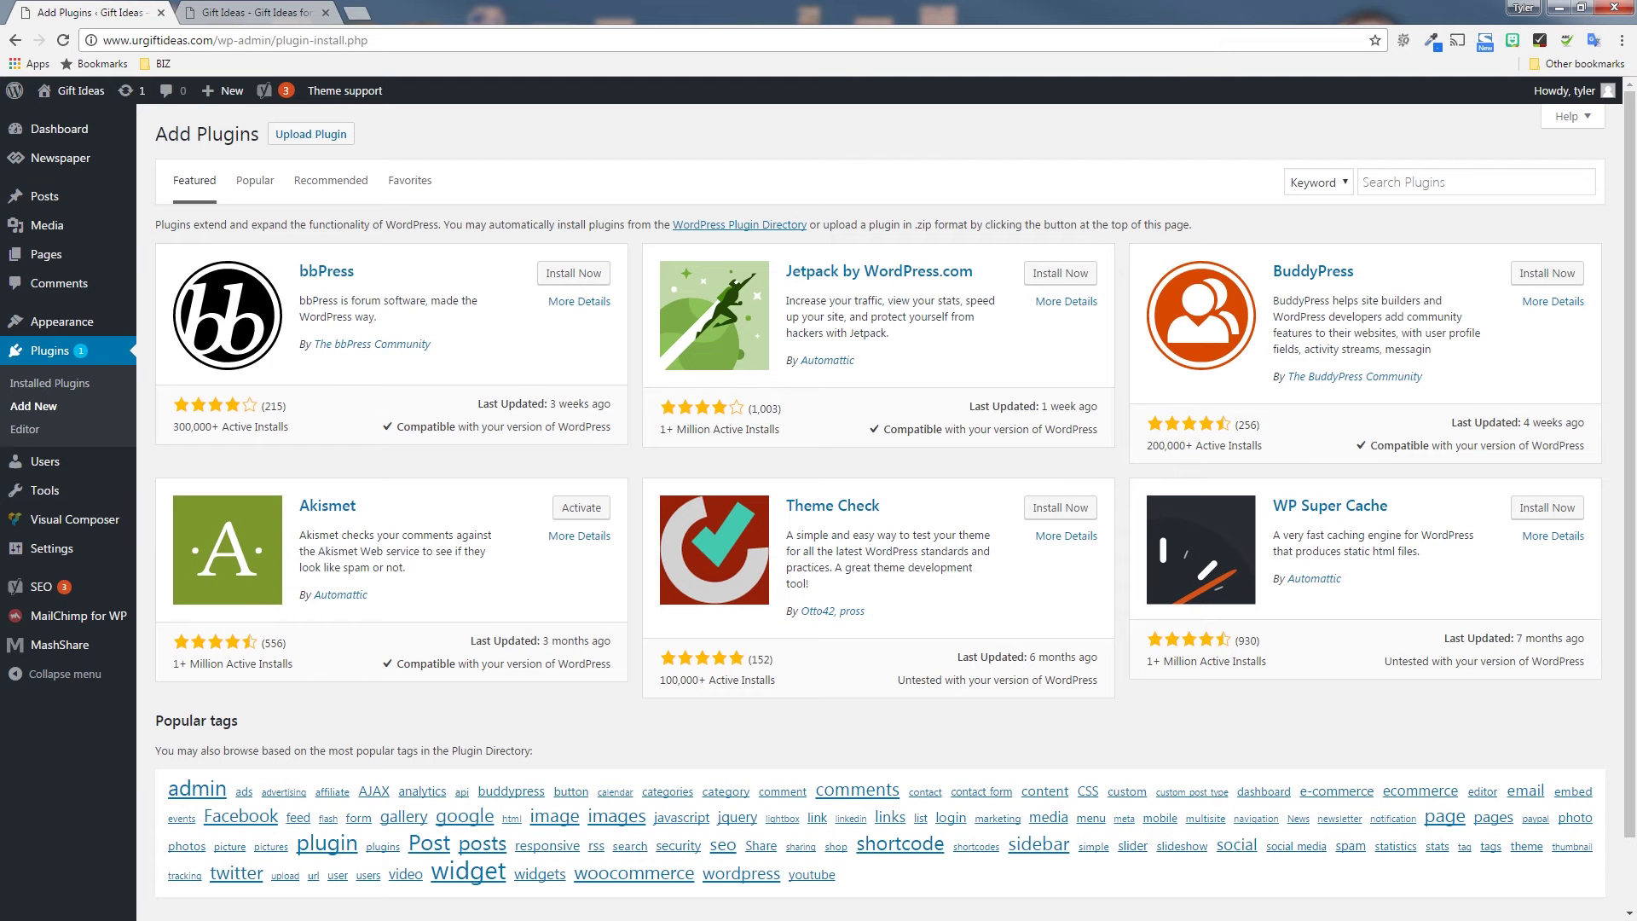
click(1486, 181)
text(amp)
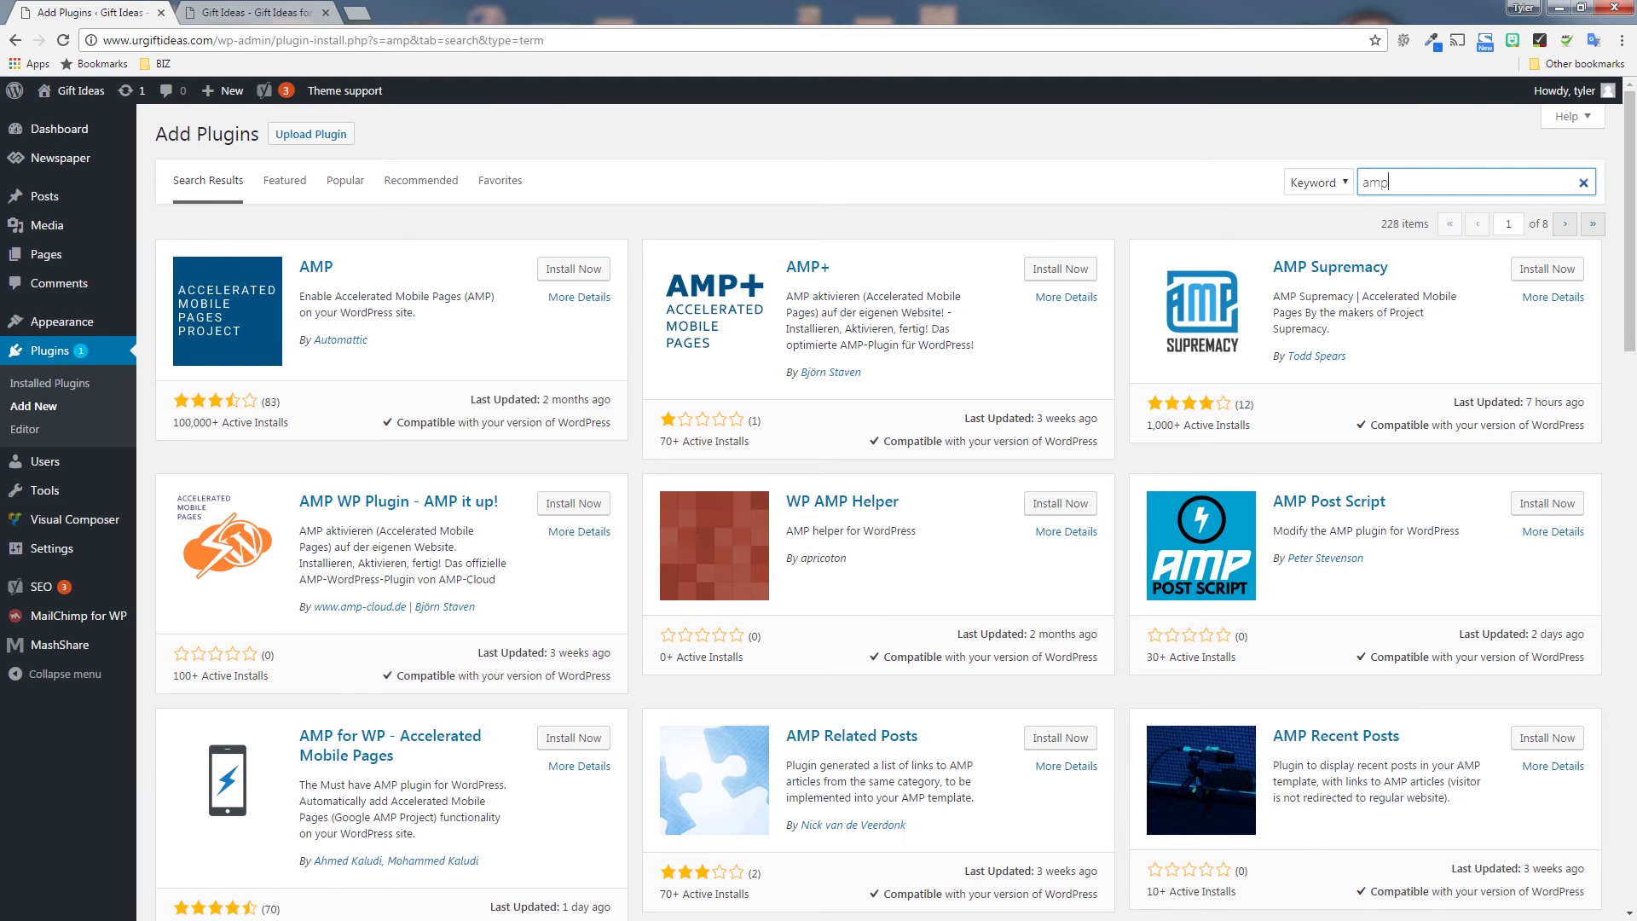
- Install and activate the "AMP for WP - Accelerated Mobile Pages" plugin
scroll(878, 512, down, 2)
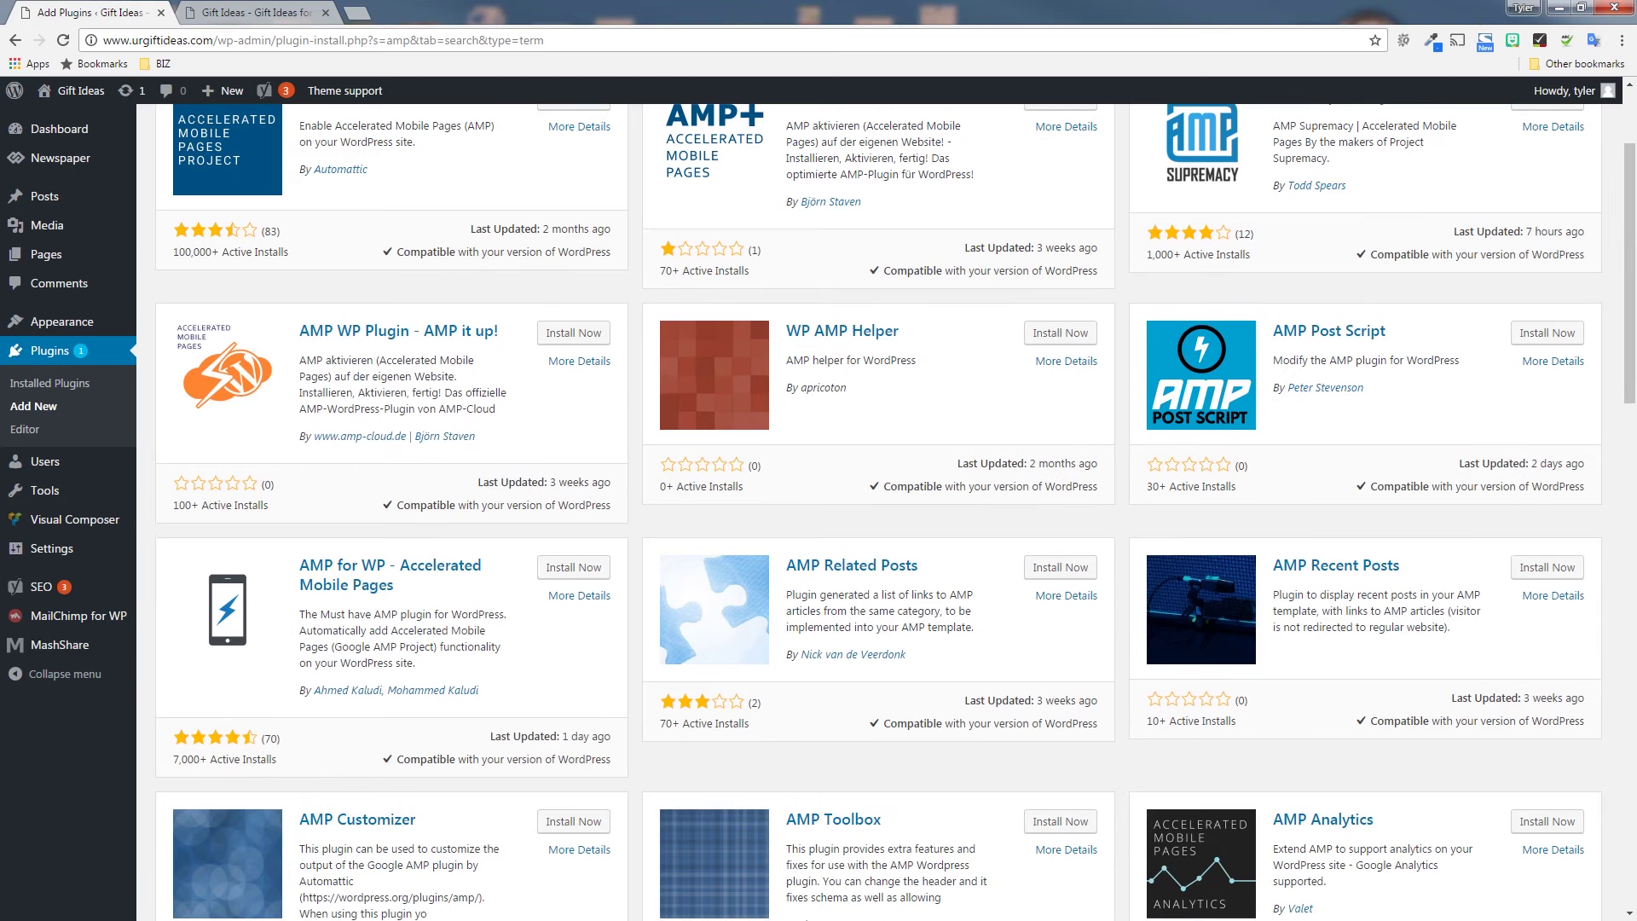
drag(396, 586, 296, 566)
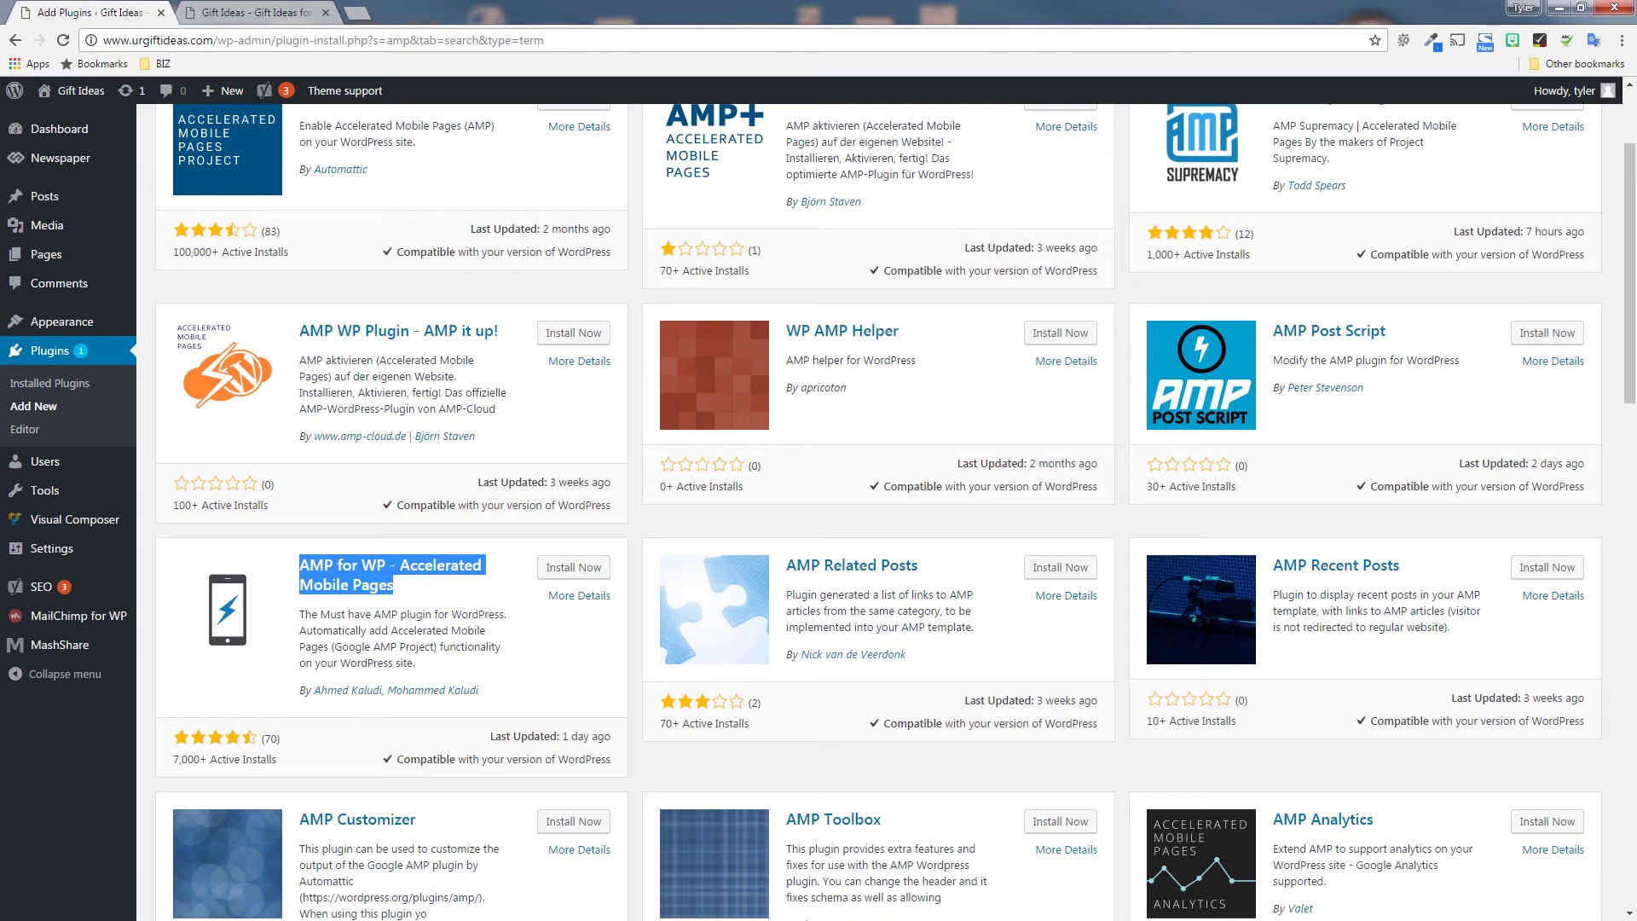
click(573, 567)
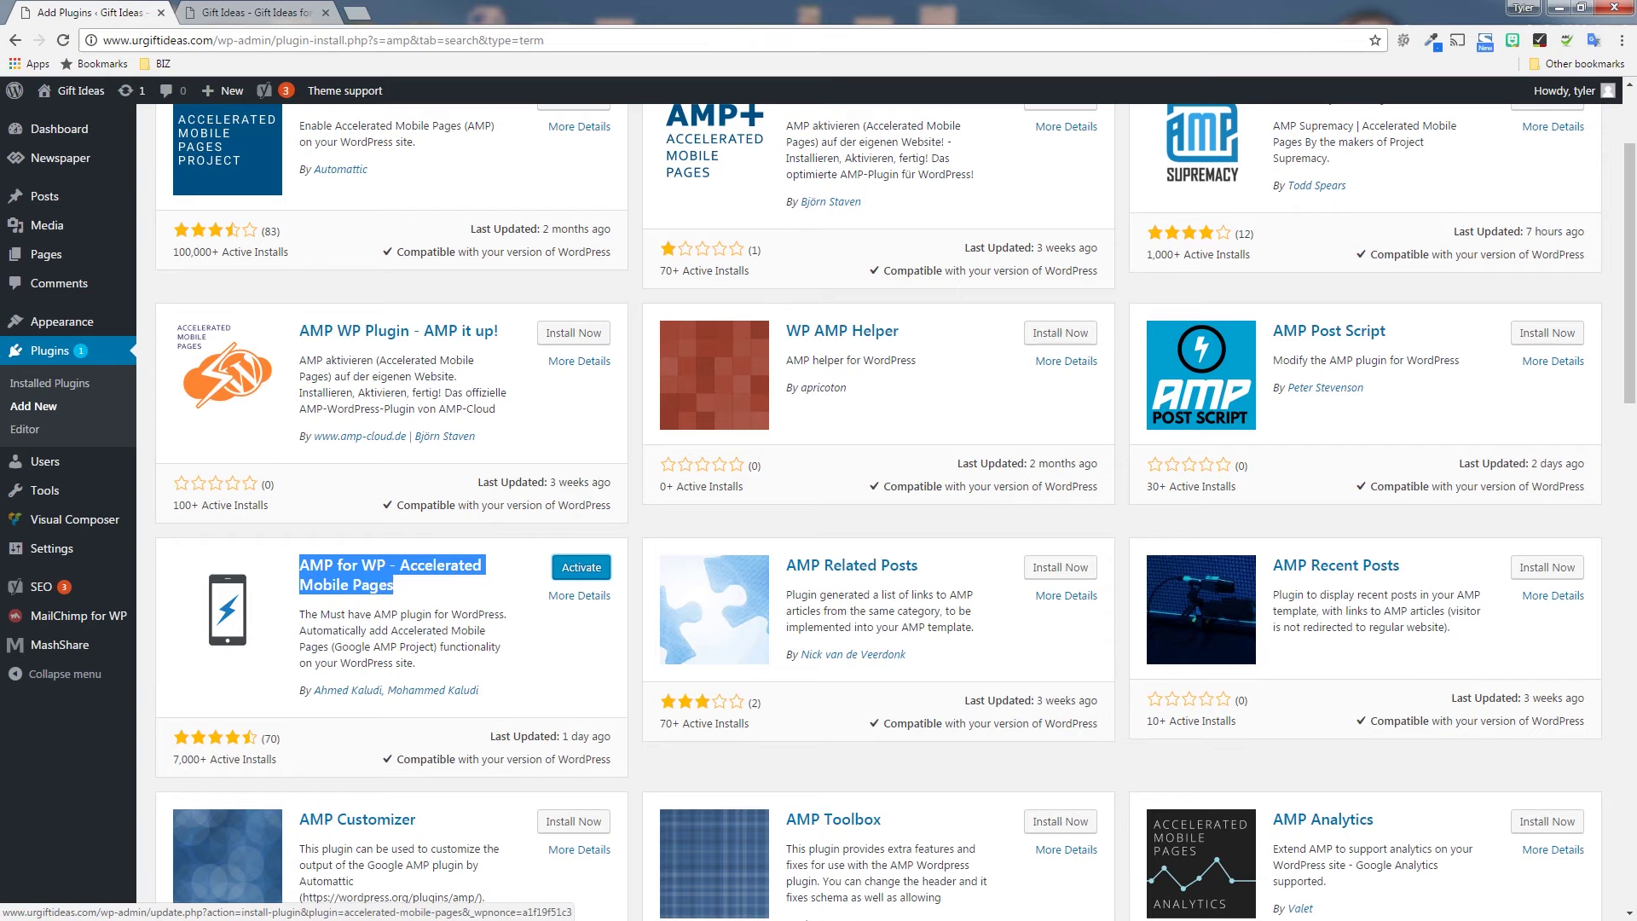
click(581, 568)
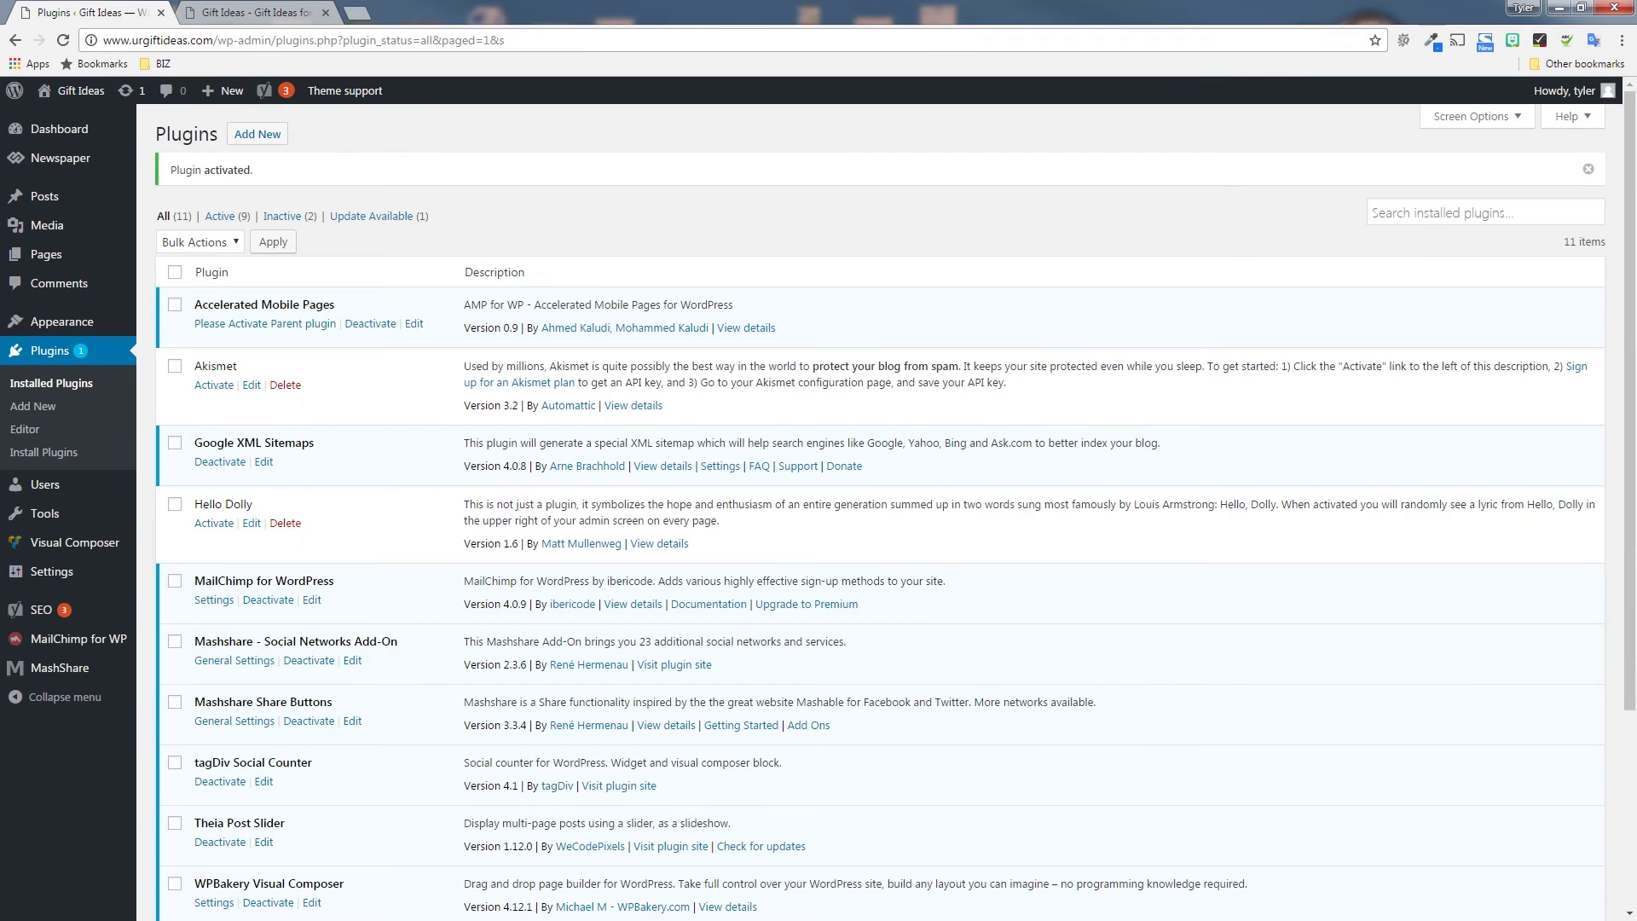
- Check the installed plugins list, and search the directory of new plugins for "AMP" again
scroll(879, 511, down, 3)
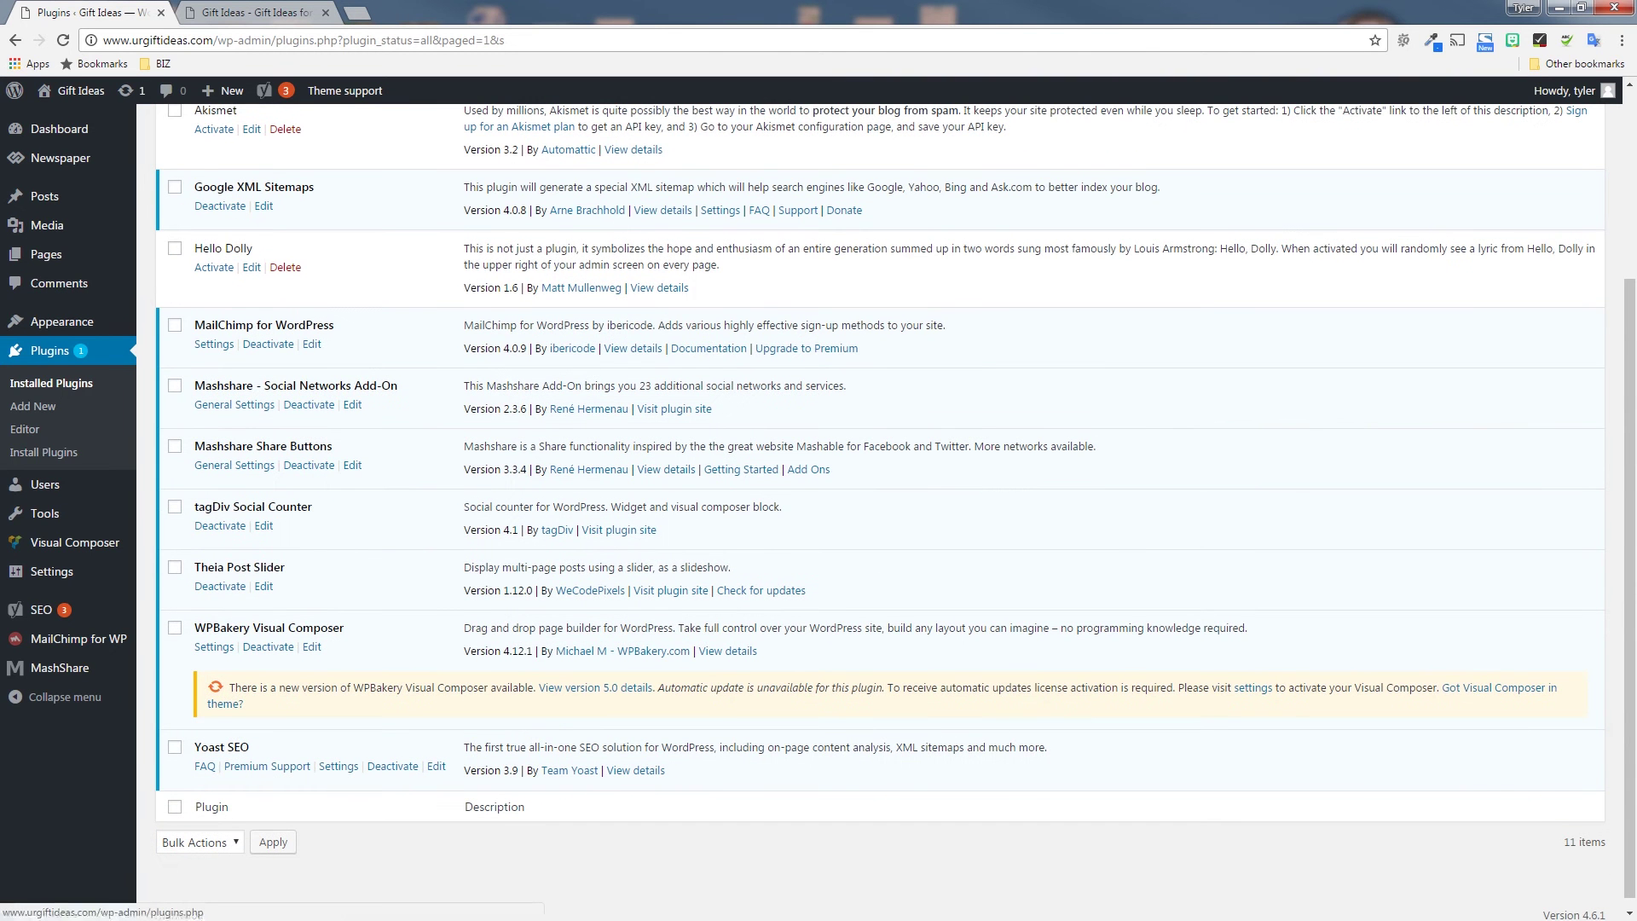
click(49, 348)
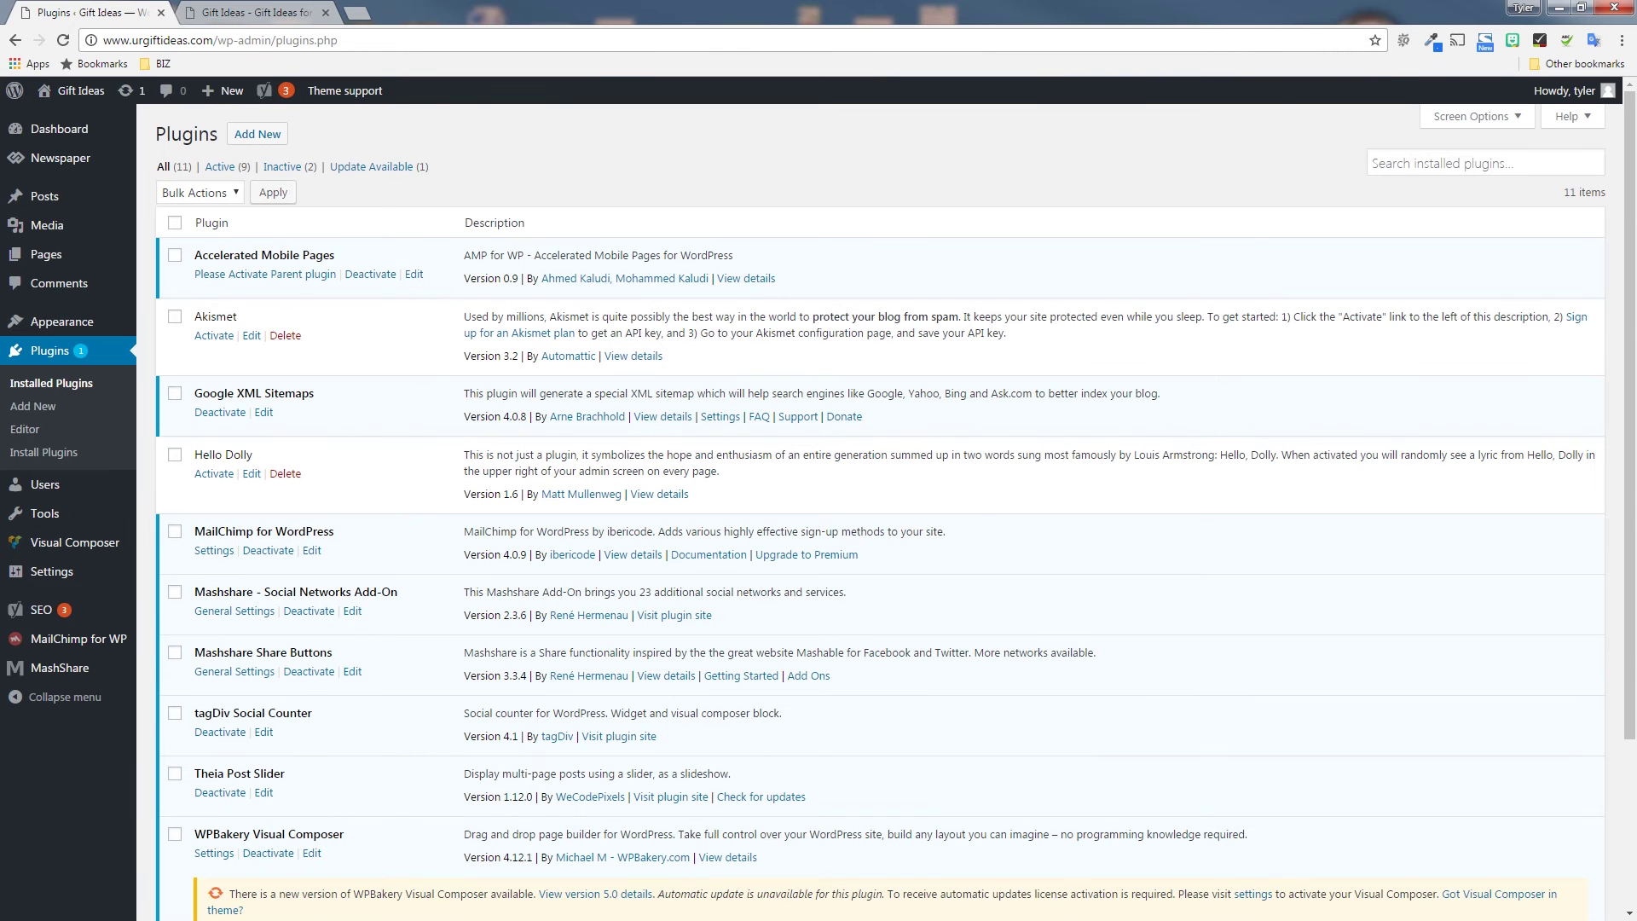
drag(583, 278, 544, 274)
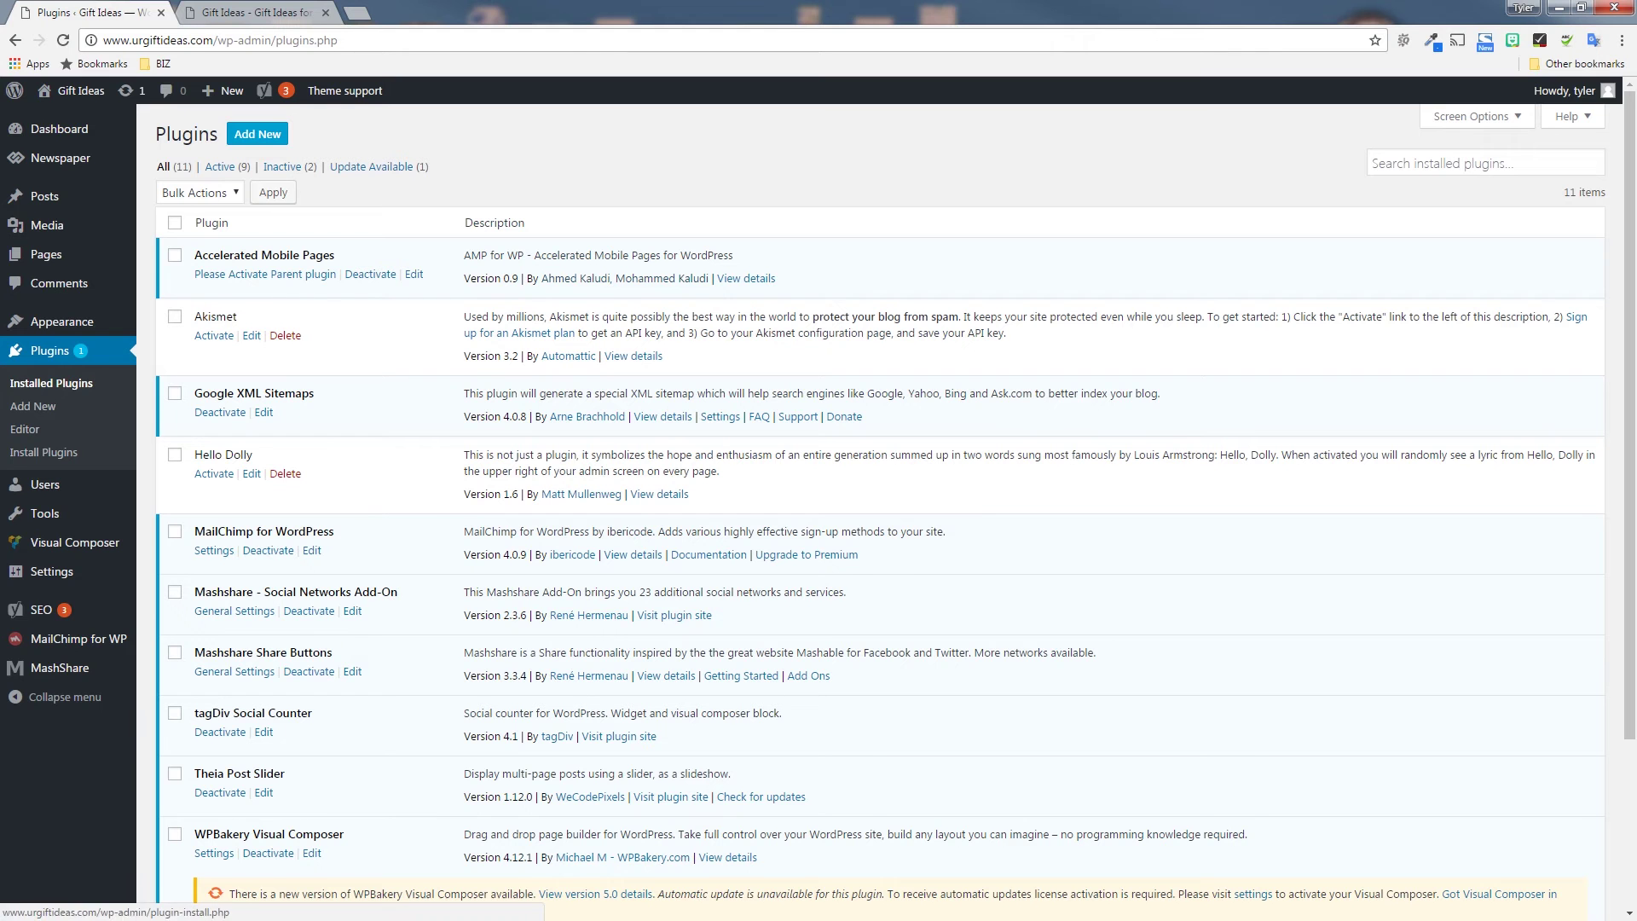
click(258, 134)
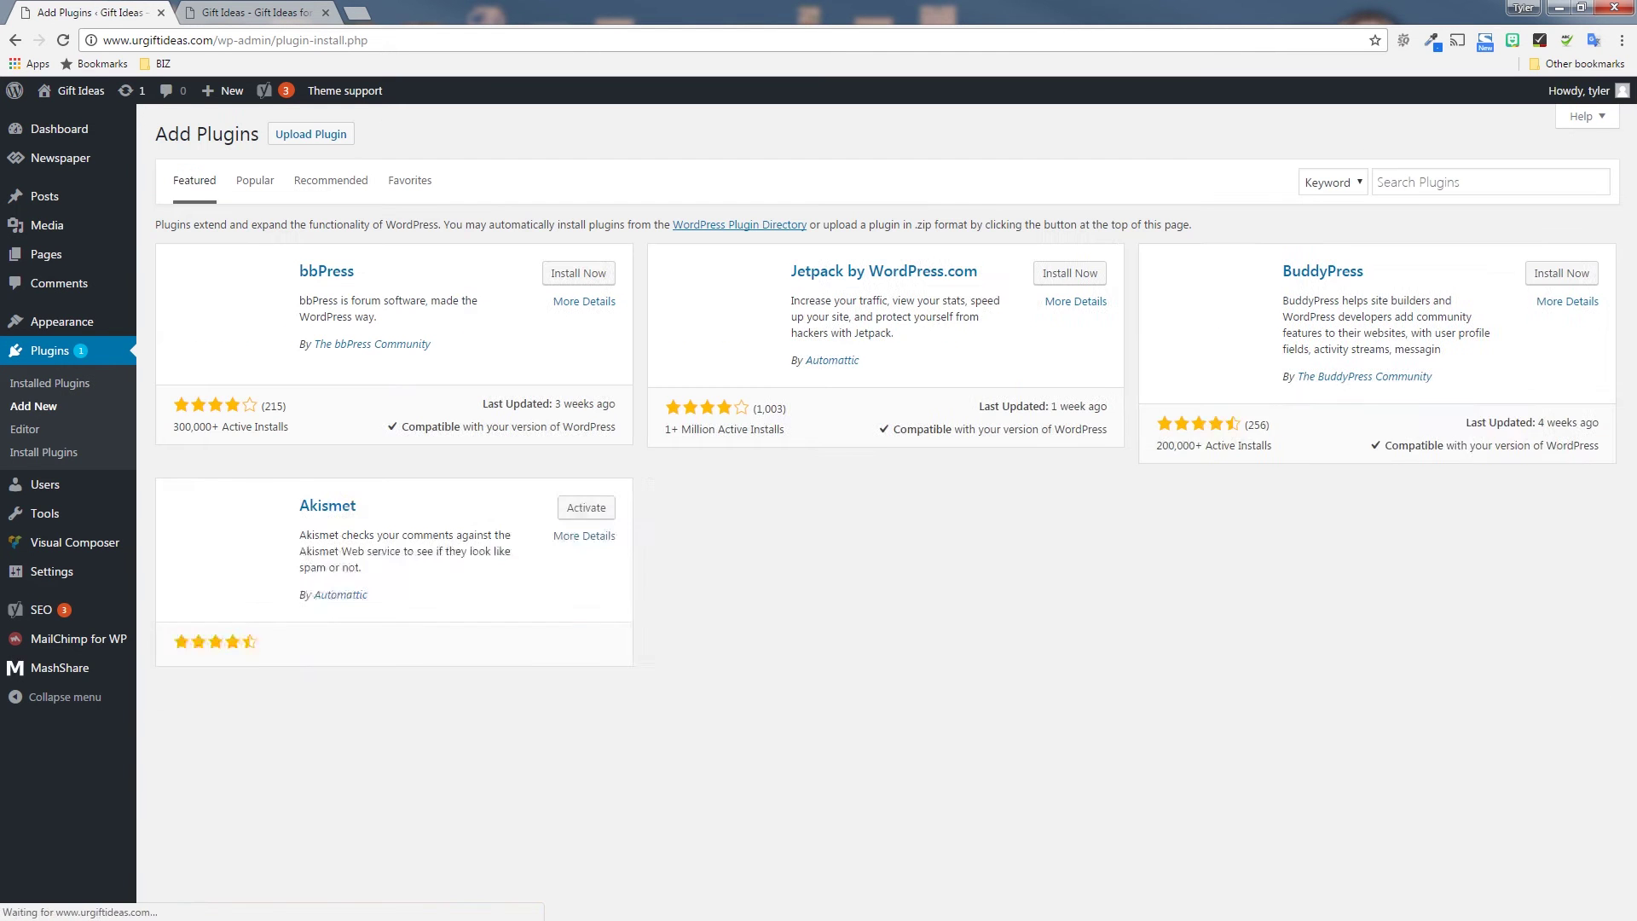
click(1378, 177)
text(amp)
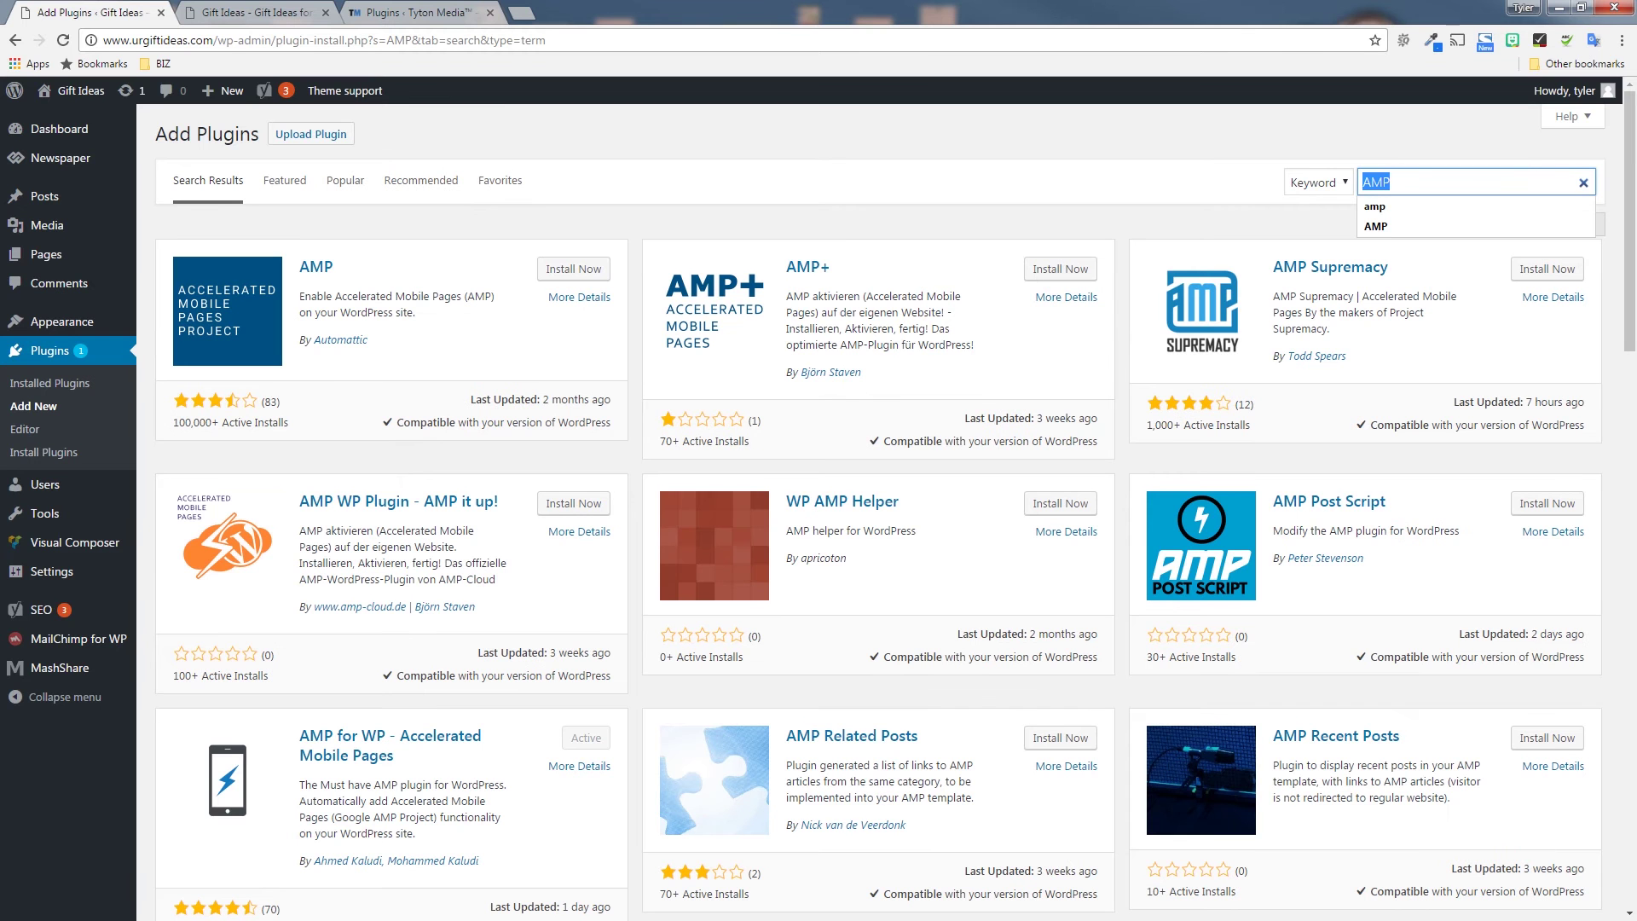
click(1393, 182)
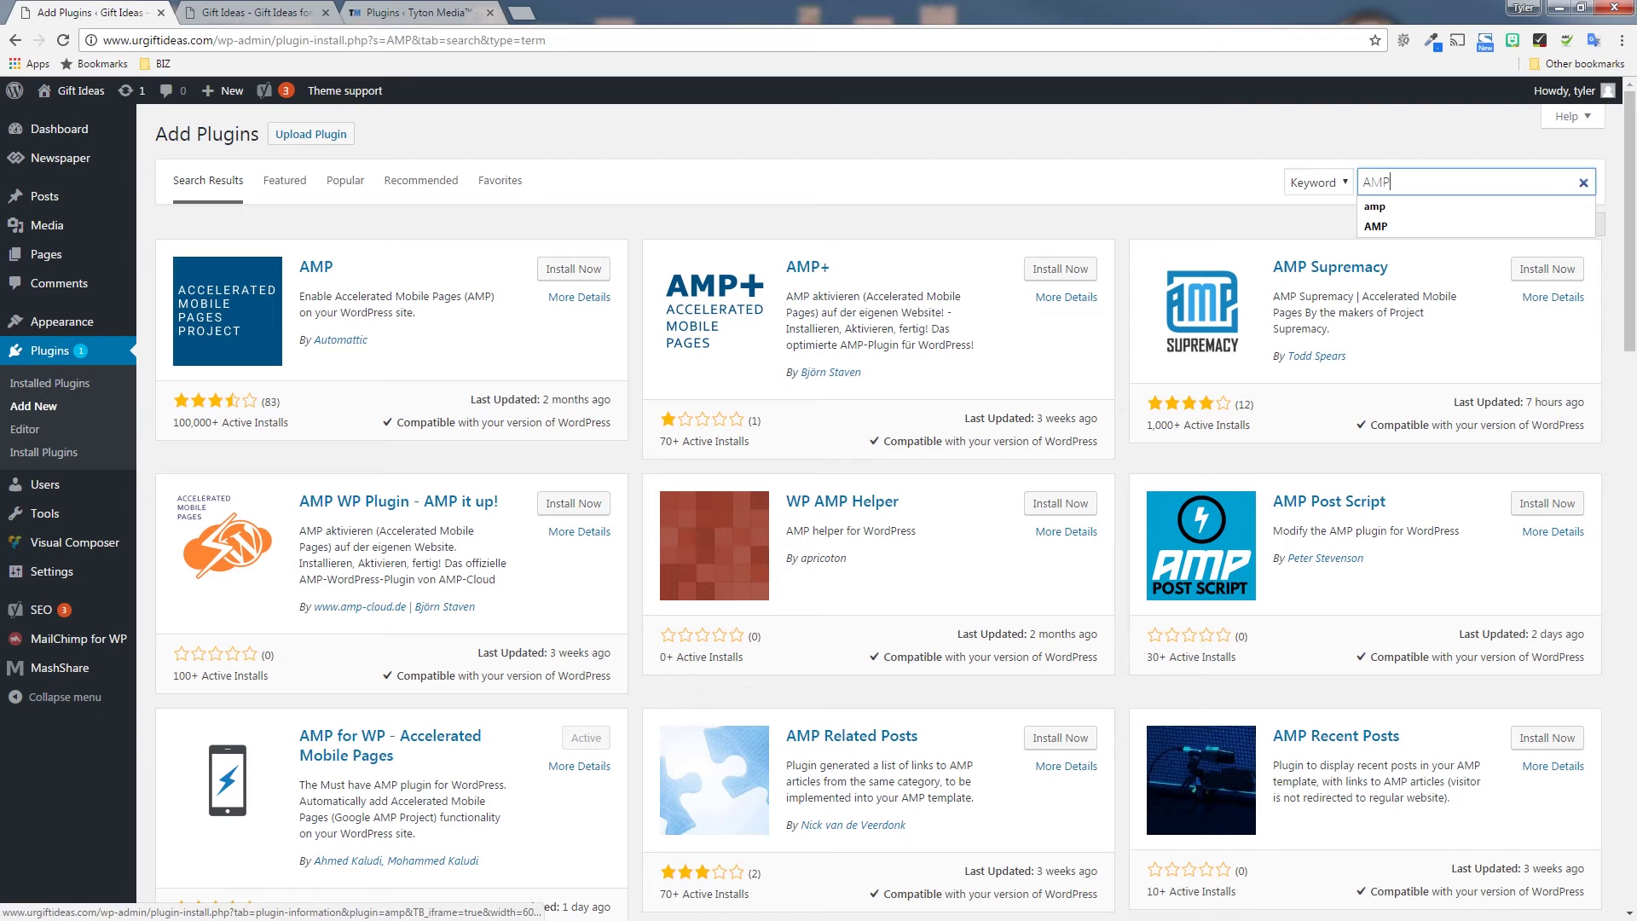
- Install and activate the parent "AMP" plugin by Automattic
drag(338, 267, 299, 268)
click(425, 317)
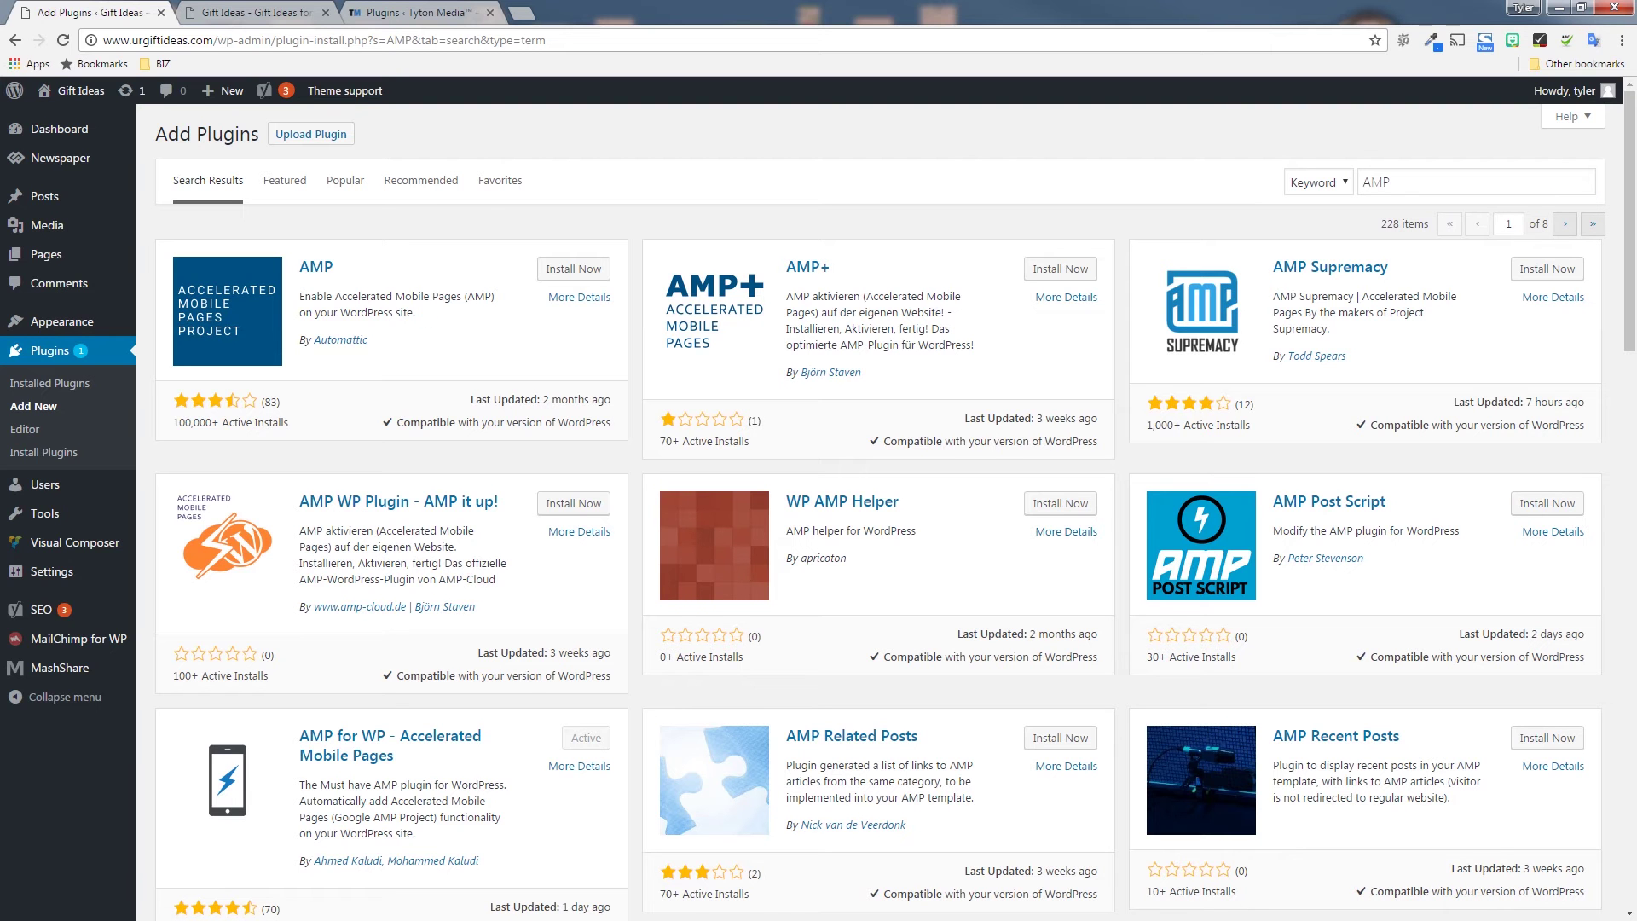
click(573, 269)
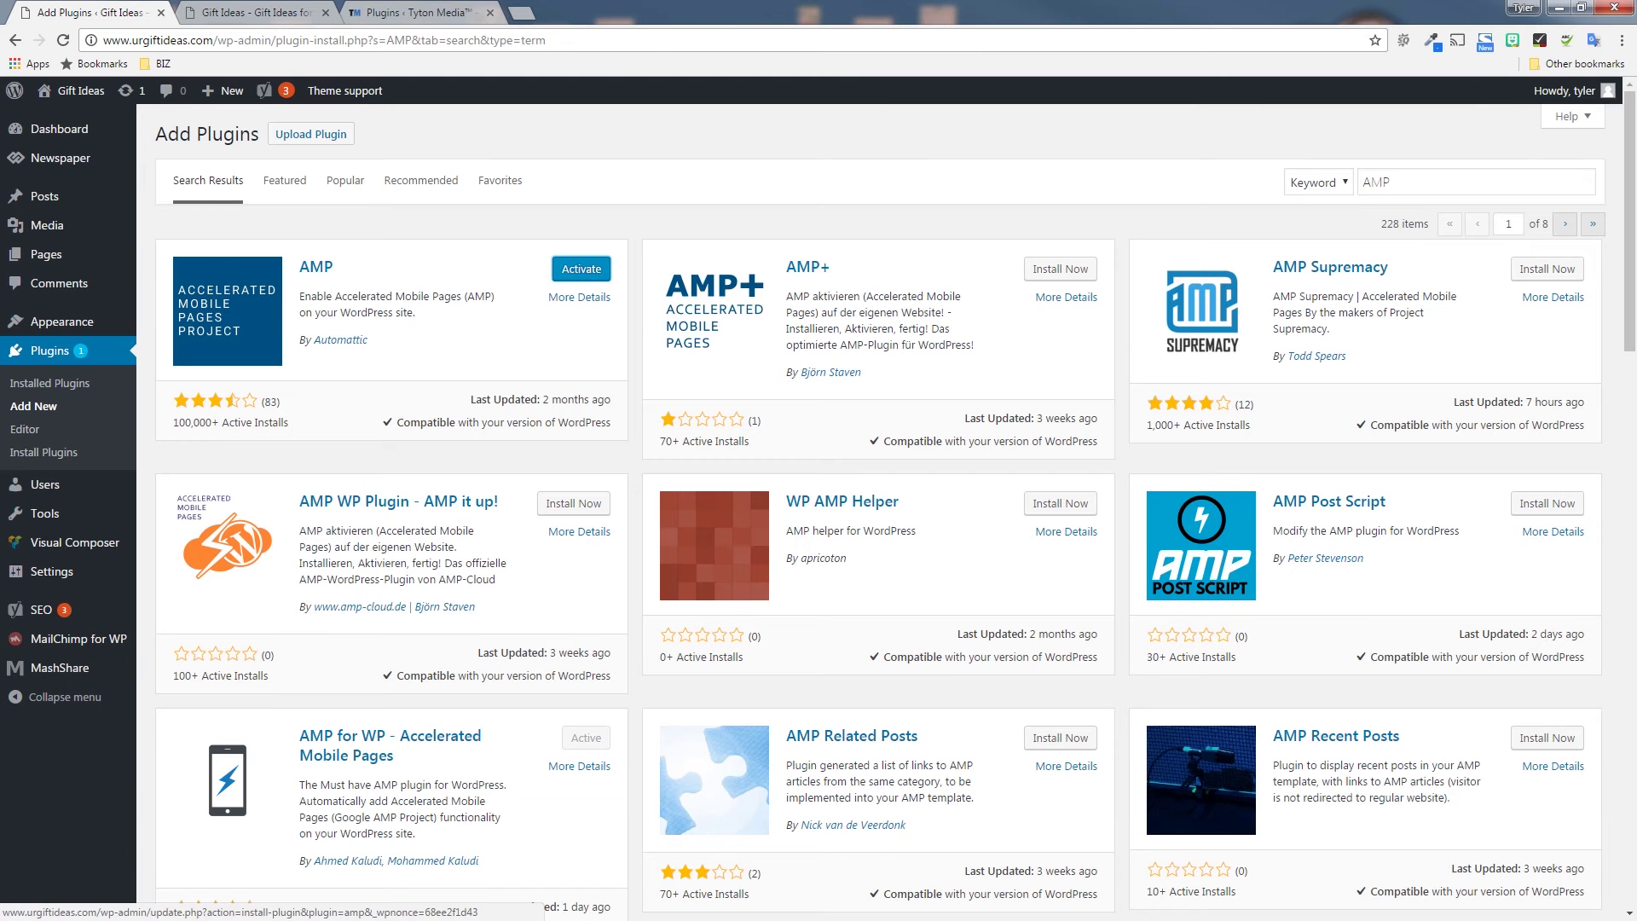
click(581, 269)
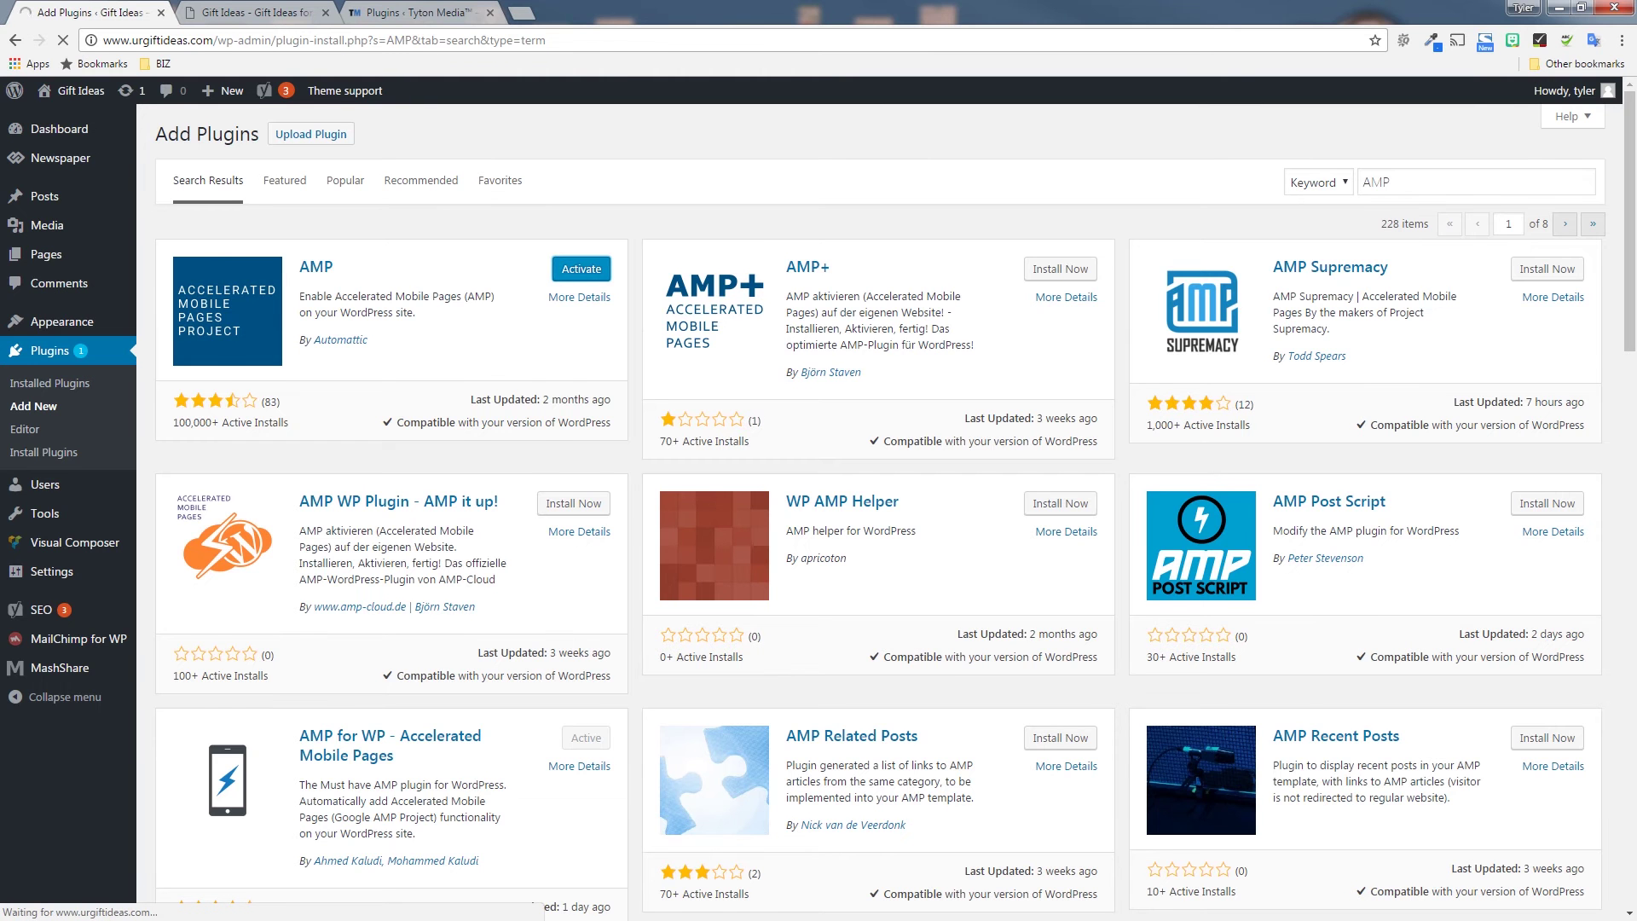
- Open the General settings of the Accelerated Mobile Pages options
mouse_move(43, 674)
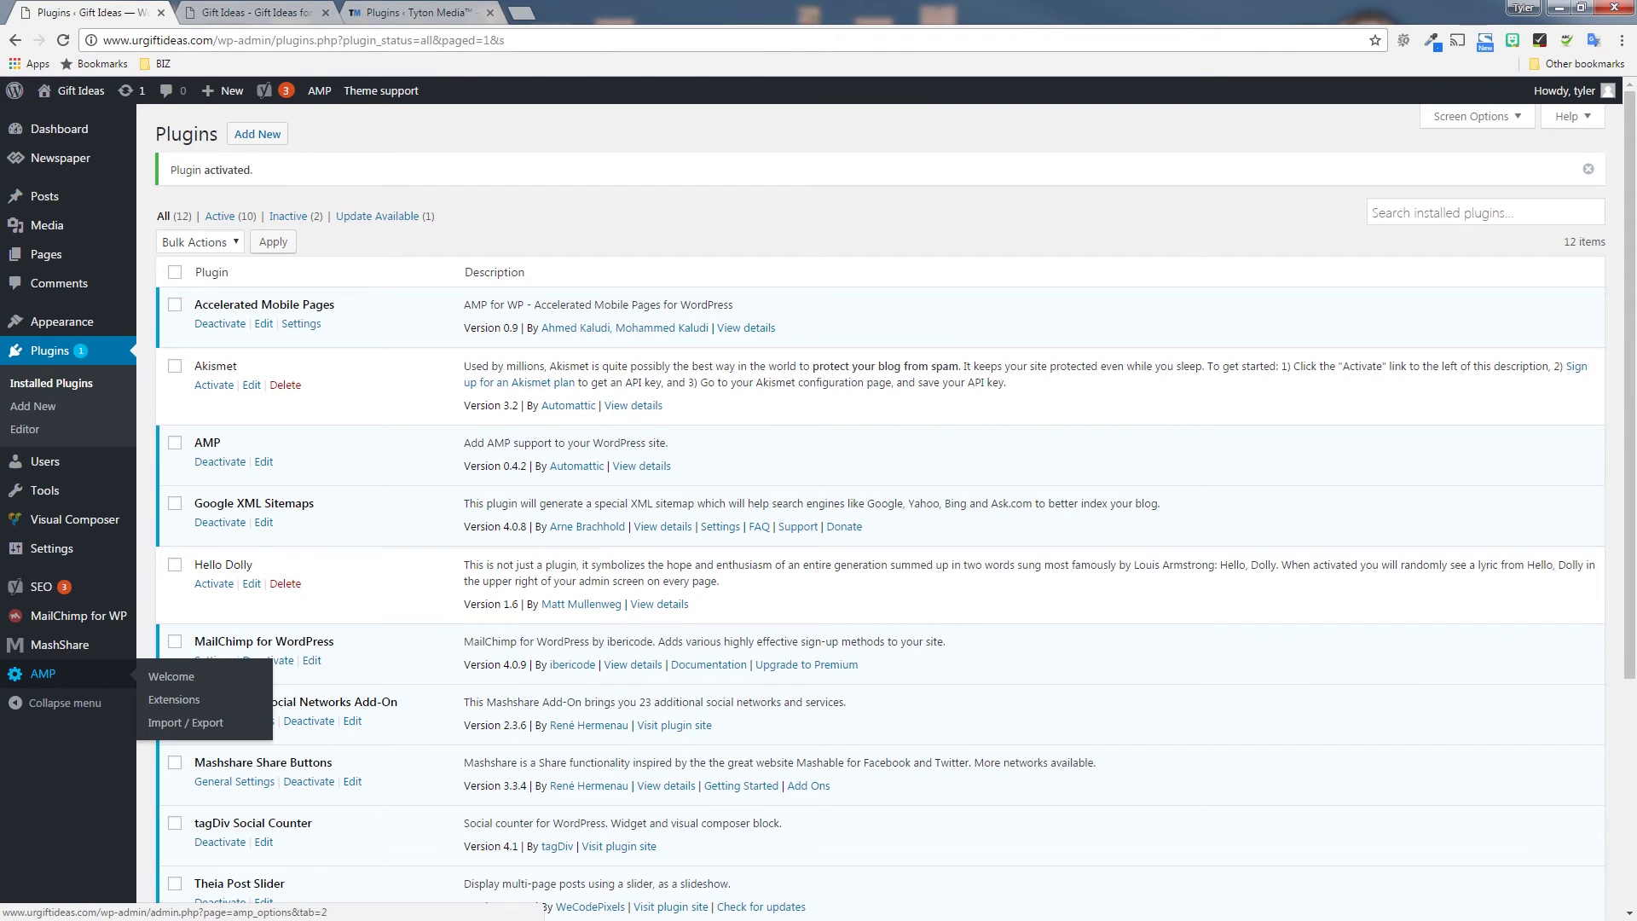
click(172, 676)
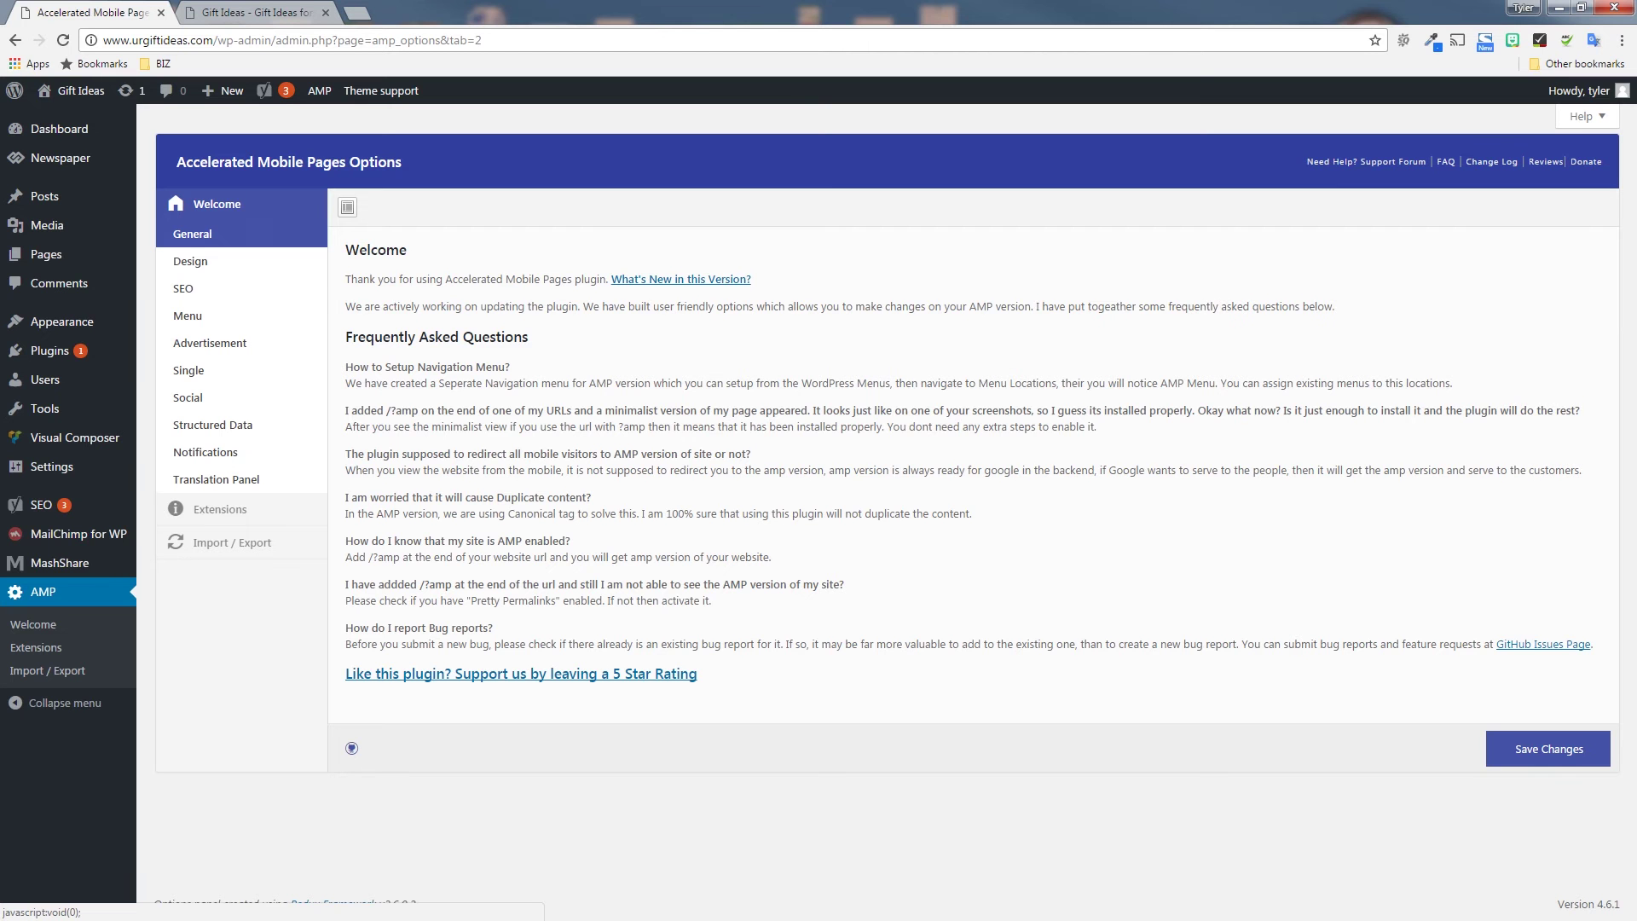
click(193, 234)
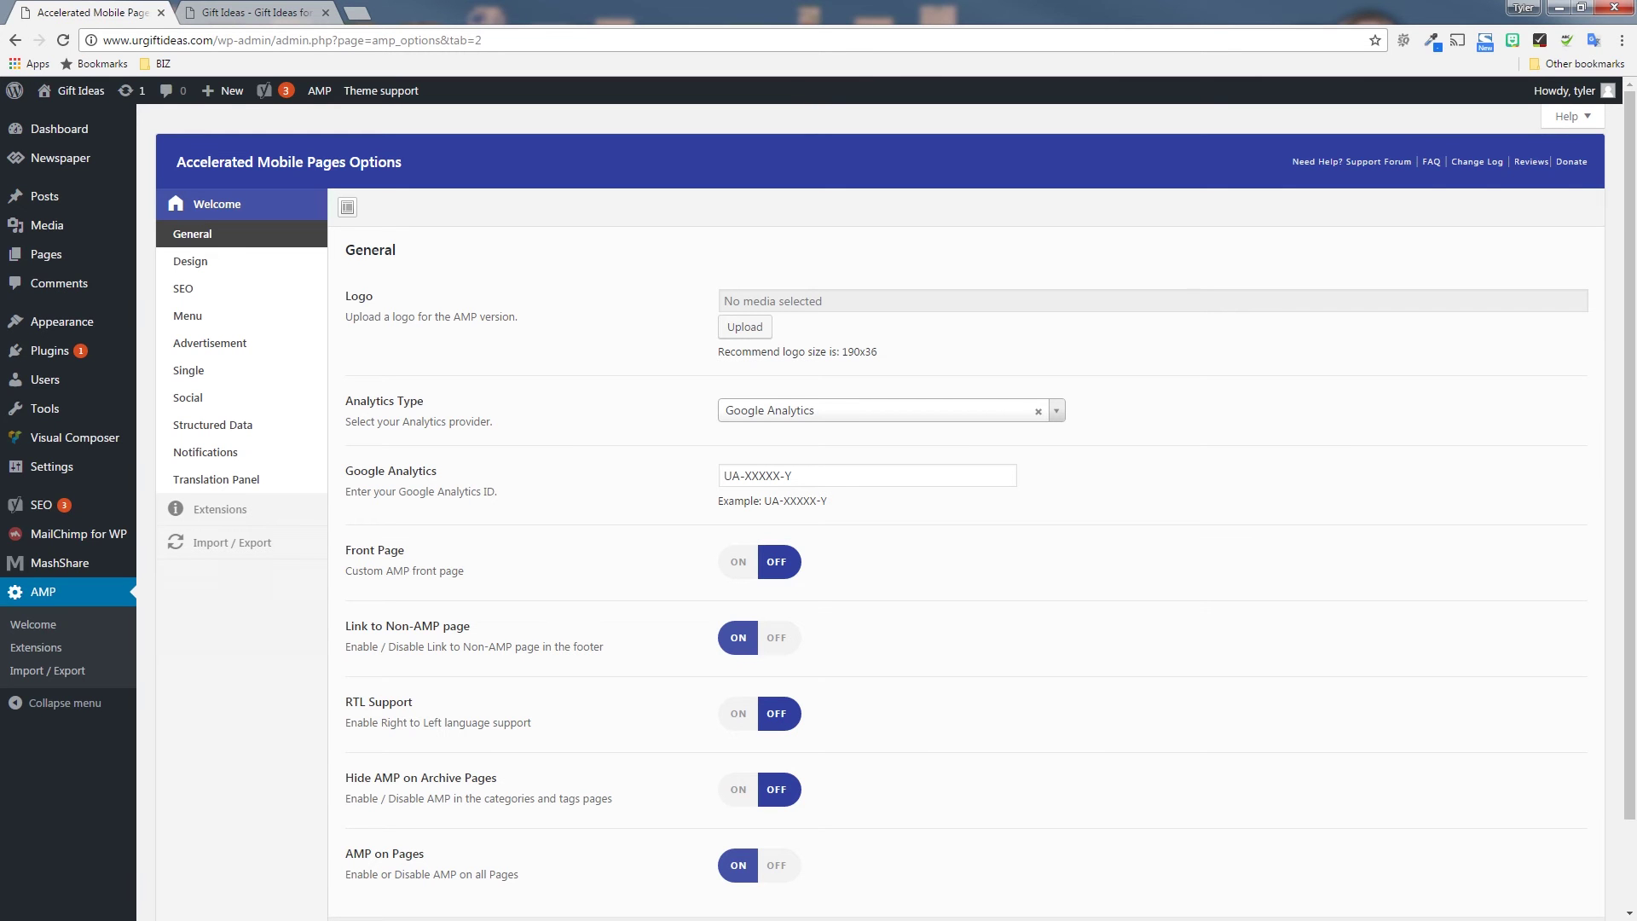
- Try to open Google Analytics in a separate browser tab, and return to the AMP General settings
key(ctrl+t)
text(analytics.google.com)
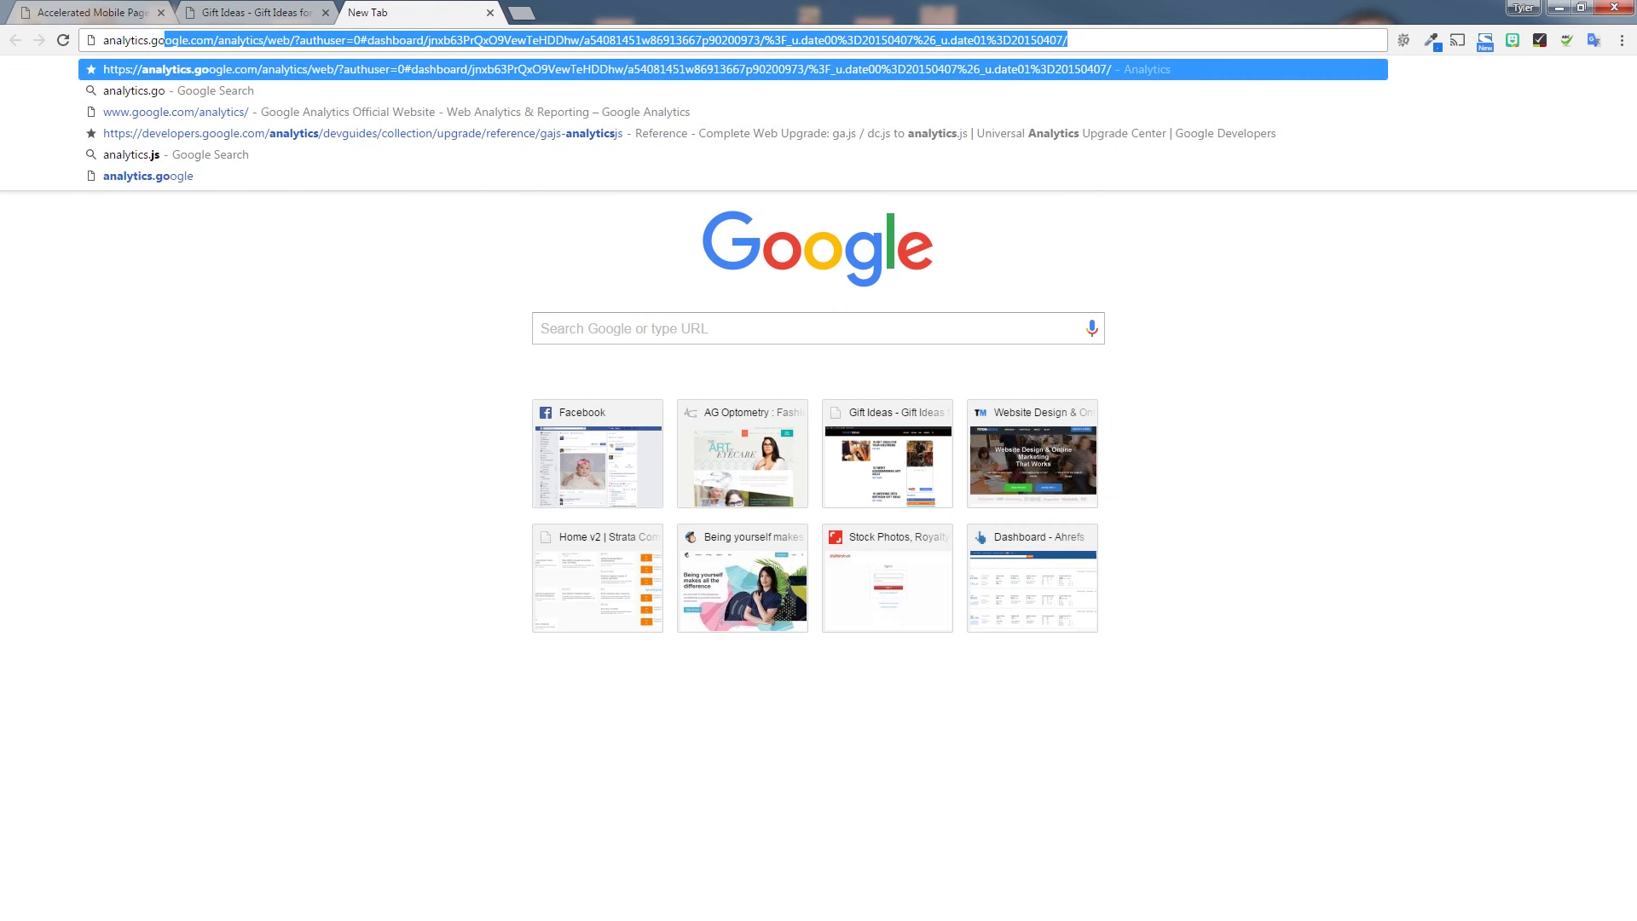
key(Return)
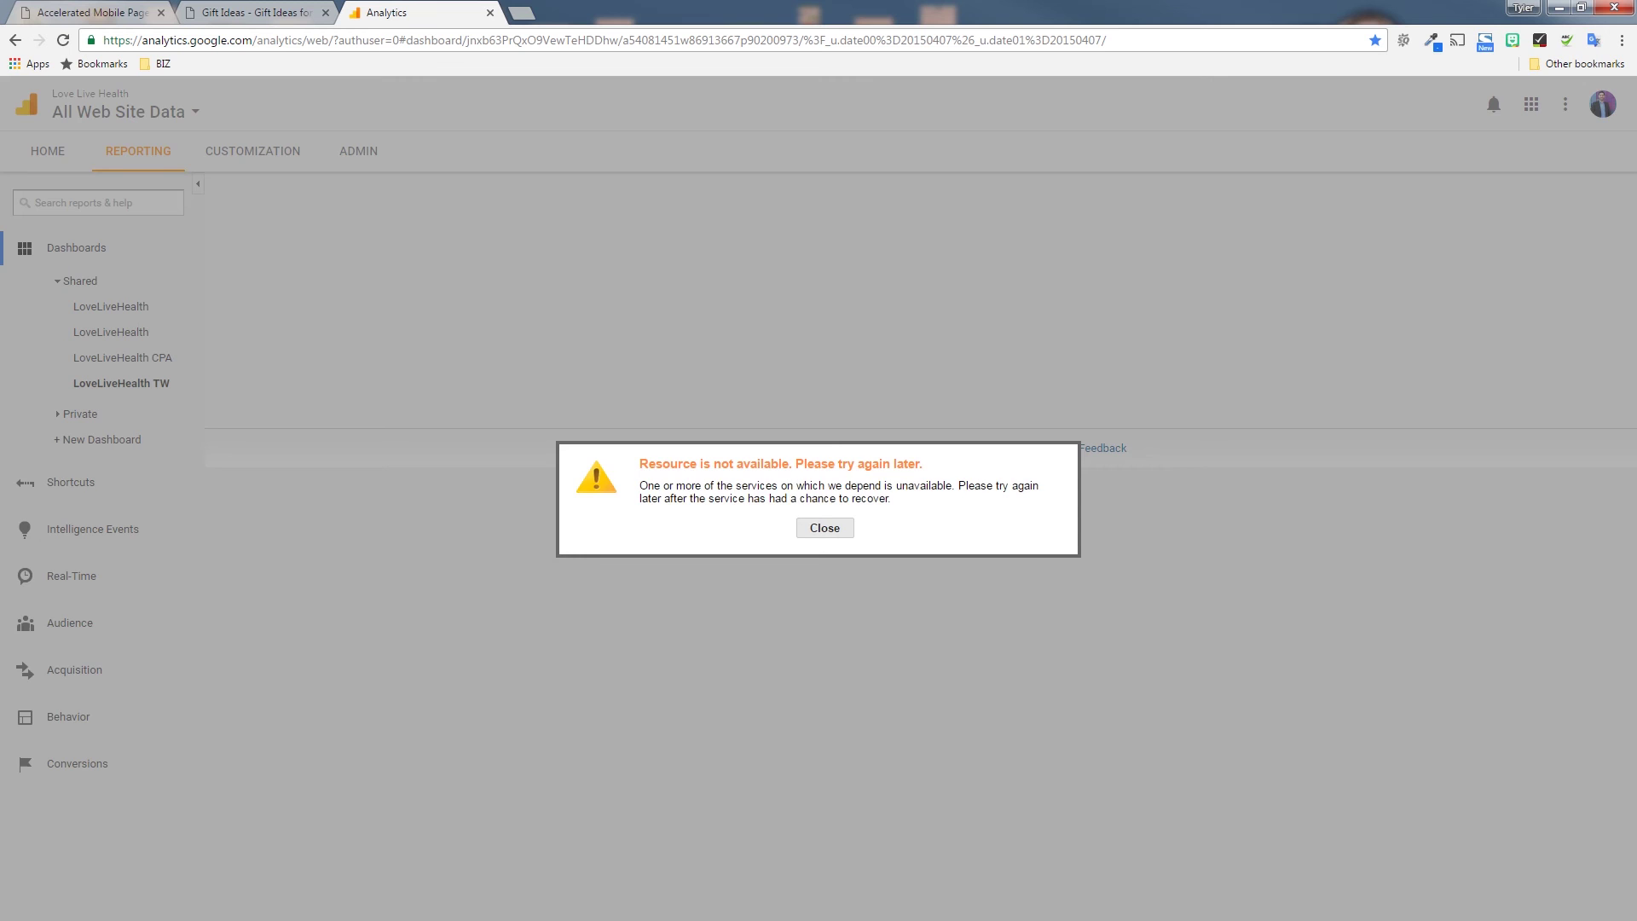
click(814, 529)
click(119, 112)
click(490, 12)
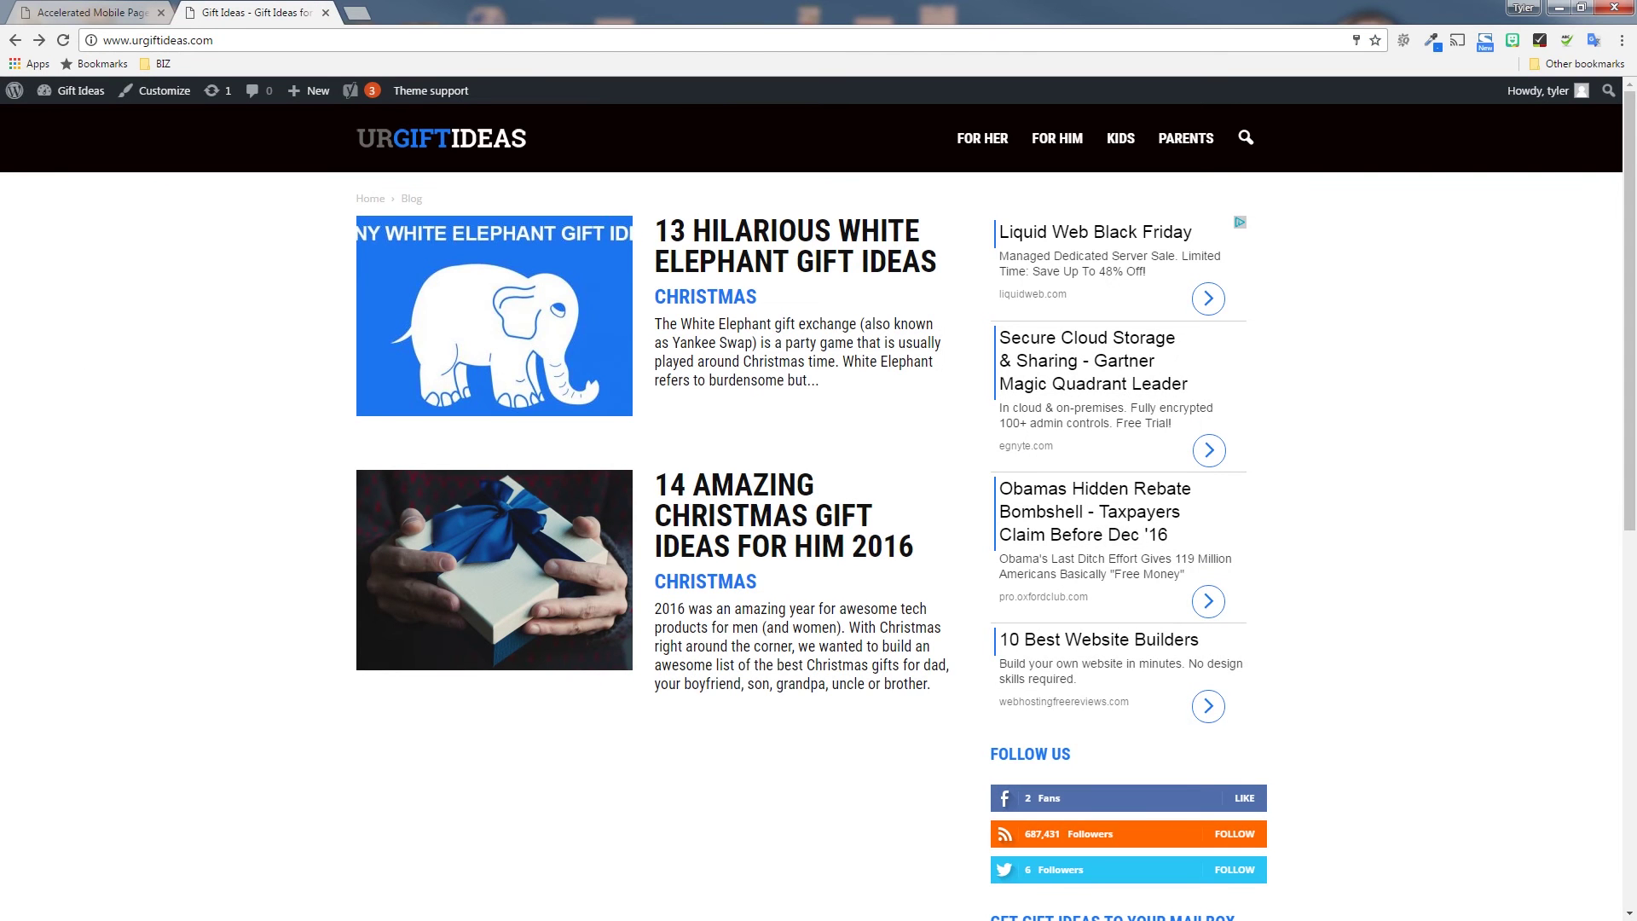
click(90, 13)
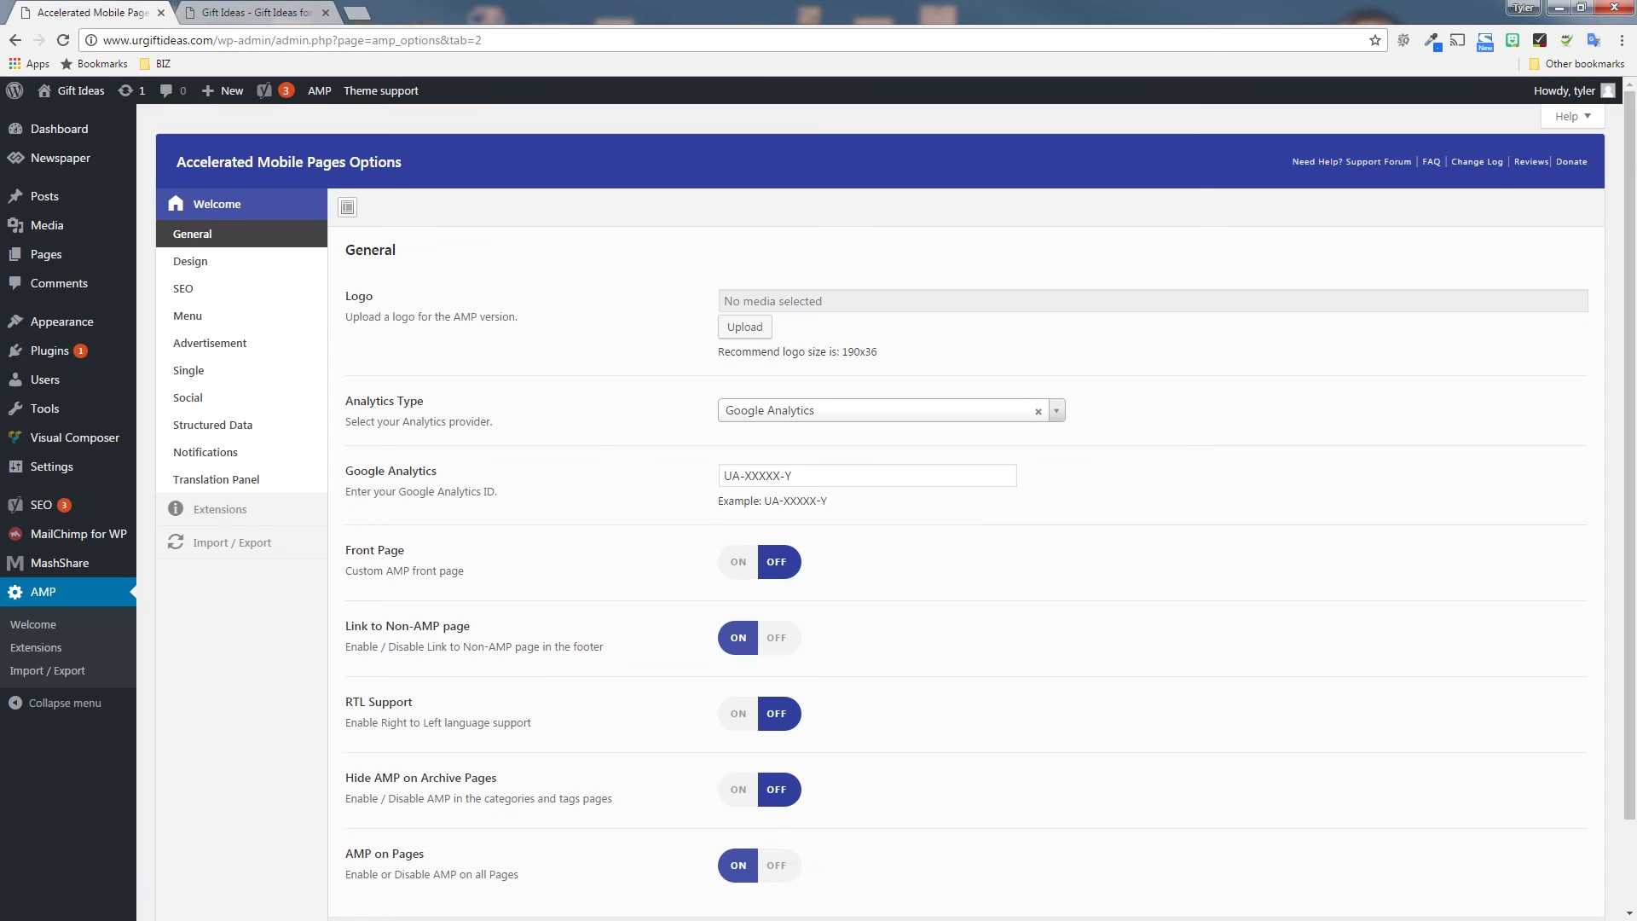
- Examine the Google Analytics ID field and the remaining General options of the AMP plugin
triple_click(928, 479)
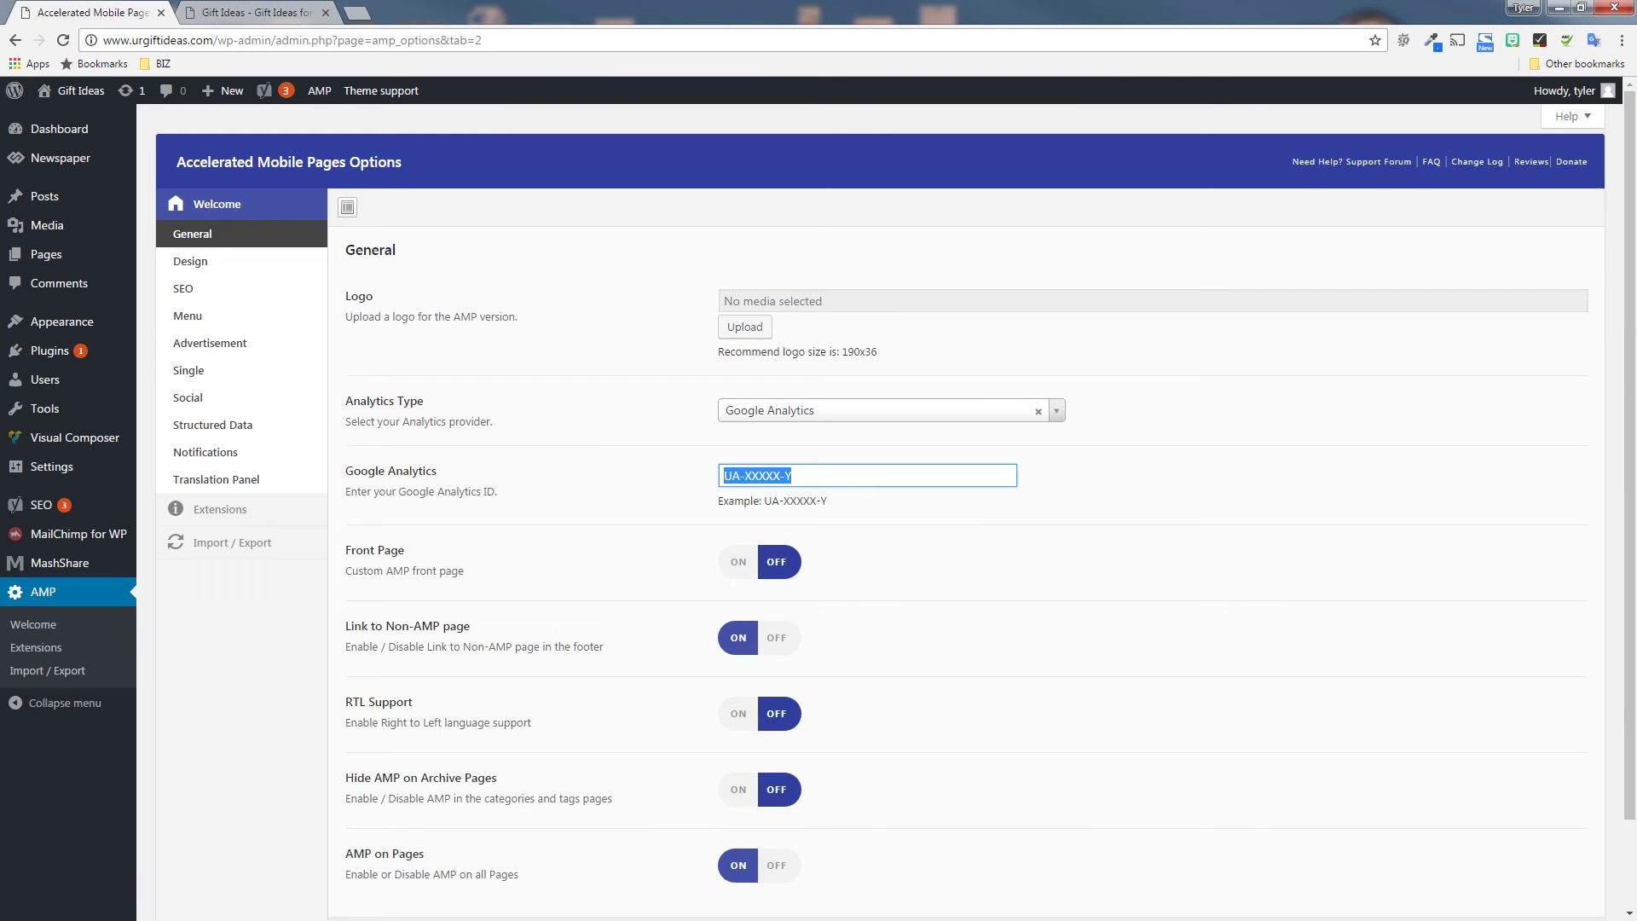
click(960, 470)
triple_click(847, 463)
triple_click(847, 462)
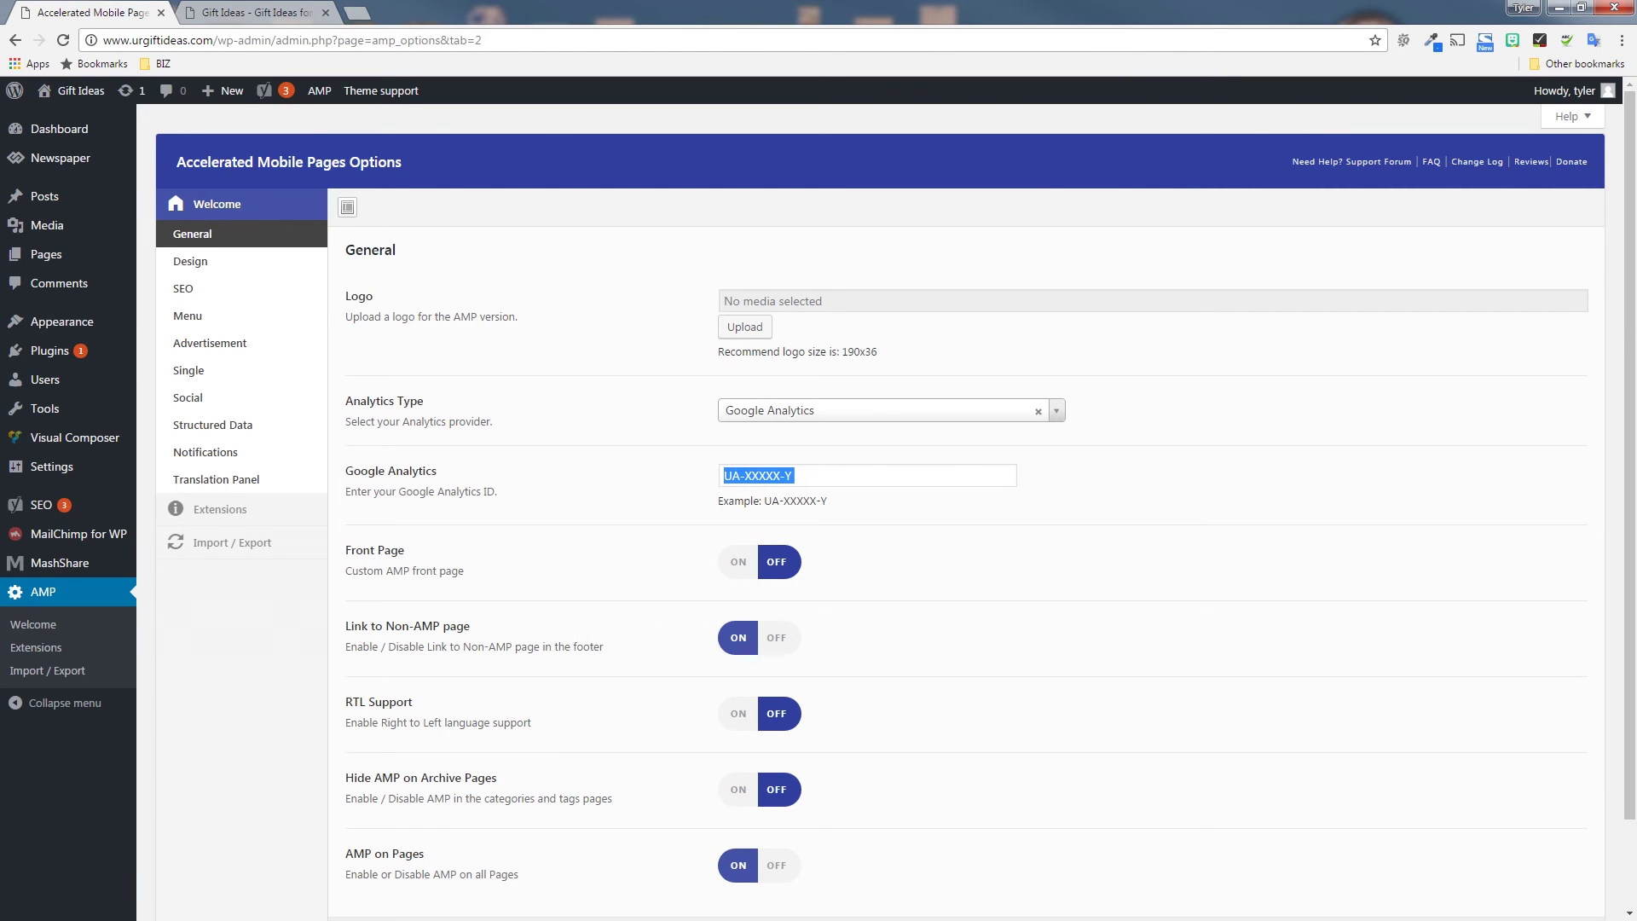
double_click(950, 469)
click(1091, 504)
scroll(895, 512, down, 1)
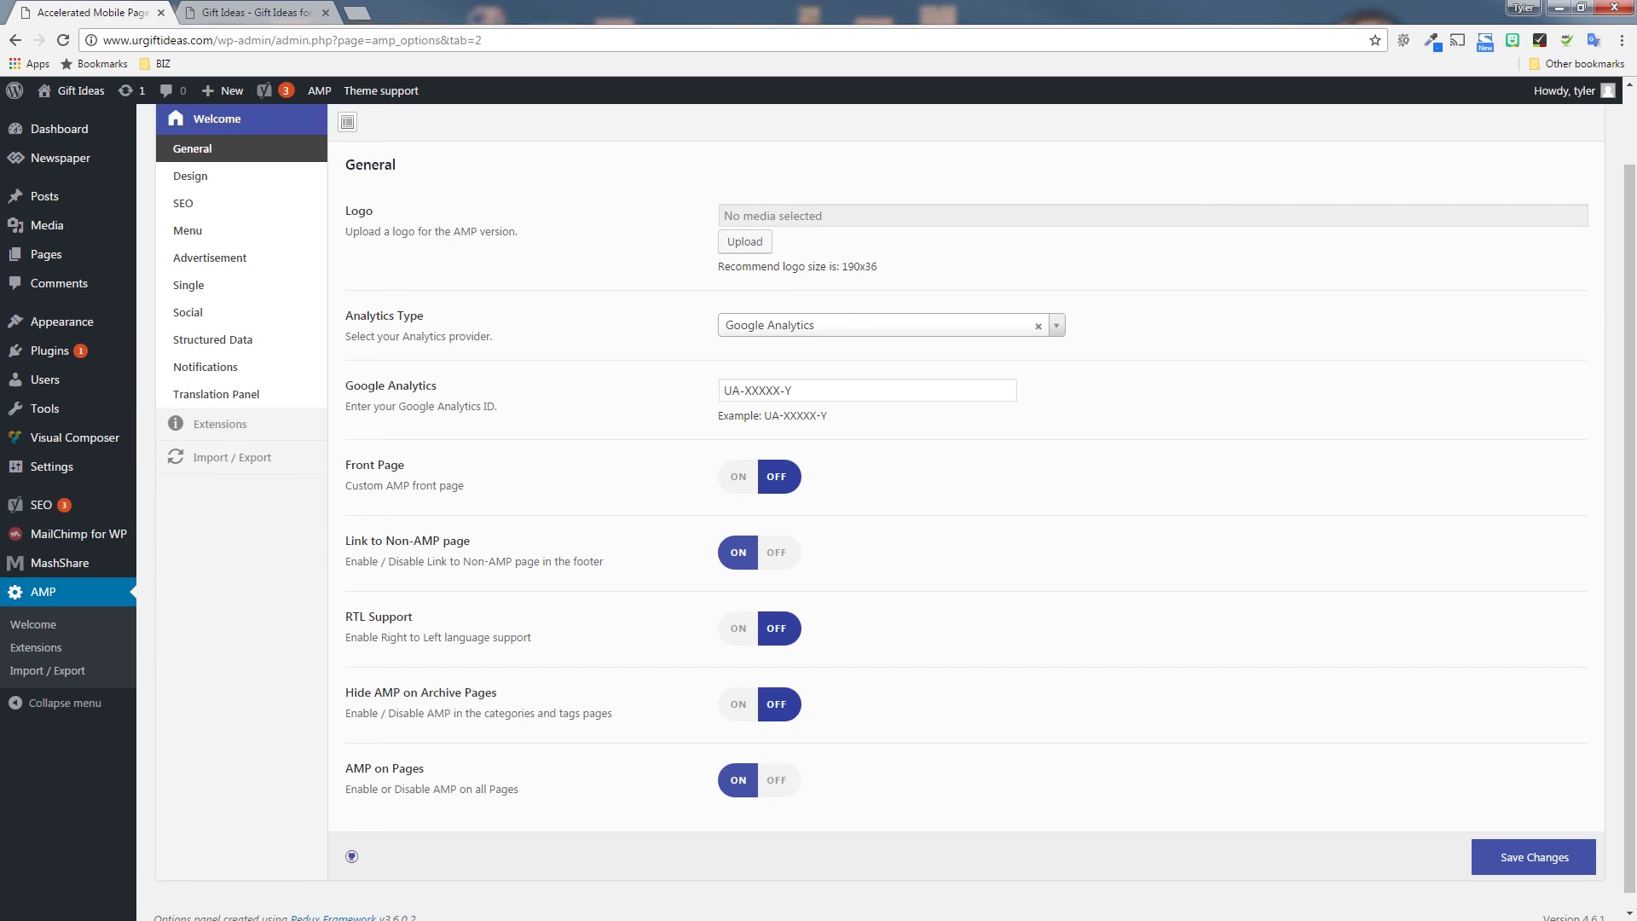
scroll(895, 512, up, 1)
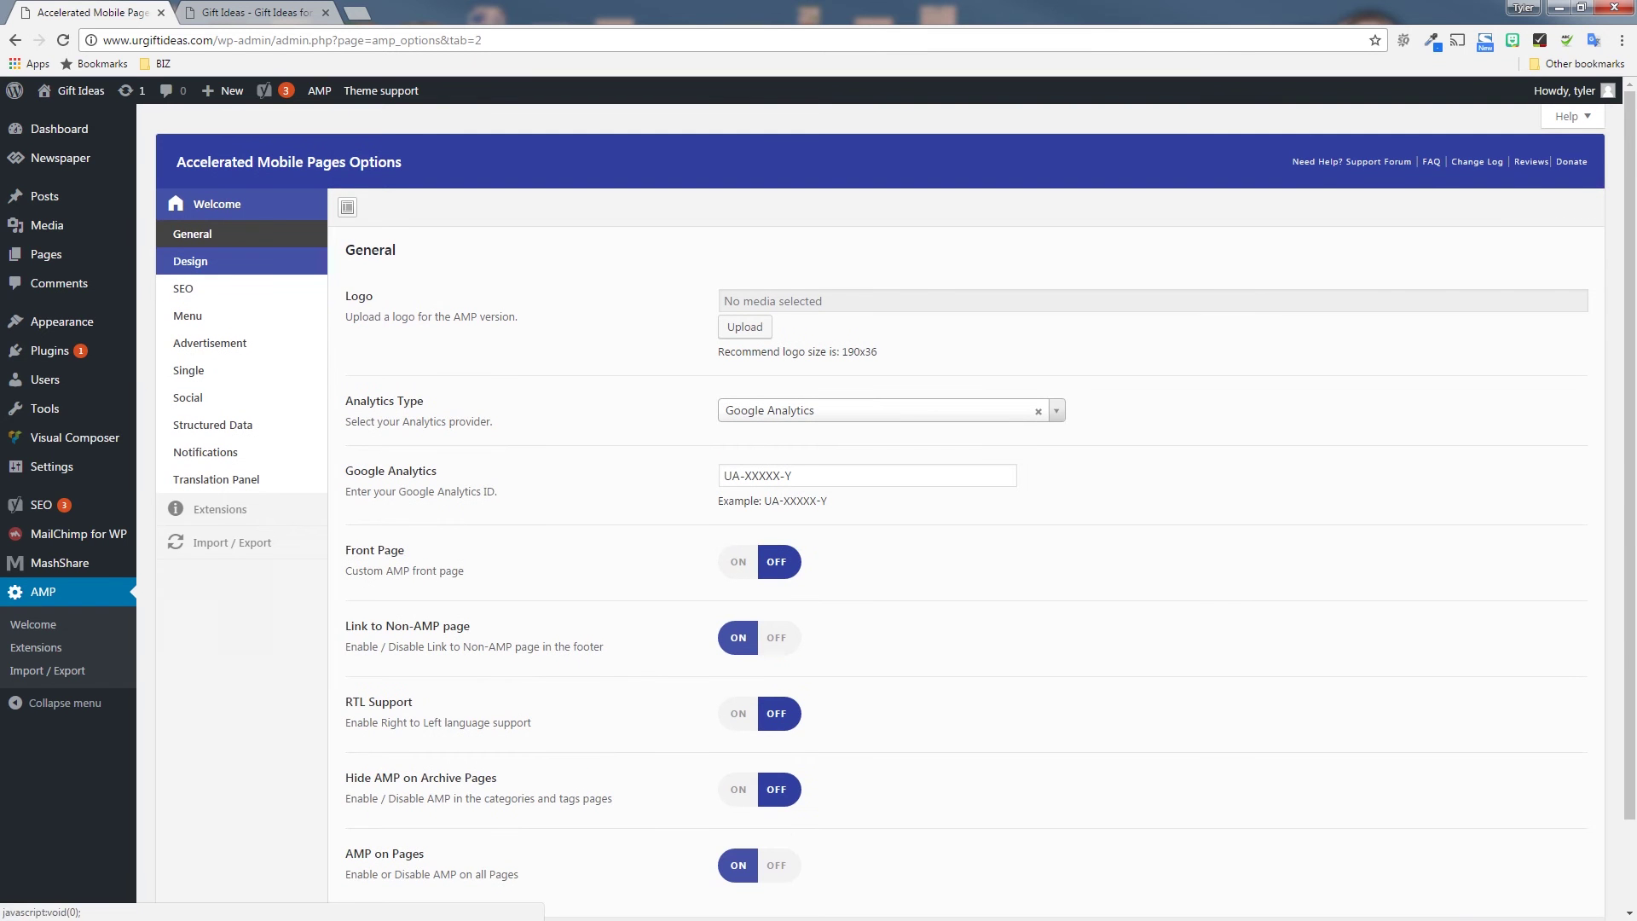
- Open the AMP Page Builder & Color Settings from the AMP Design options
click(196, 261)
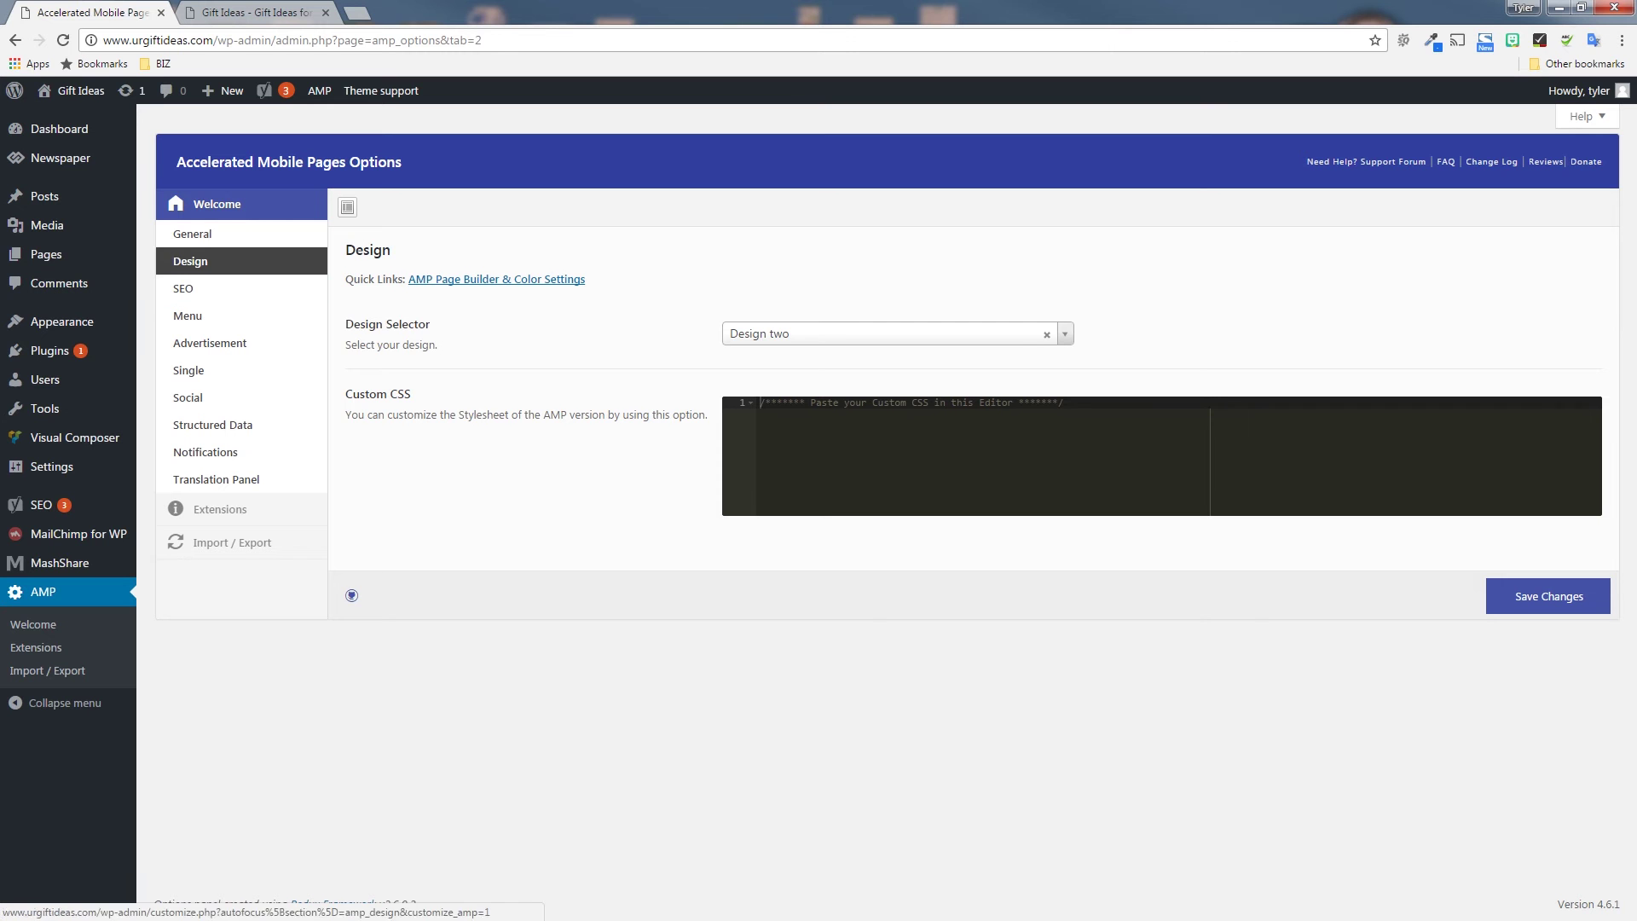
click(496, 280)
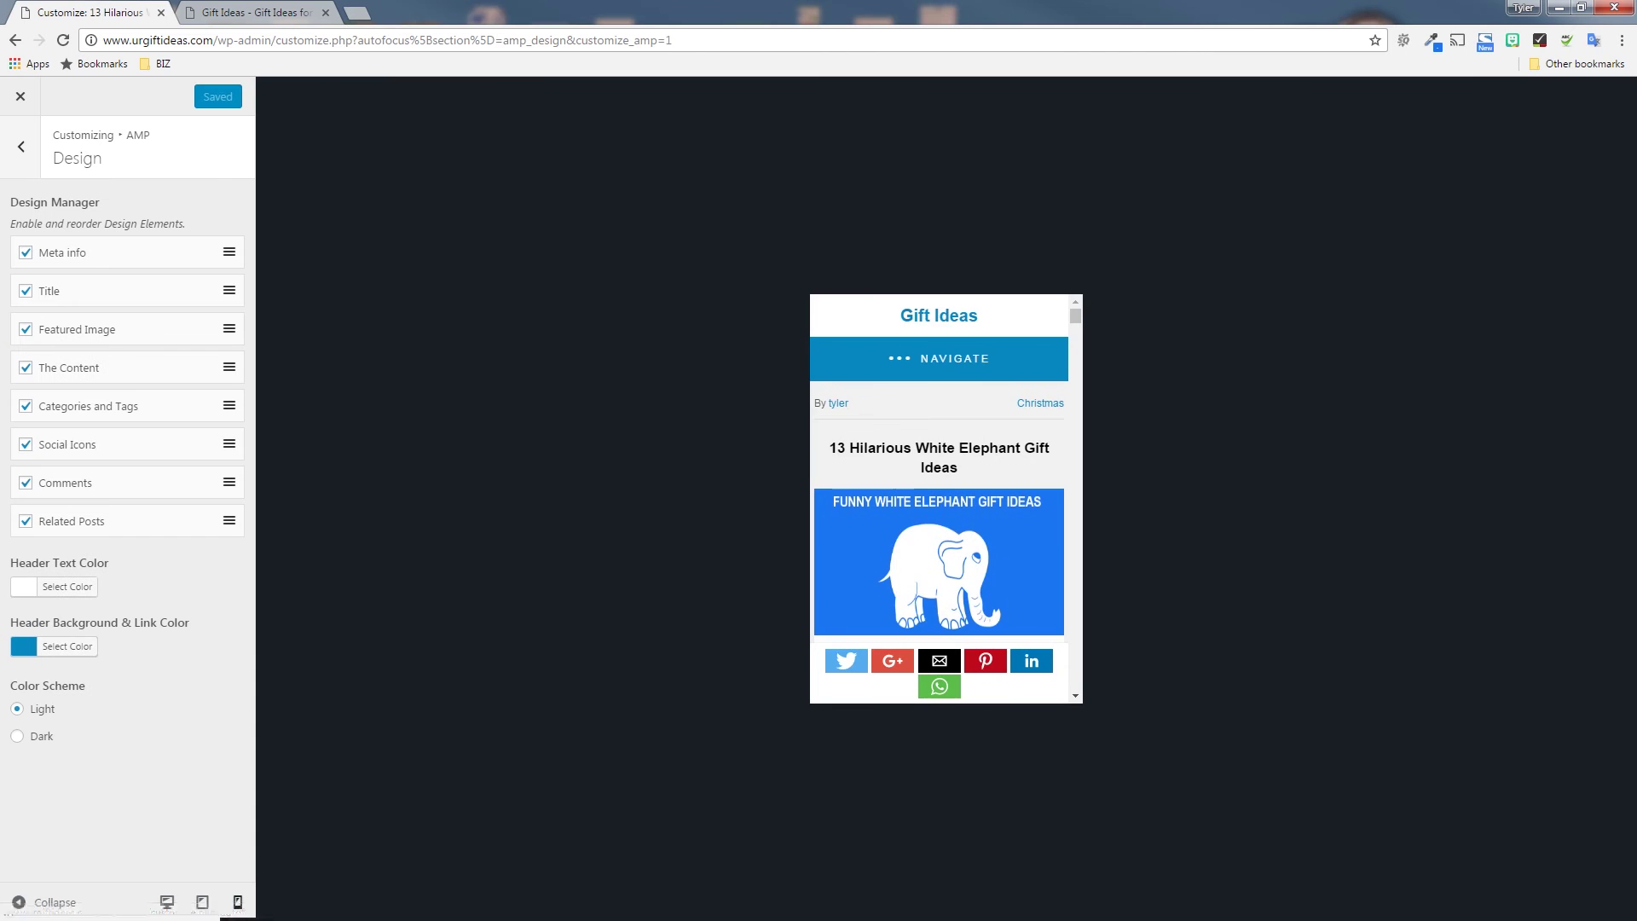
- Examine the mobile preview of the white elephant gift ideas post from its header through its content
scroll(939, 499, down, 2)
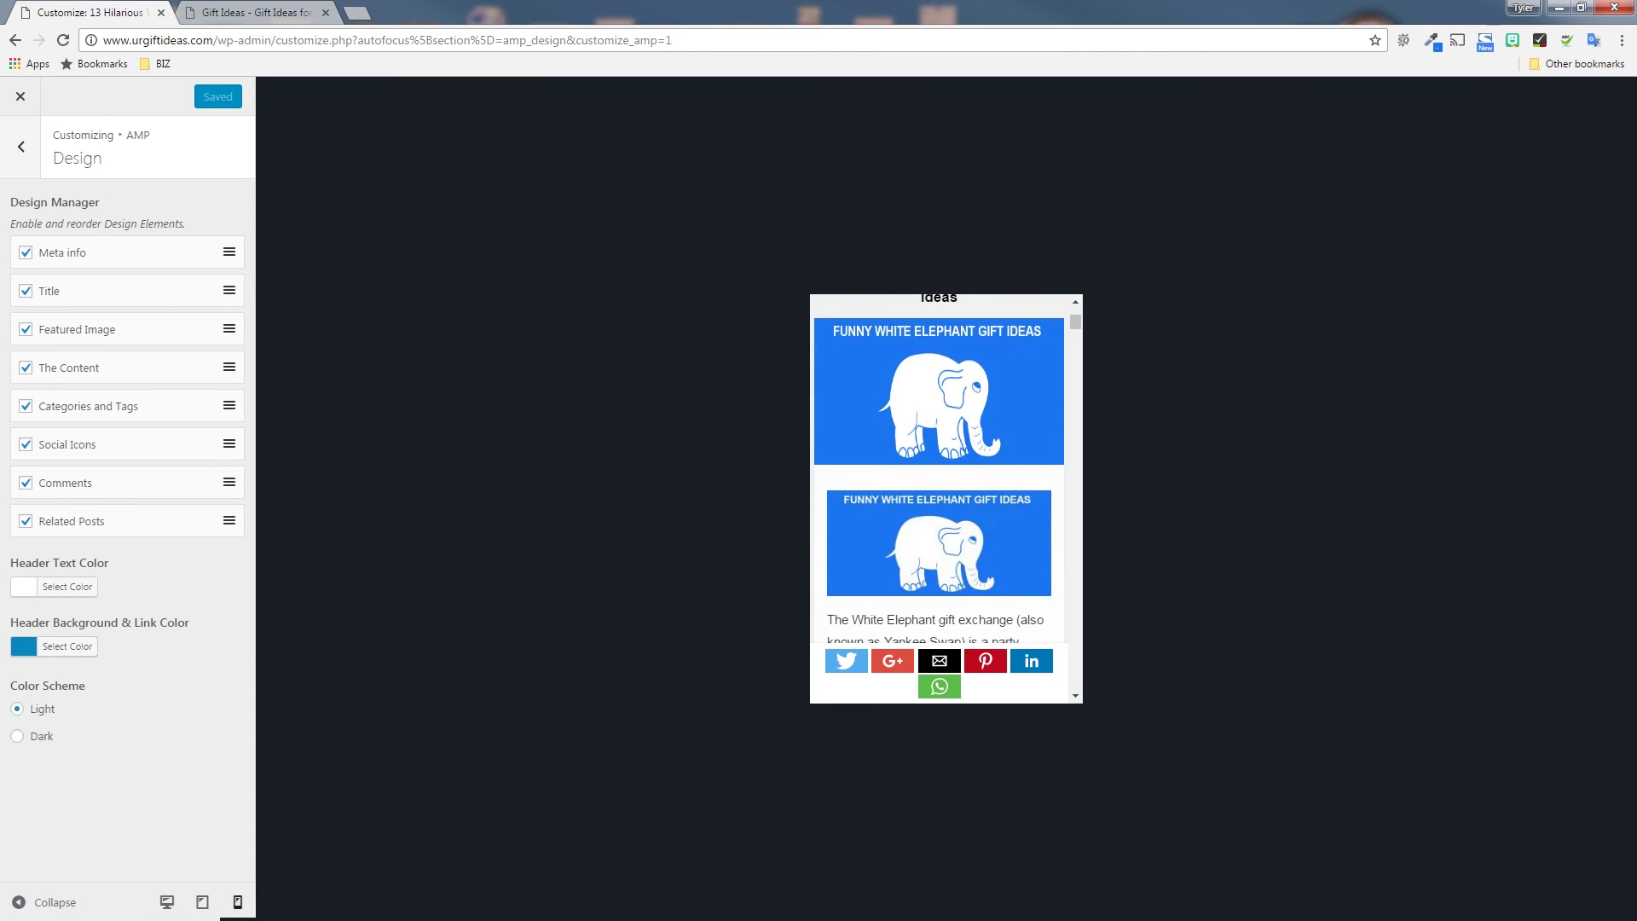
scroll(939, 499, down, 3)
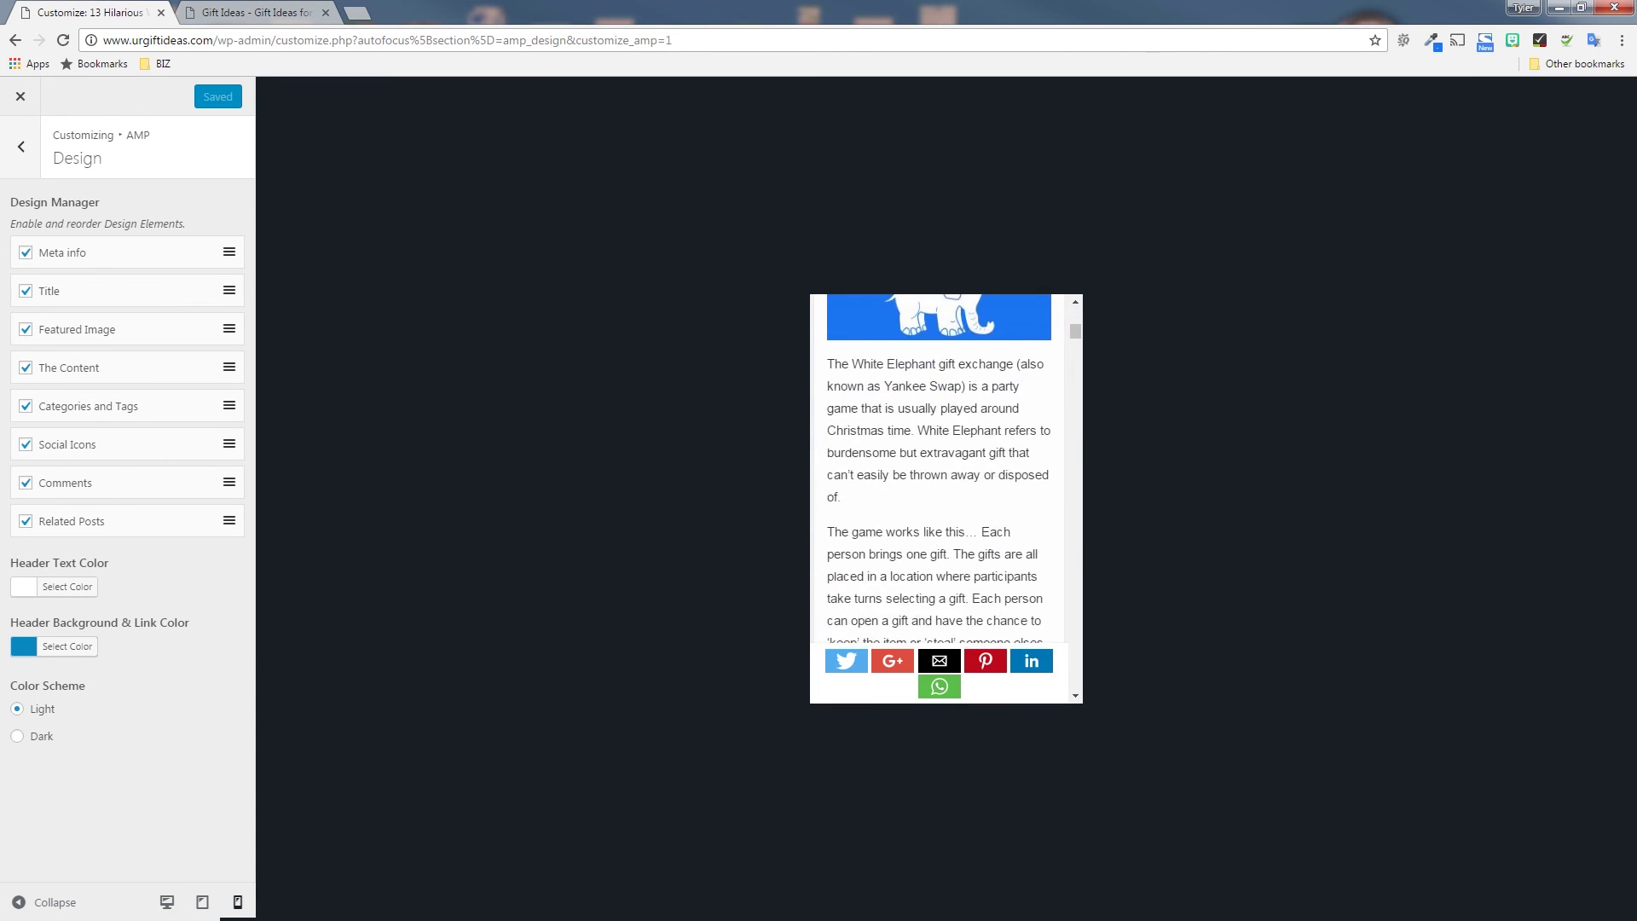
scroll(938, 499, down, 3)
scroll(939, 499, down, 17)
scroll(939, 499, up, 10)
scroll(938, 499, up, 14)
scroll(938, 499, down, 13)
scroll(939, 499, up, 14)
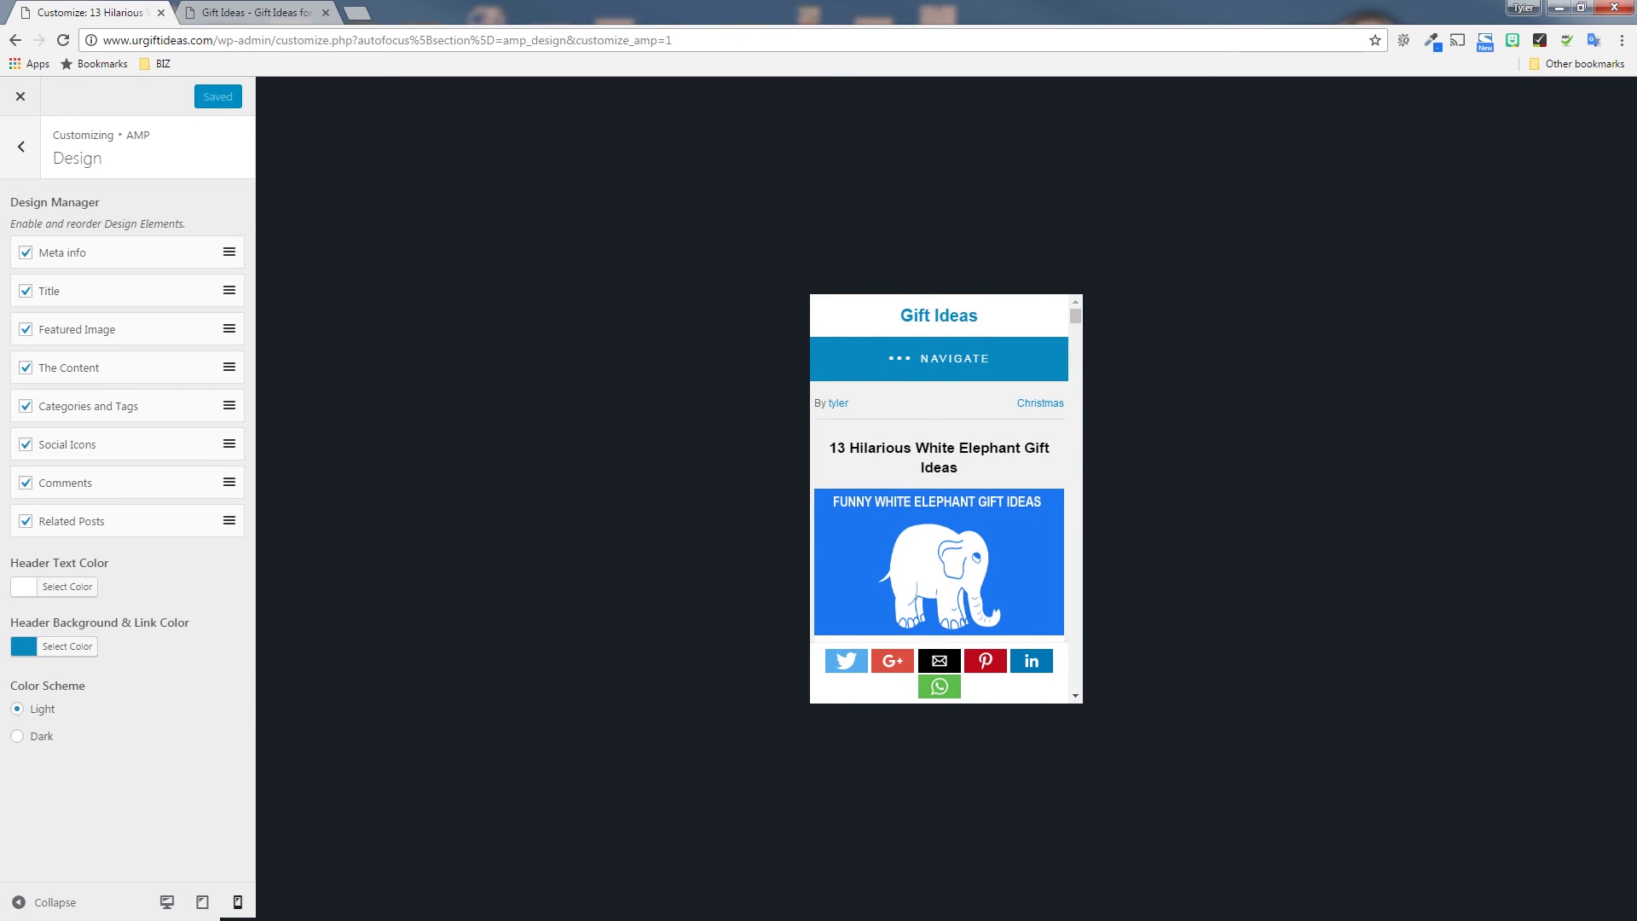
- Disable the Meta info design element to compare the preview, and enable it again
click(26, 252)
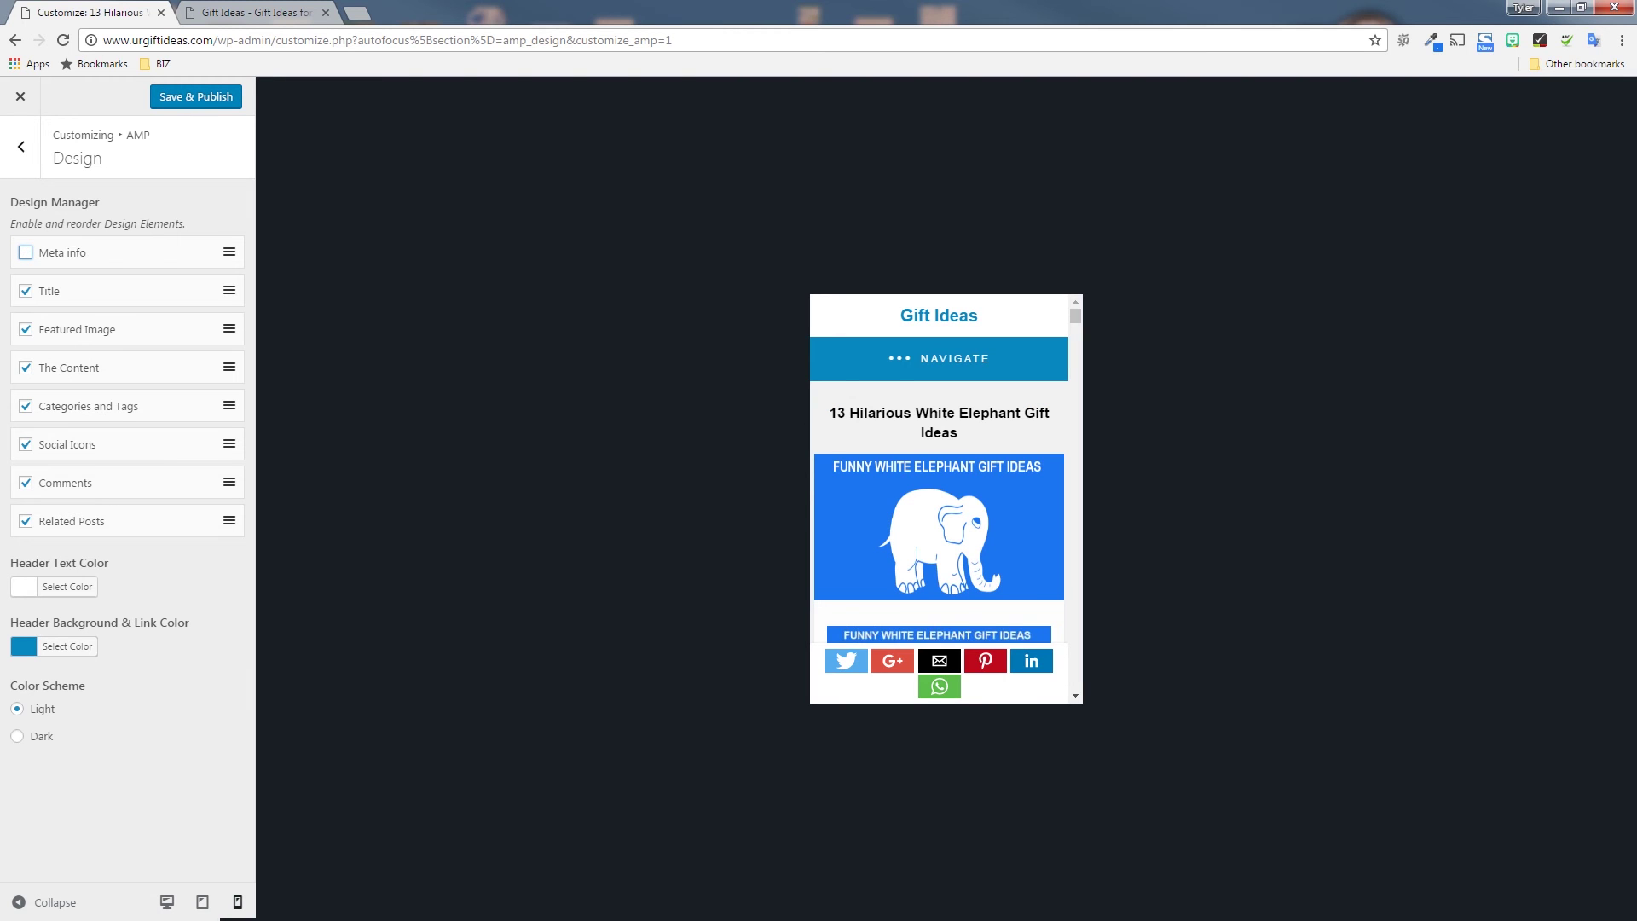
click(26, 253)
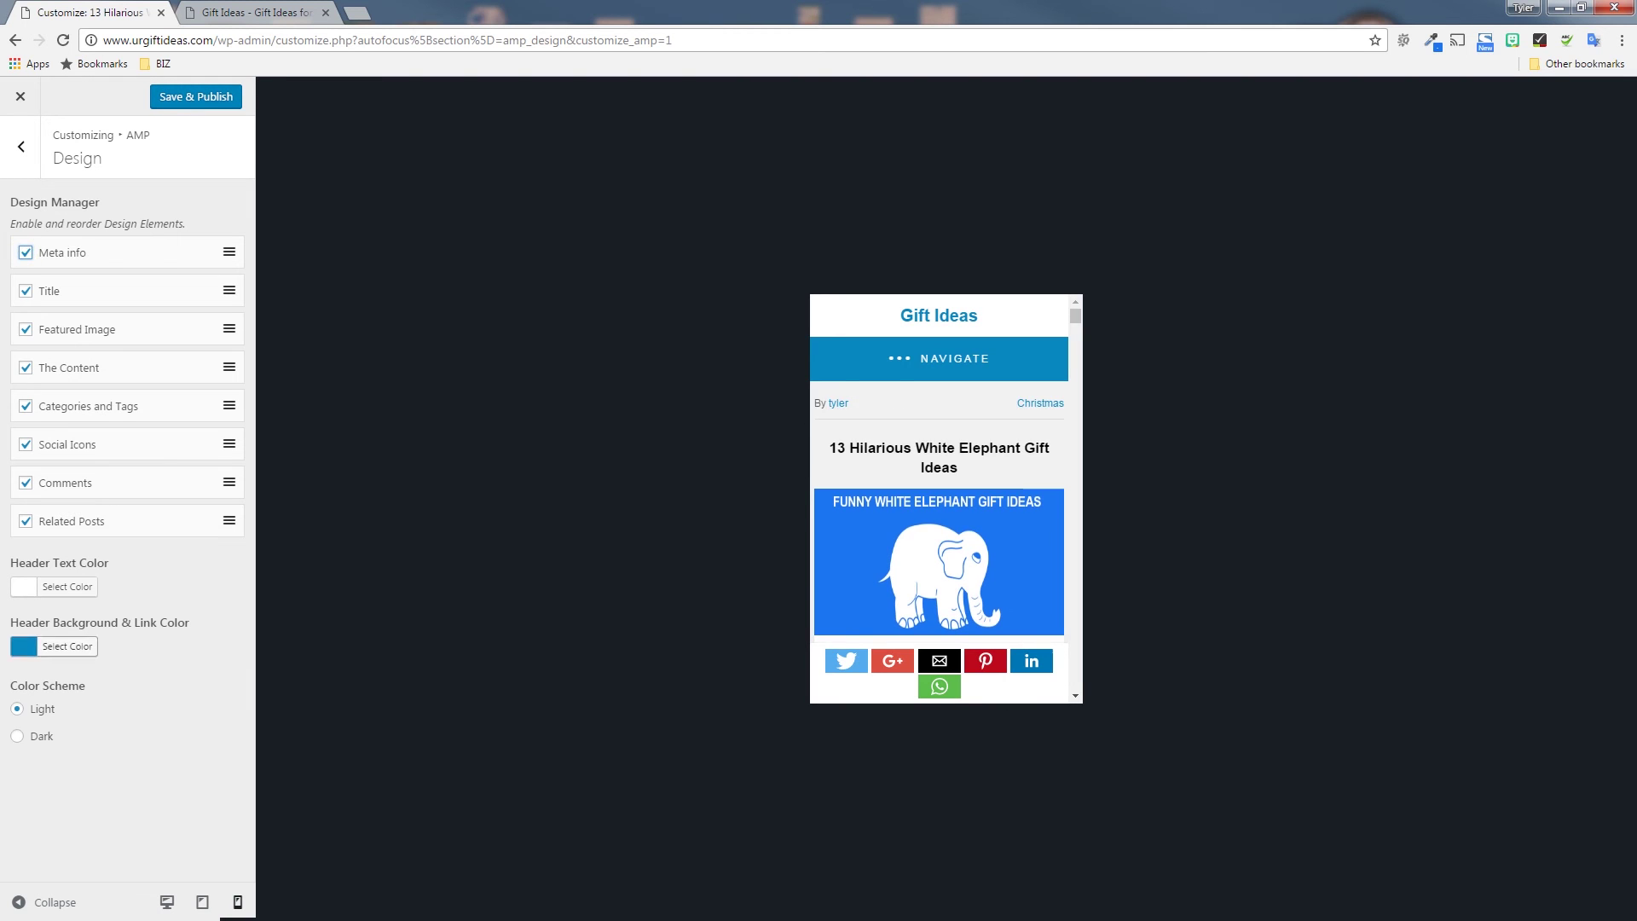
- Try a light purple Header Background & Link Color in the AMP design preview
click(68, 645)
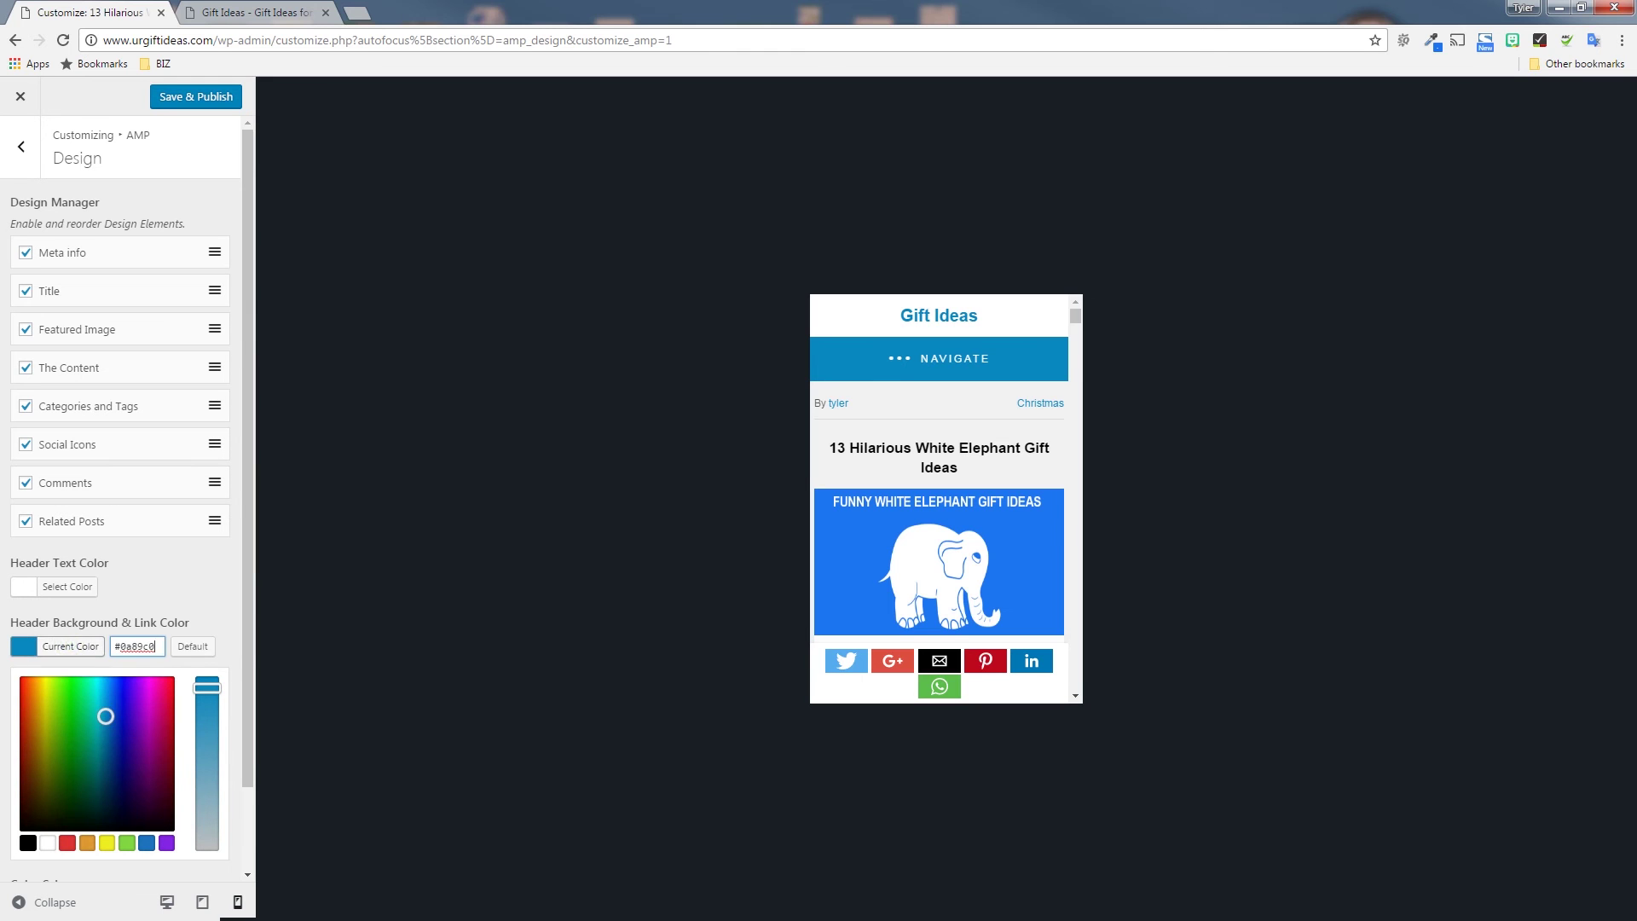
click(208, 754)
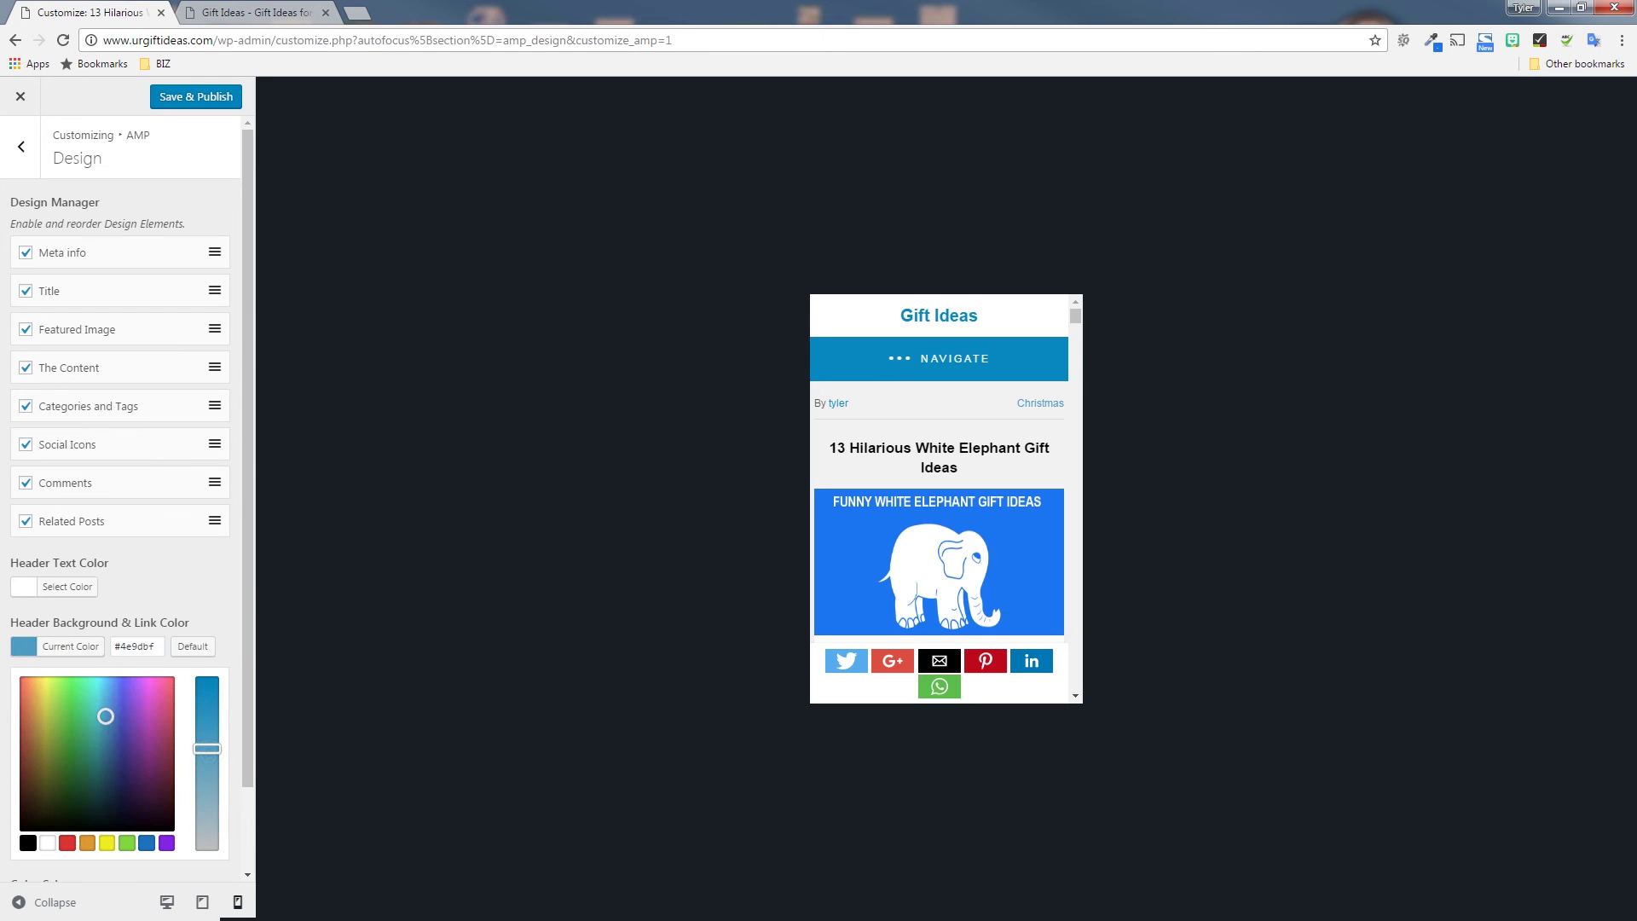
click(157, 692)
click(142, 687)
- Try a dark purple Header Text Color in the AMP design settings
click(67, 587)
click(68, 587)
click(207, 640)
click(151, 660)
click(135, 657)
click(182, 550)
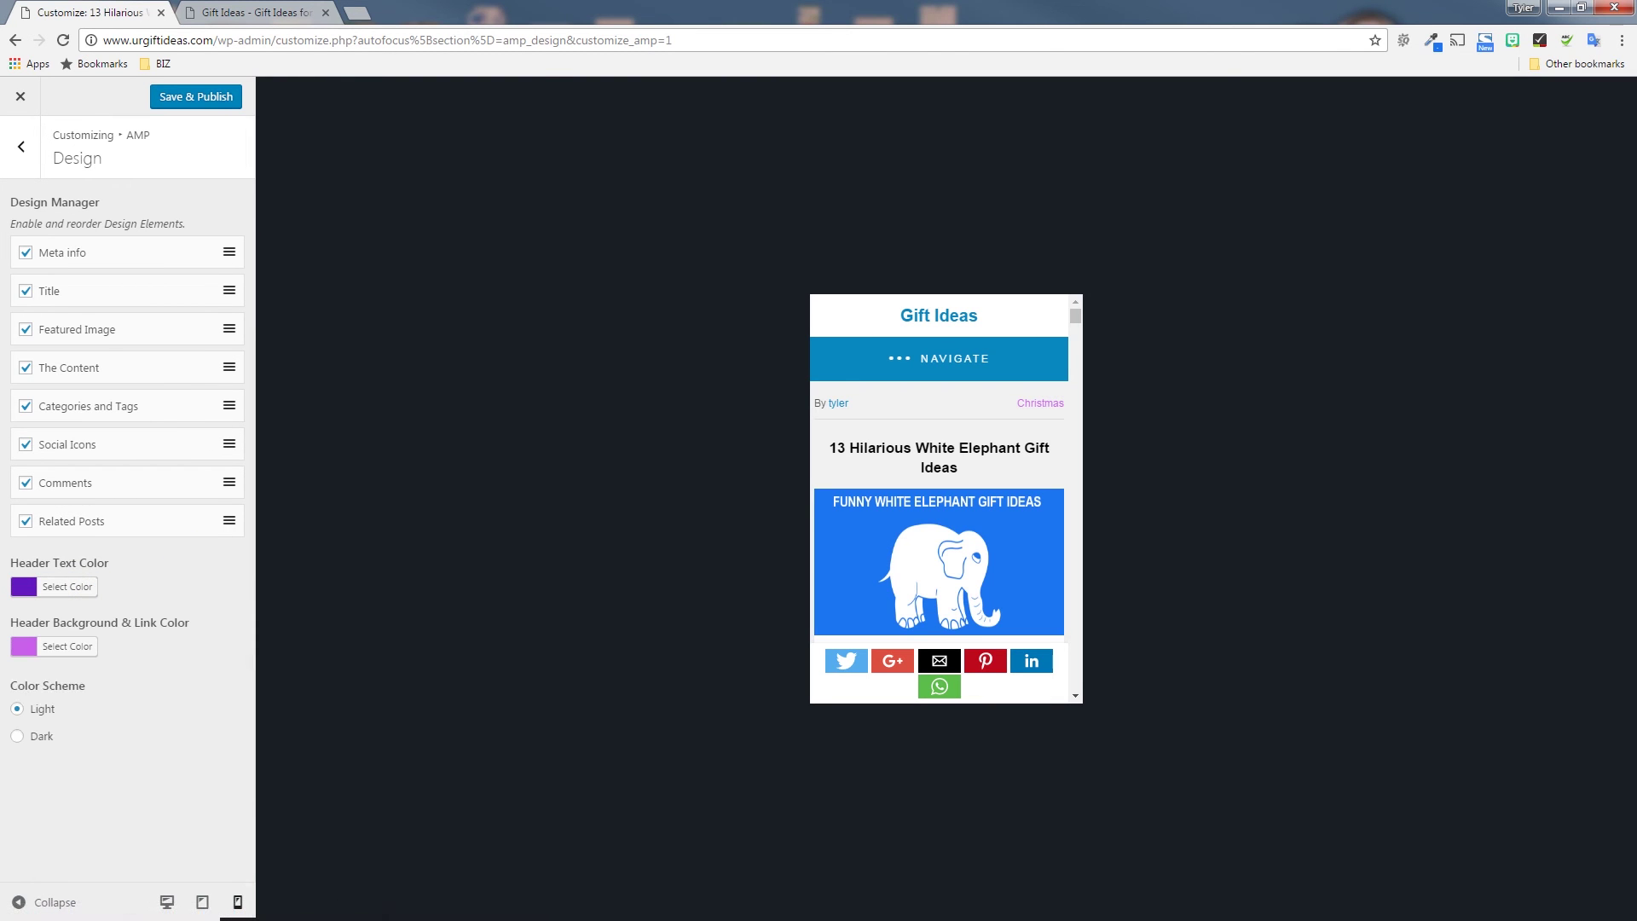
- Leave the customizer and discard the unpublished color changes
click(17, 147)
click(19, 97)
click(886, 137)
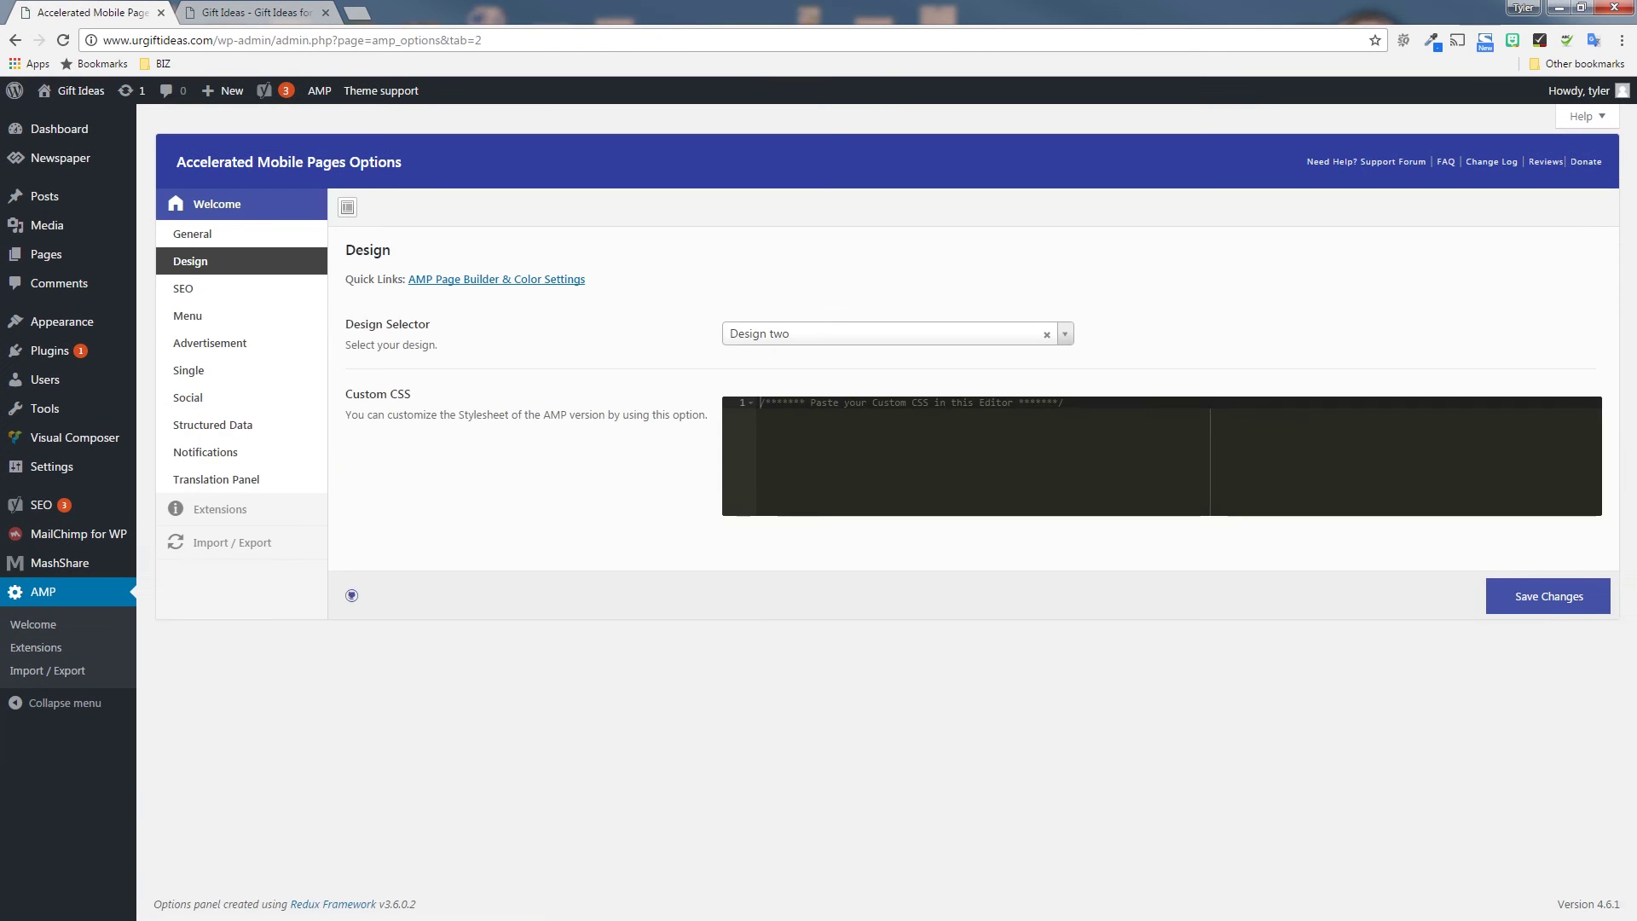
- Examine the AMP SEO options for Yoast meta tags, the custom description and additional head tags
click(184, 289)
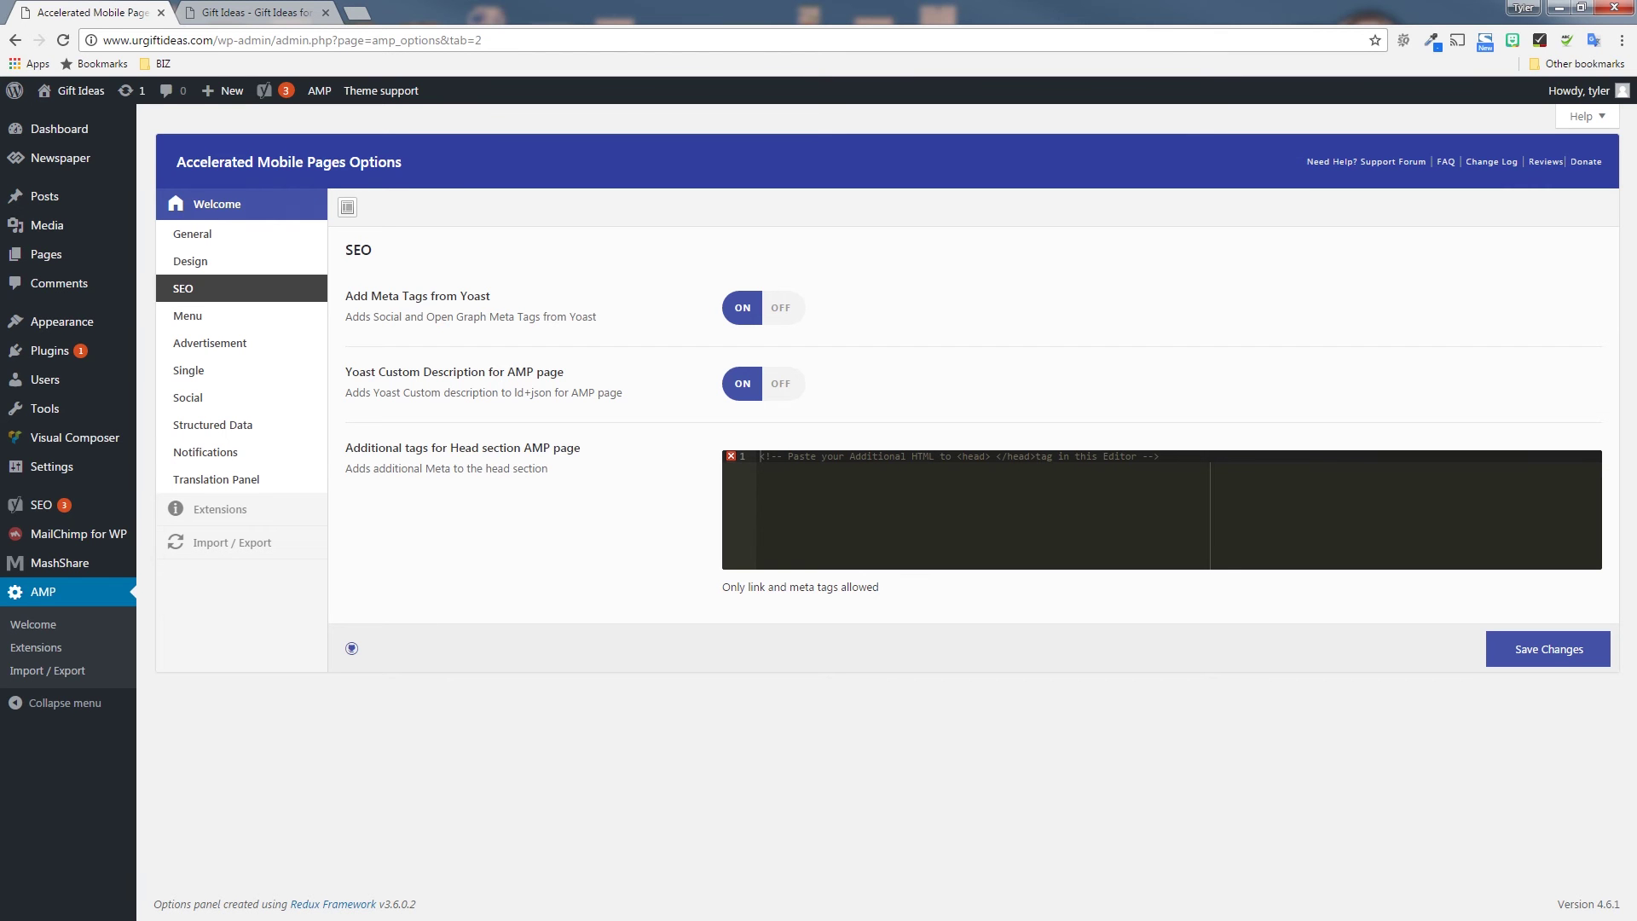
drag(498, 295, 457, 295)
click(457, 293)
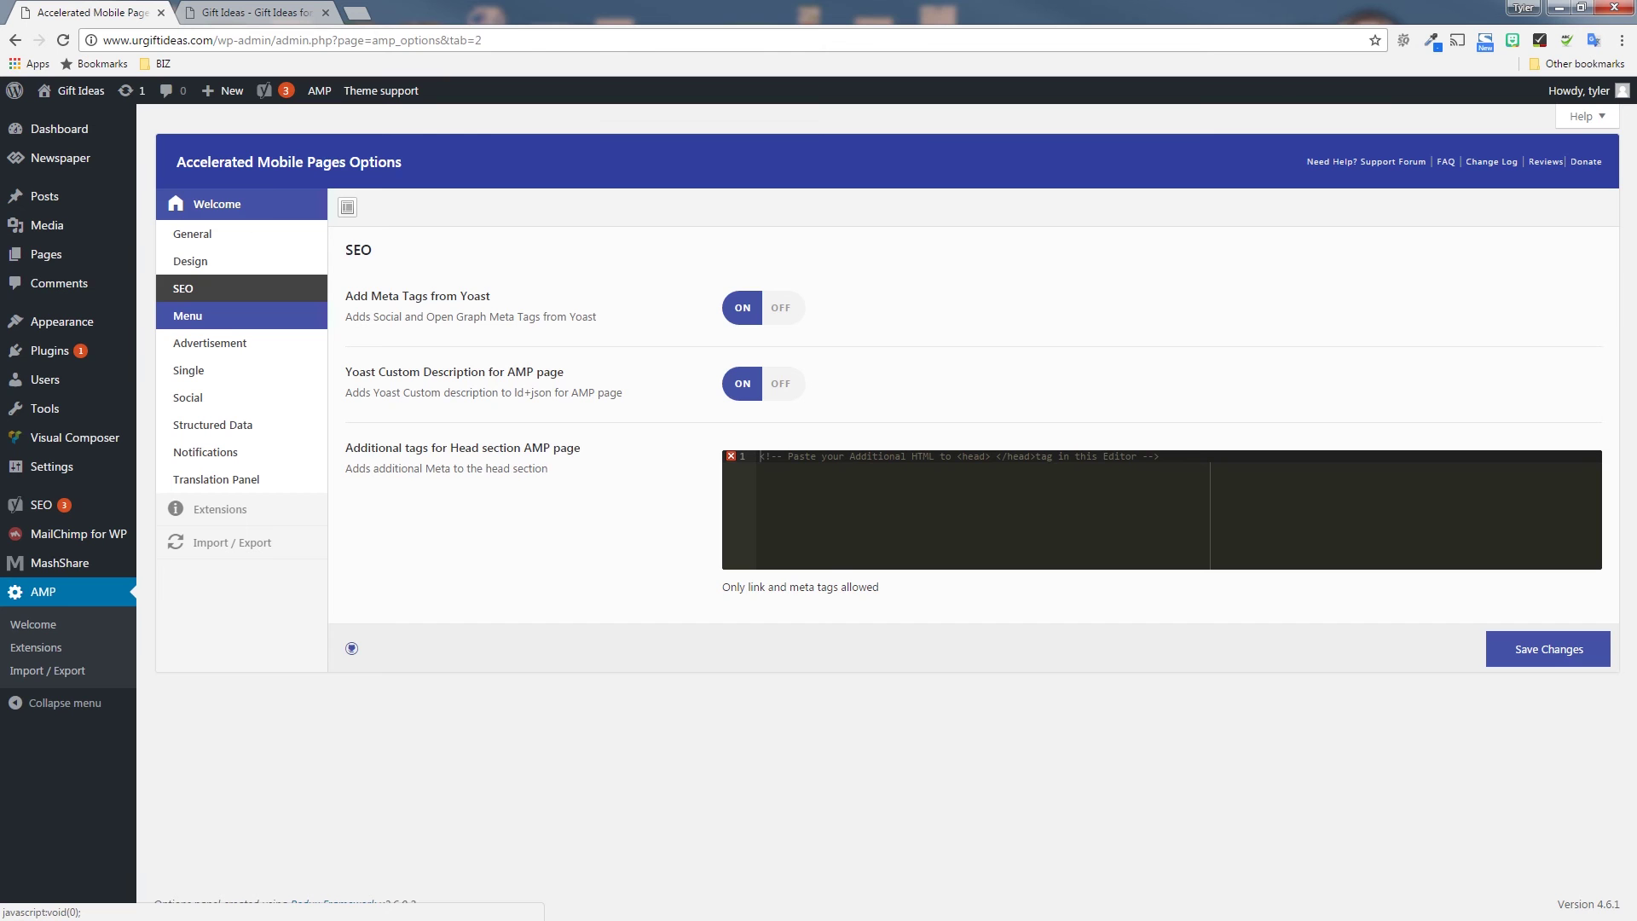
- Assign the main menu to the AMP Menu theme location and save the menu locations
click(256, 314)
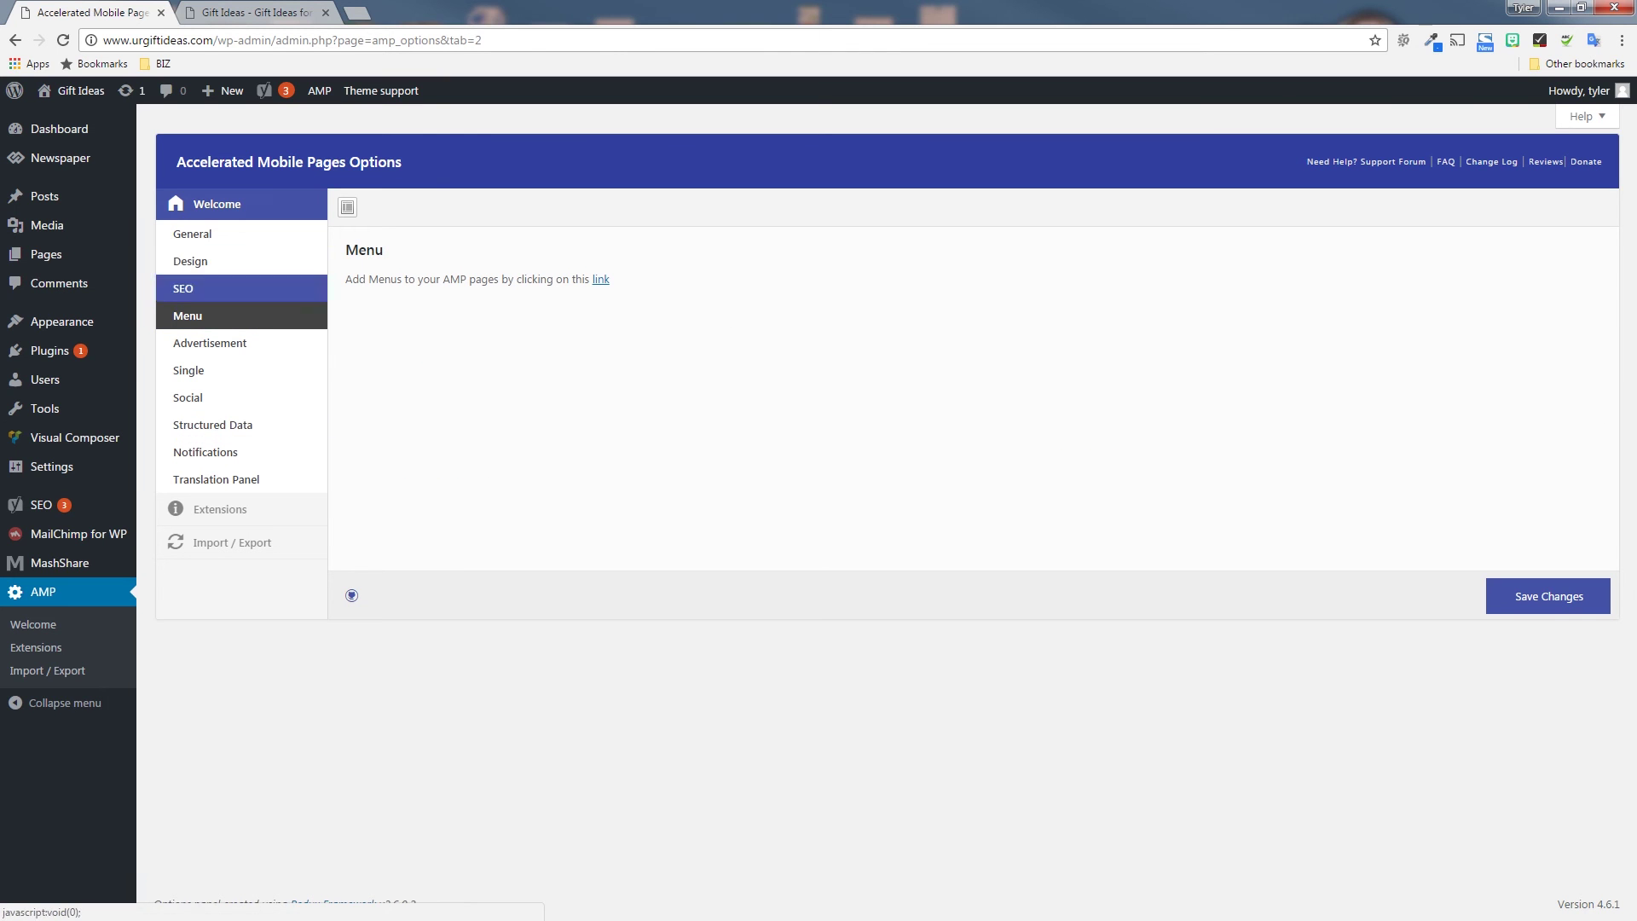
click(599, 278)
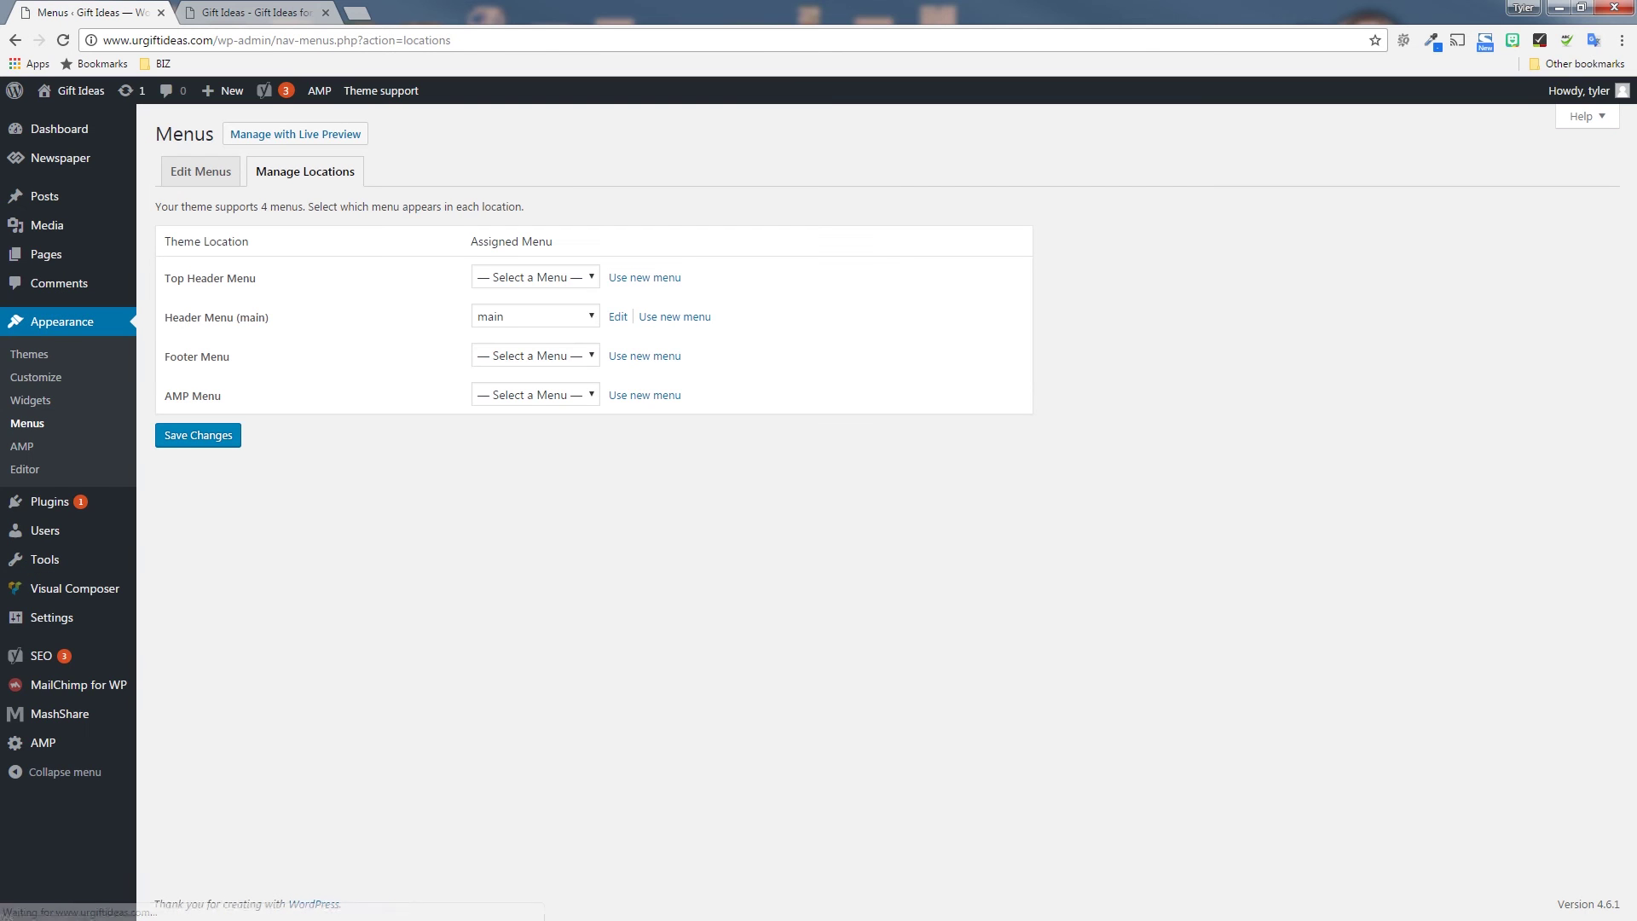
click(543, 276)
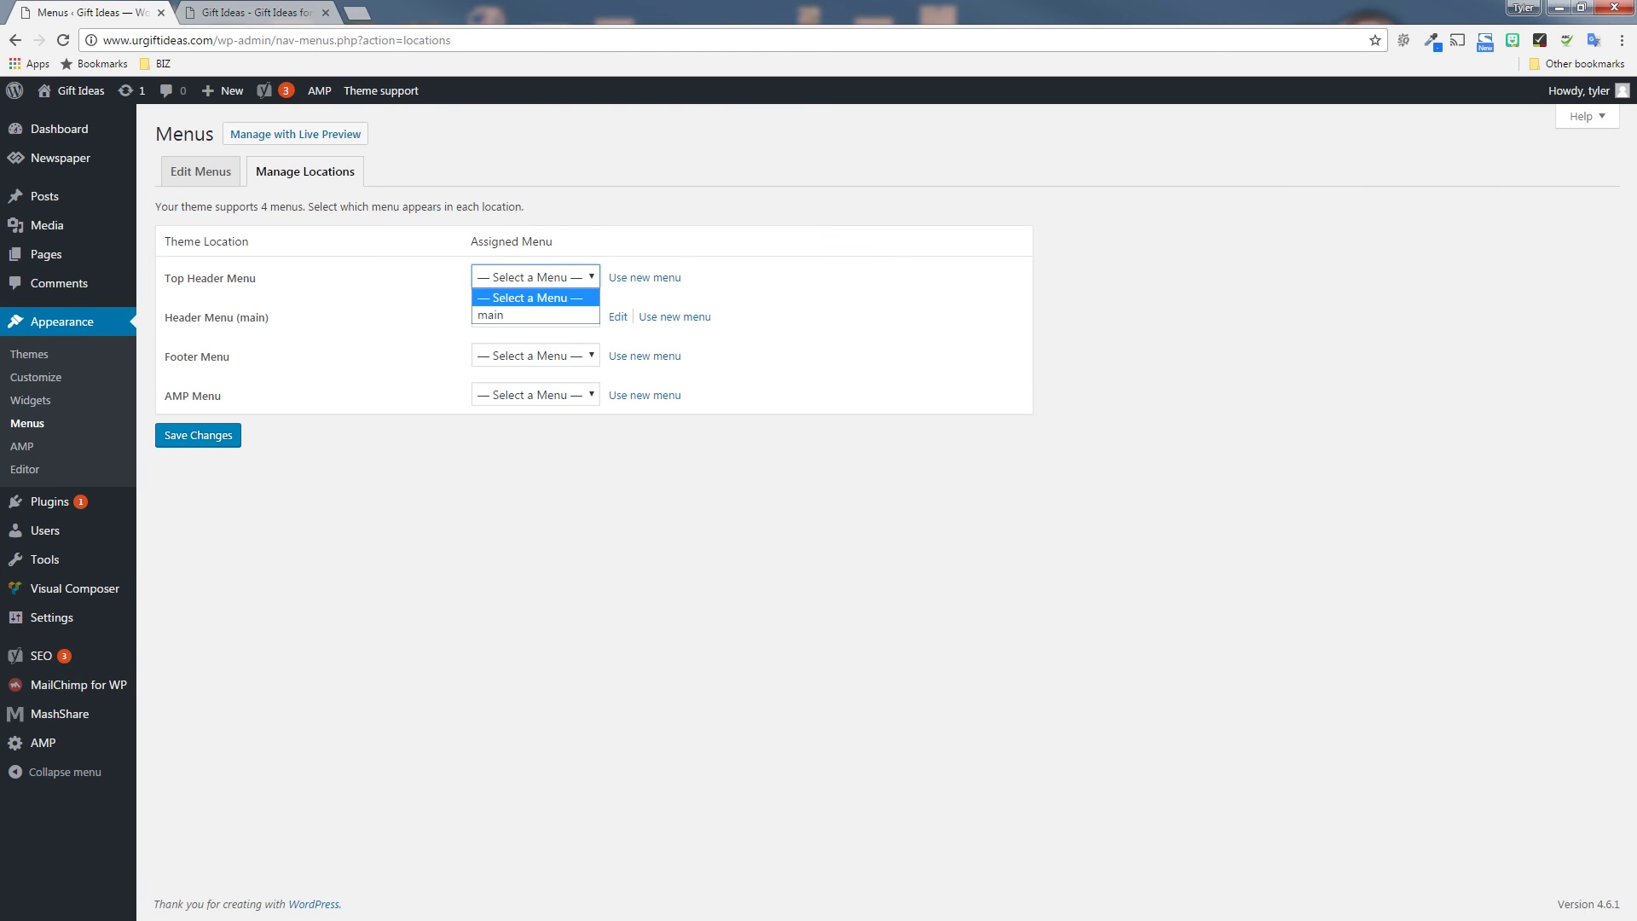
click(315, 272)
click(513, 405)
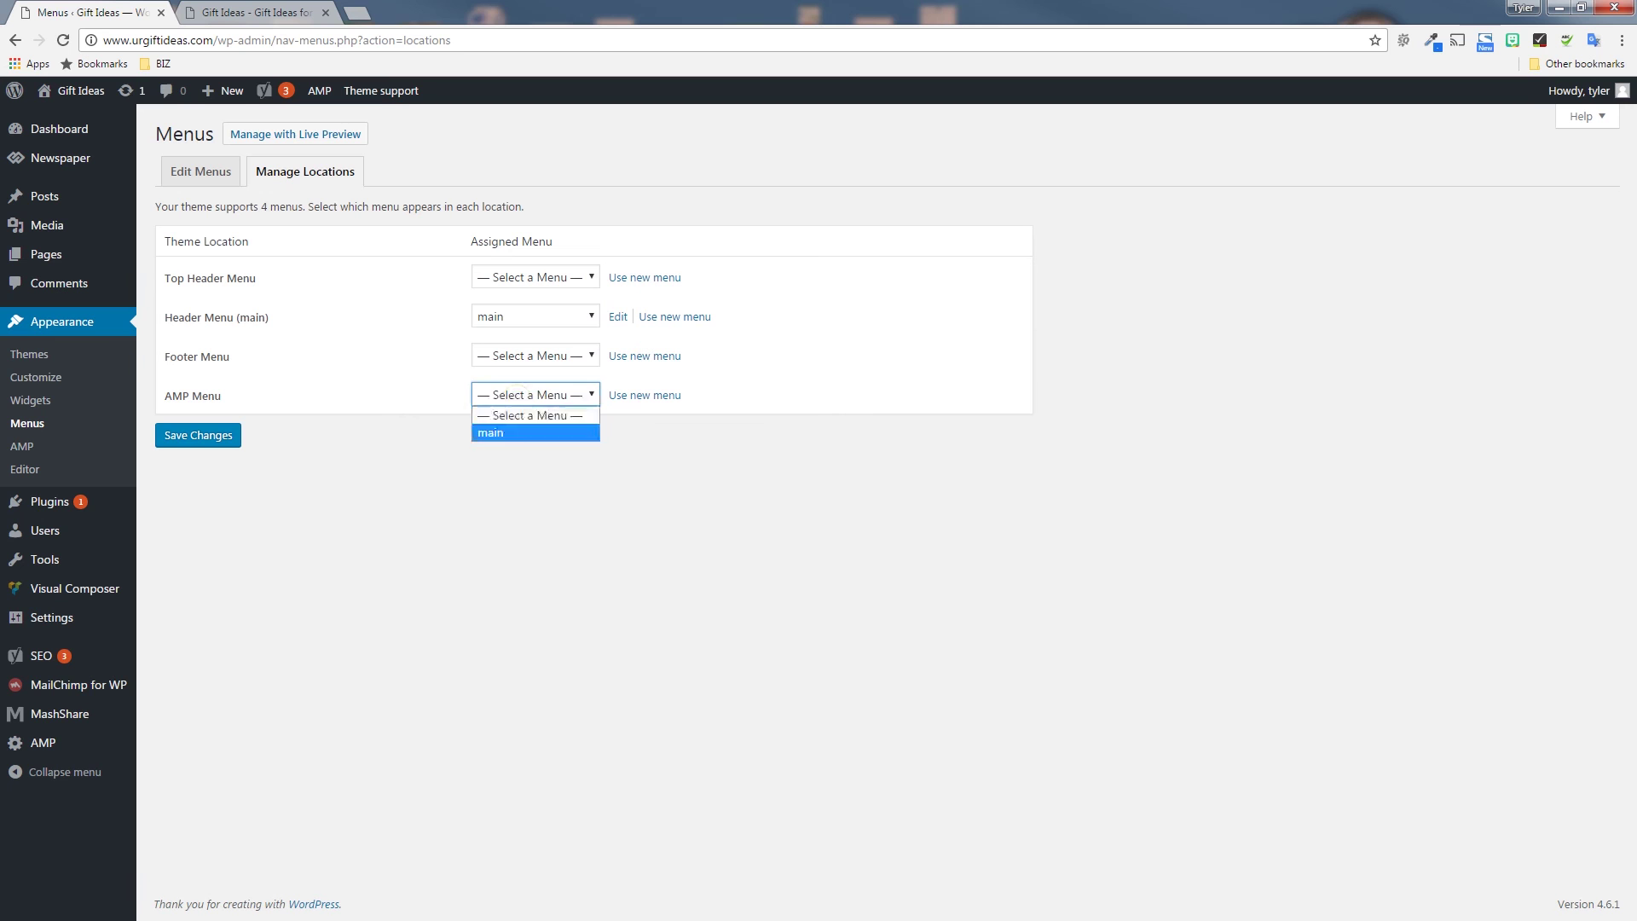
click(521, 434)
click(198, 435)
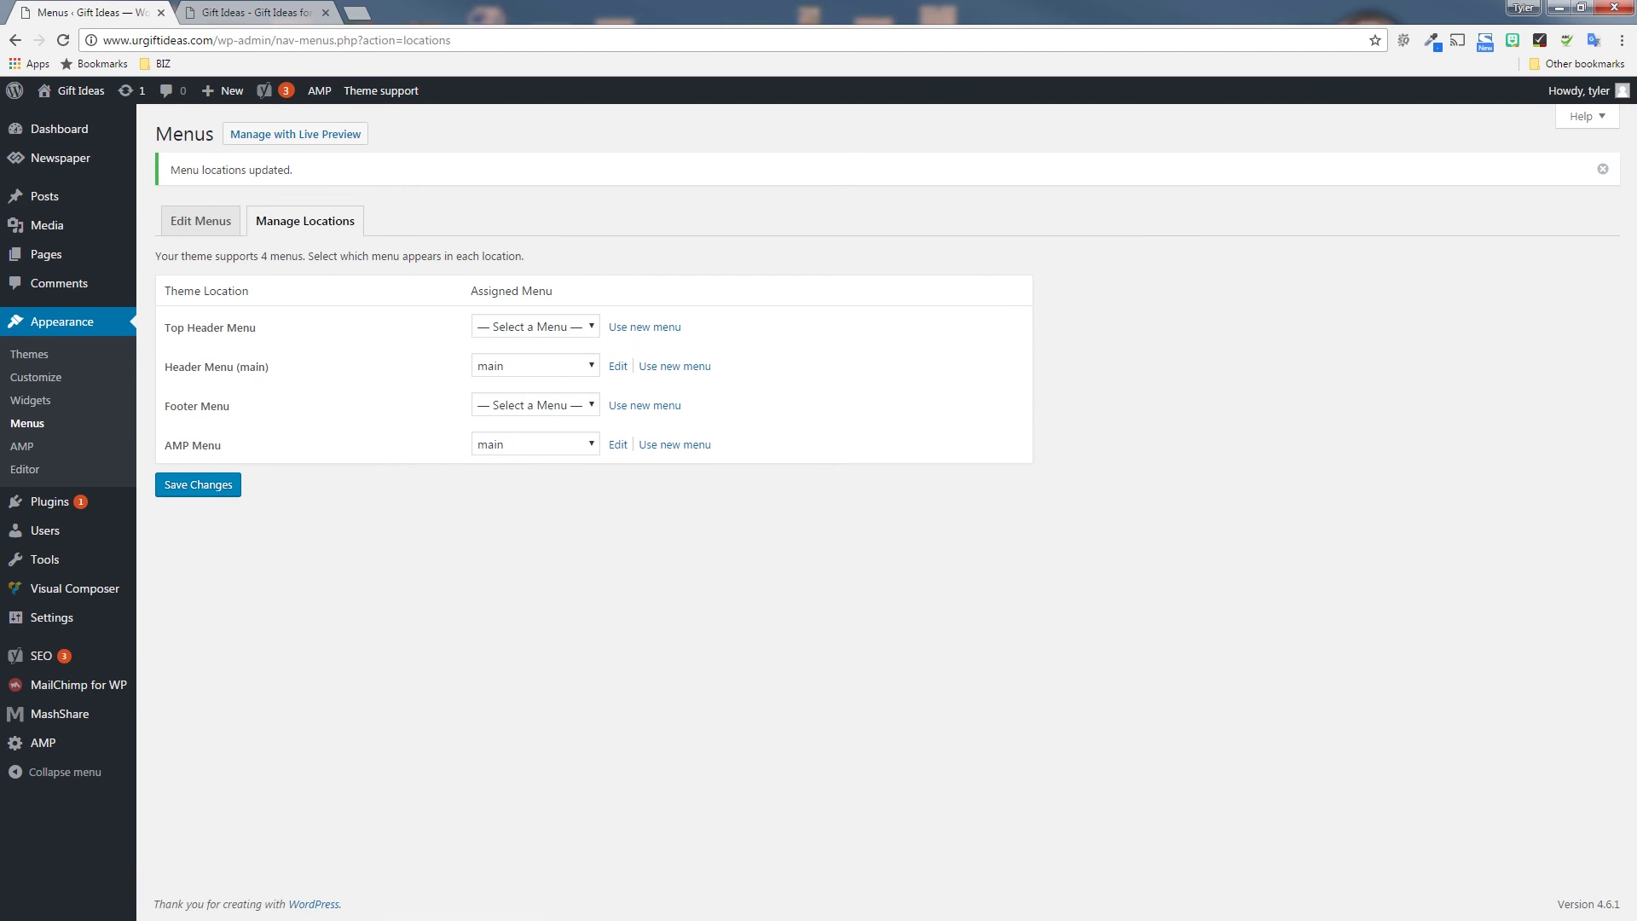
- Check the AMP Page Builder & Color Settings preview and return to the AMP Design options
click(43, 742)
click(241, 259)
click(478, 278)
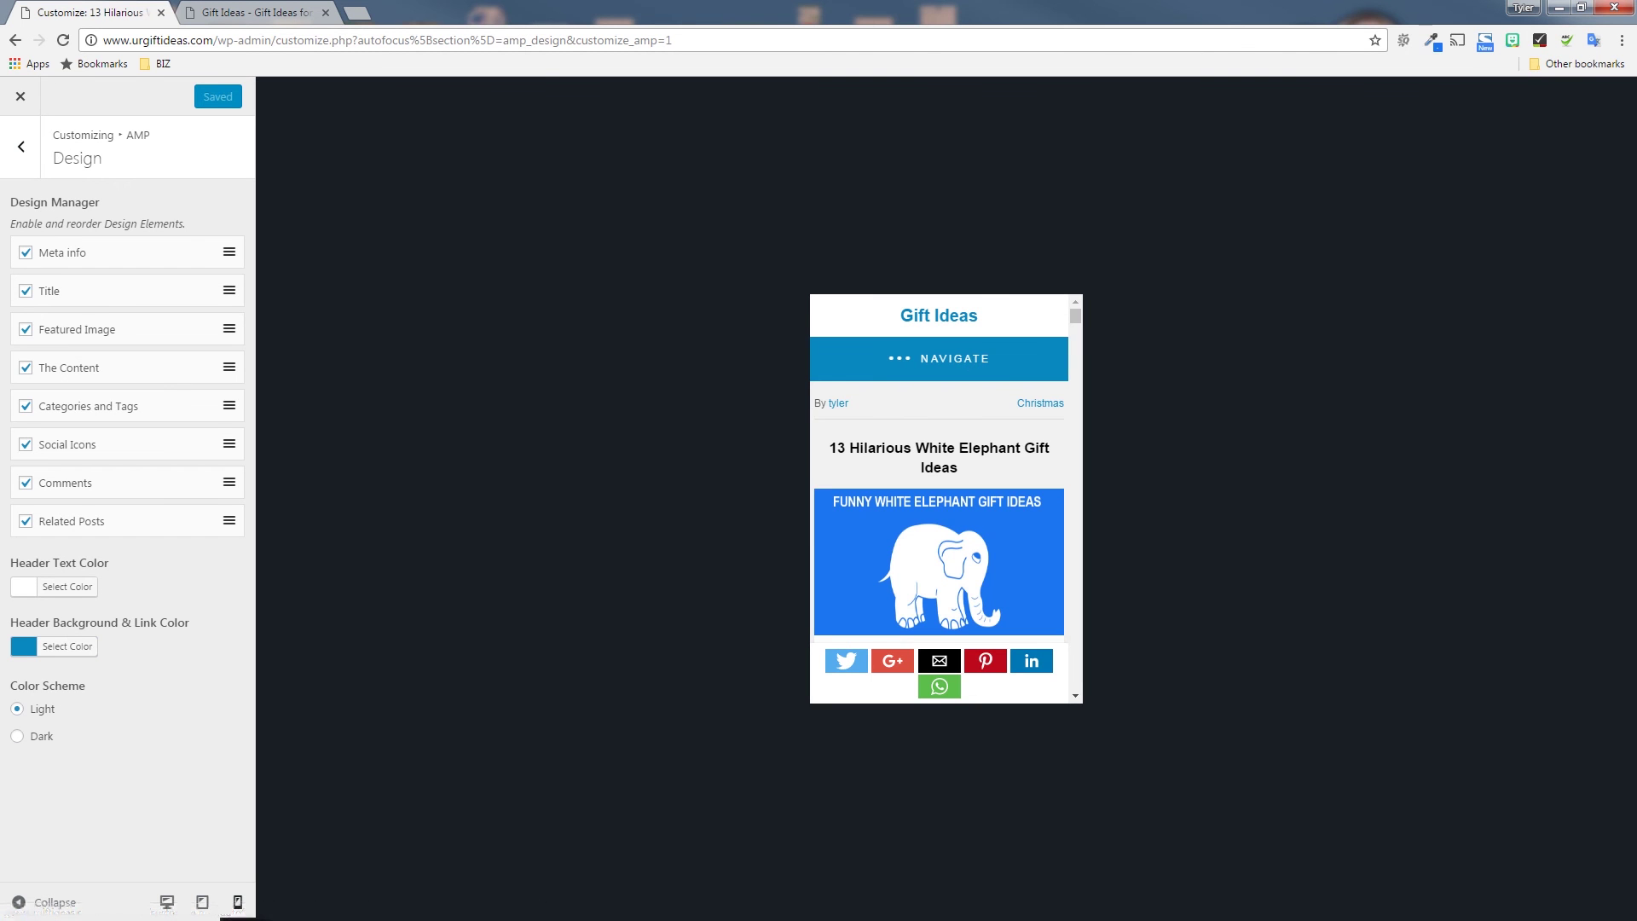
click(20, 97)
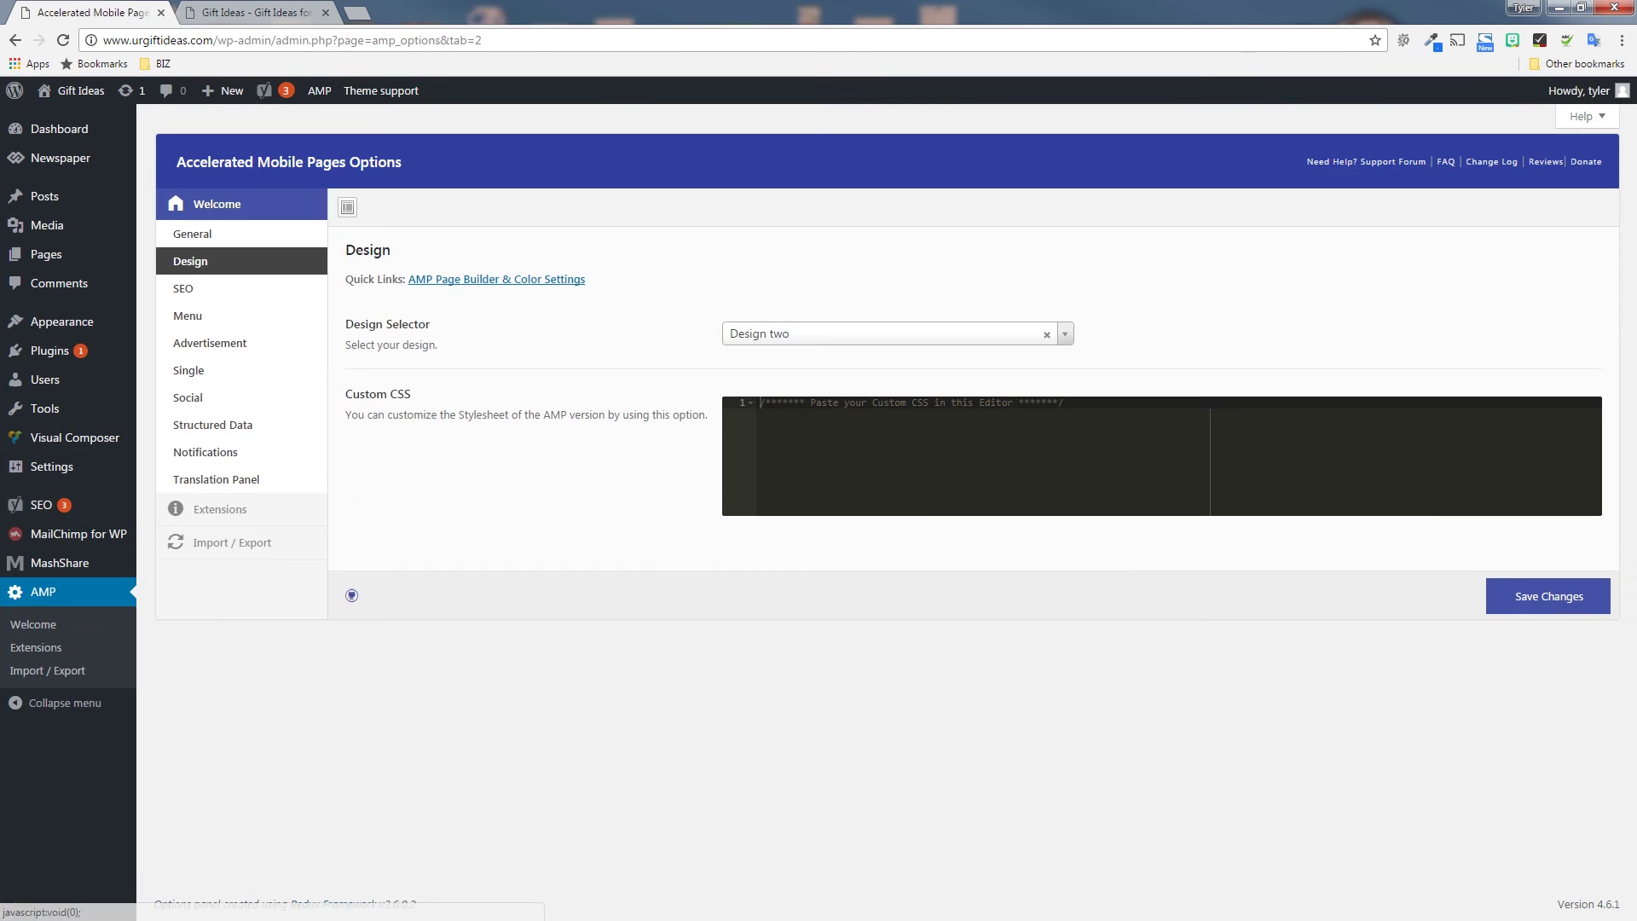
- Enable AD #1 below the header with size 300x250, check its AD client and slot fields, and disable it again
click(210, 343)
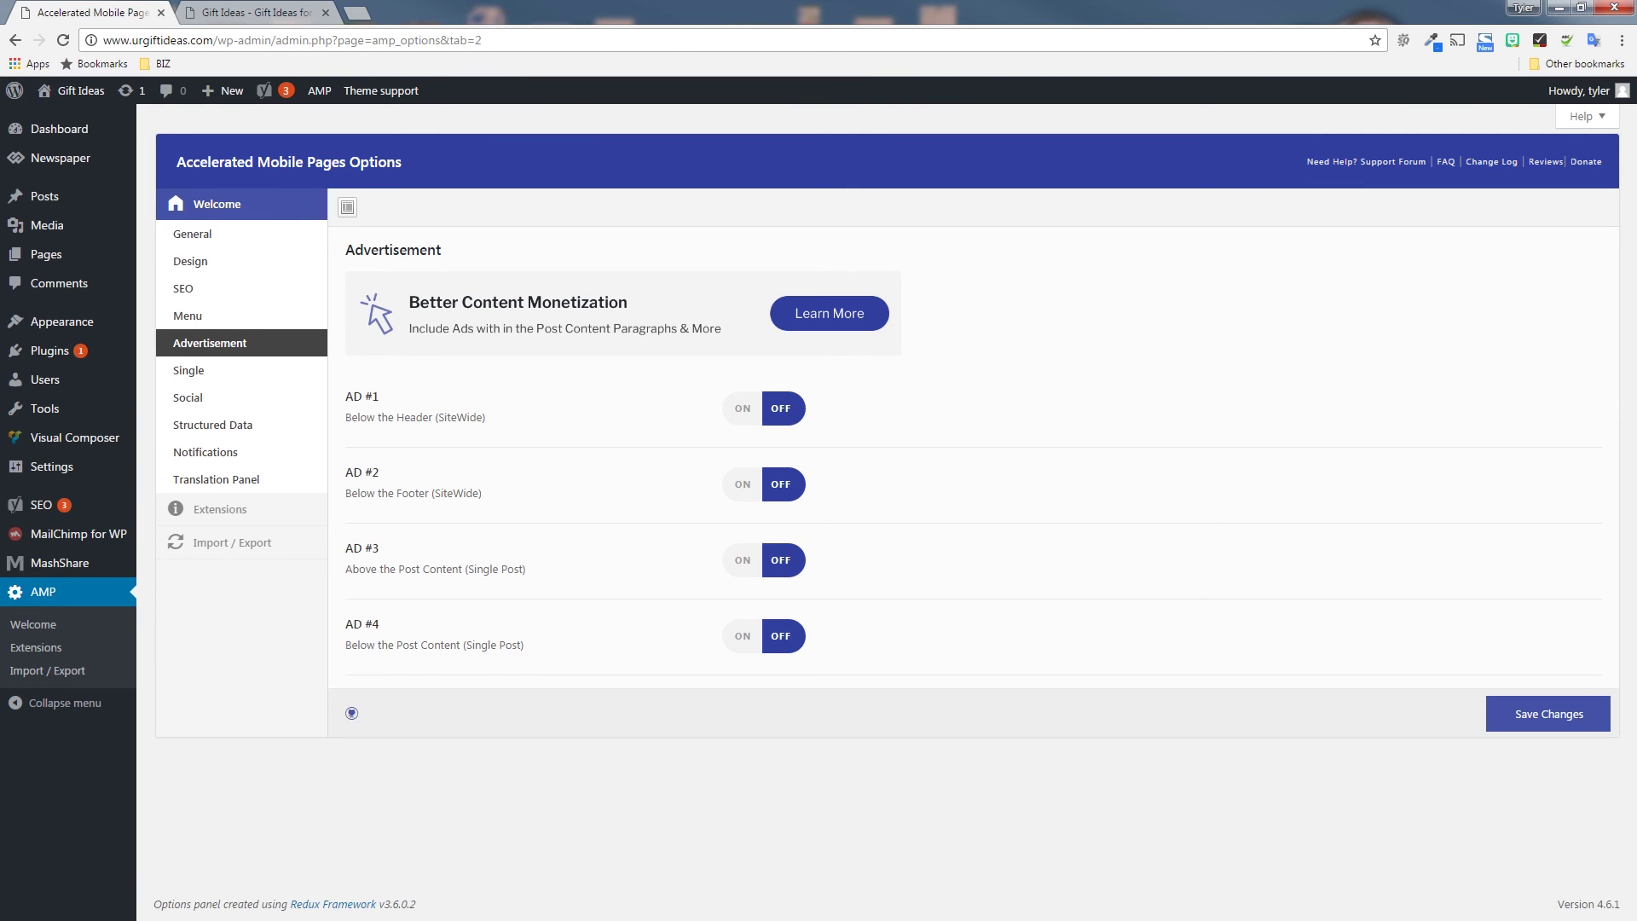
click(739, 407)
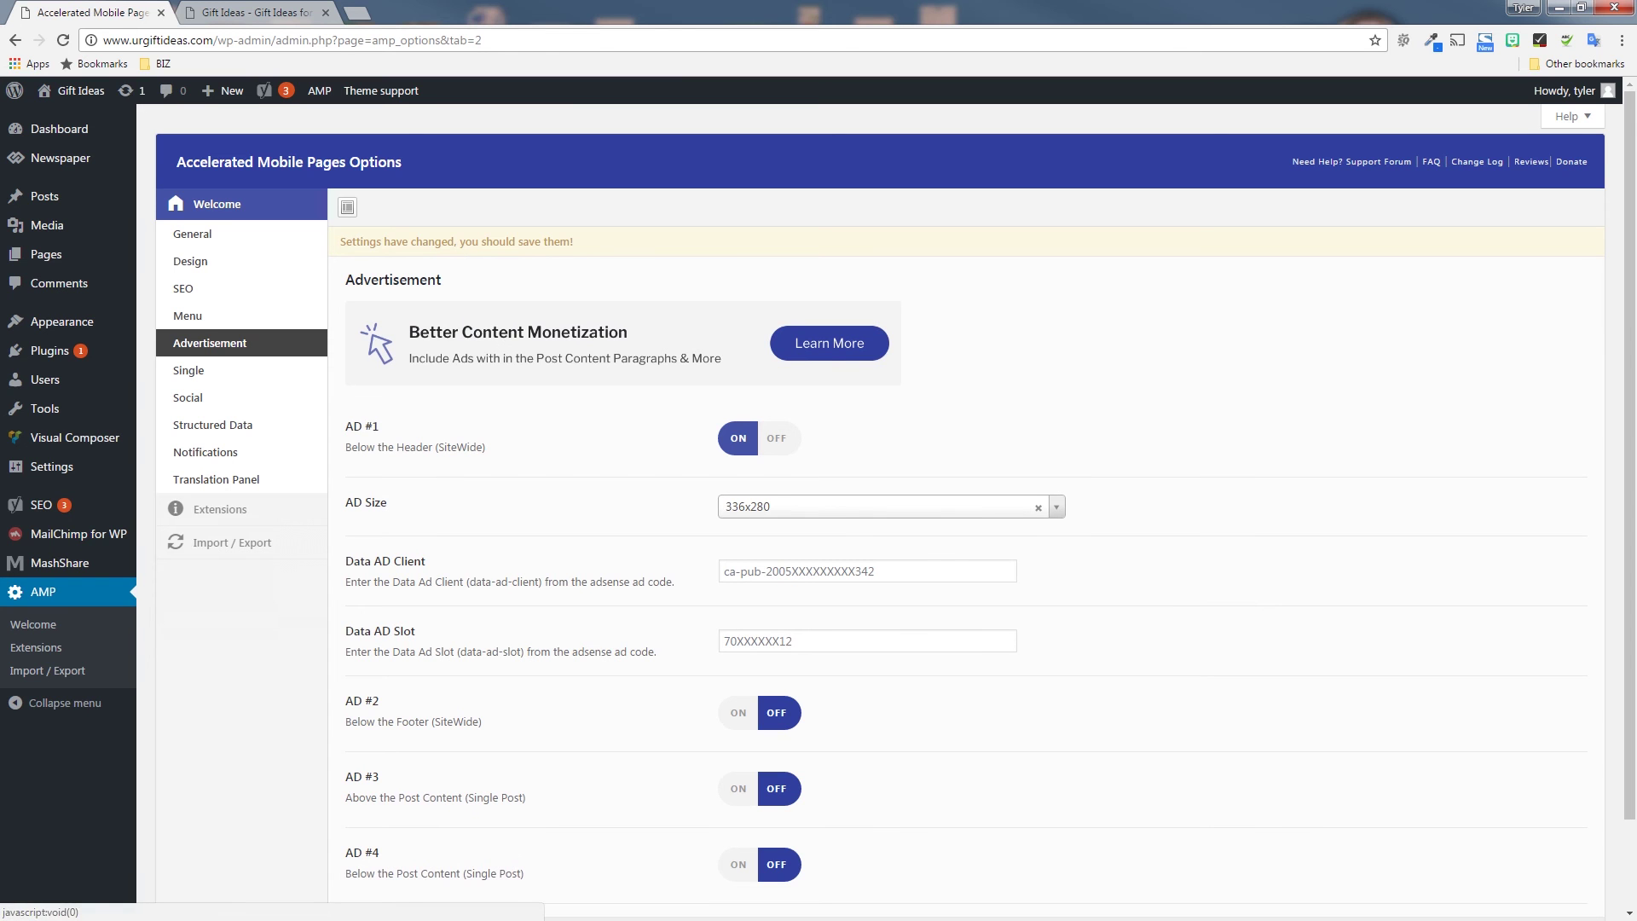
scroll(880, 512, down, 1)
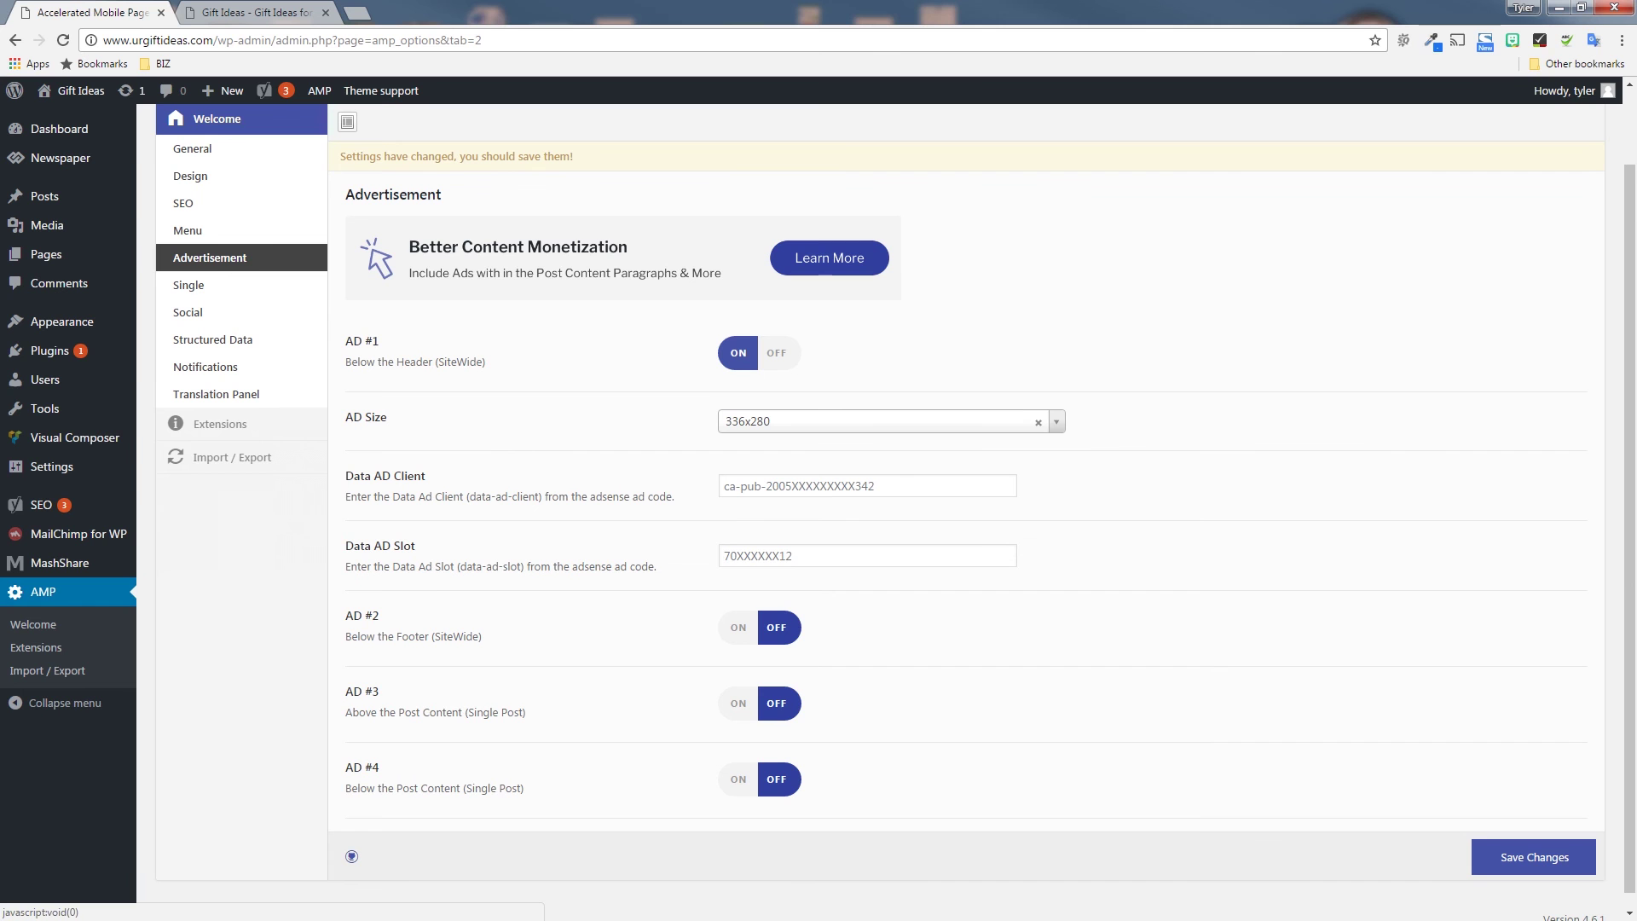
click(887, 421)
click(754, 468)
click(827, 484)
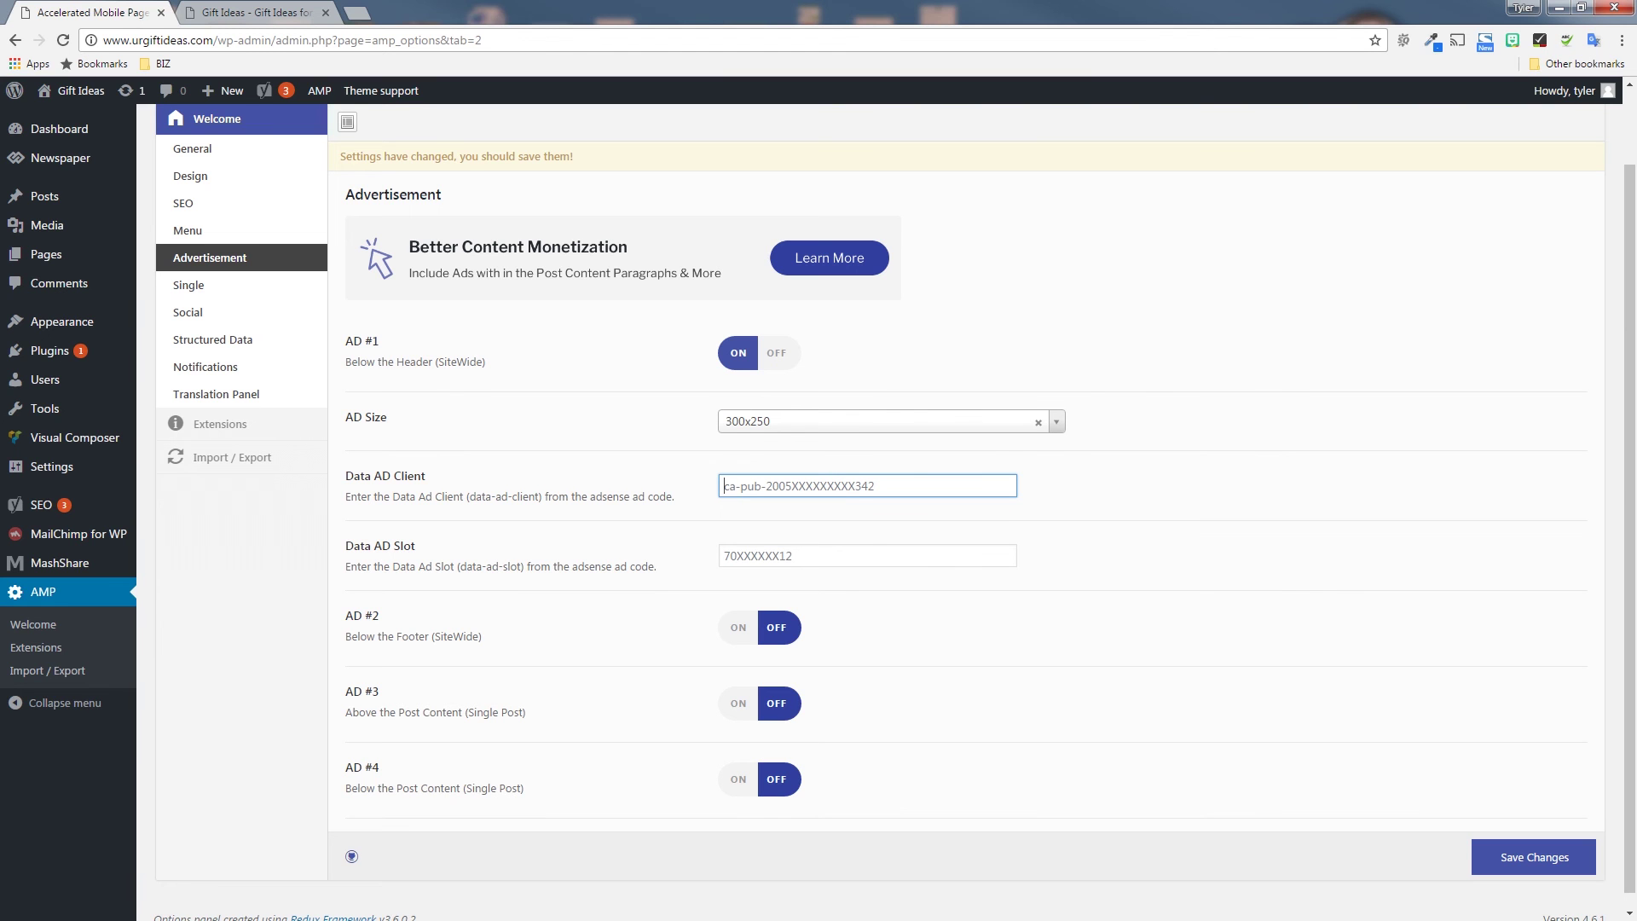
click(771, 554)
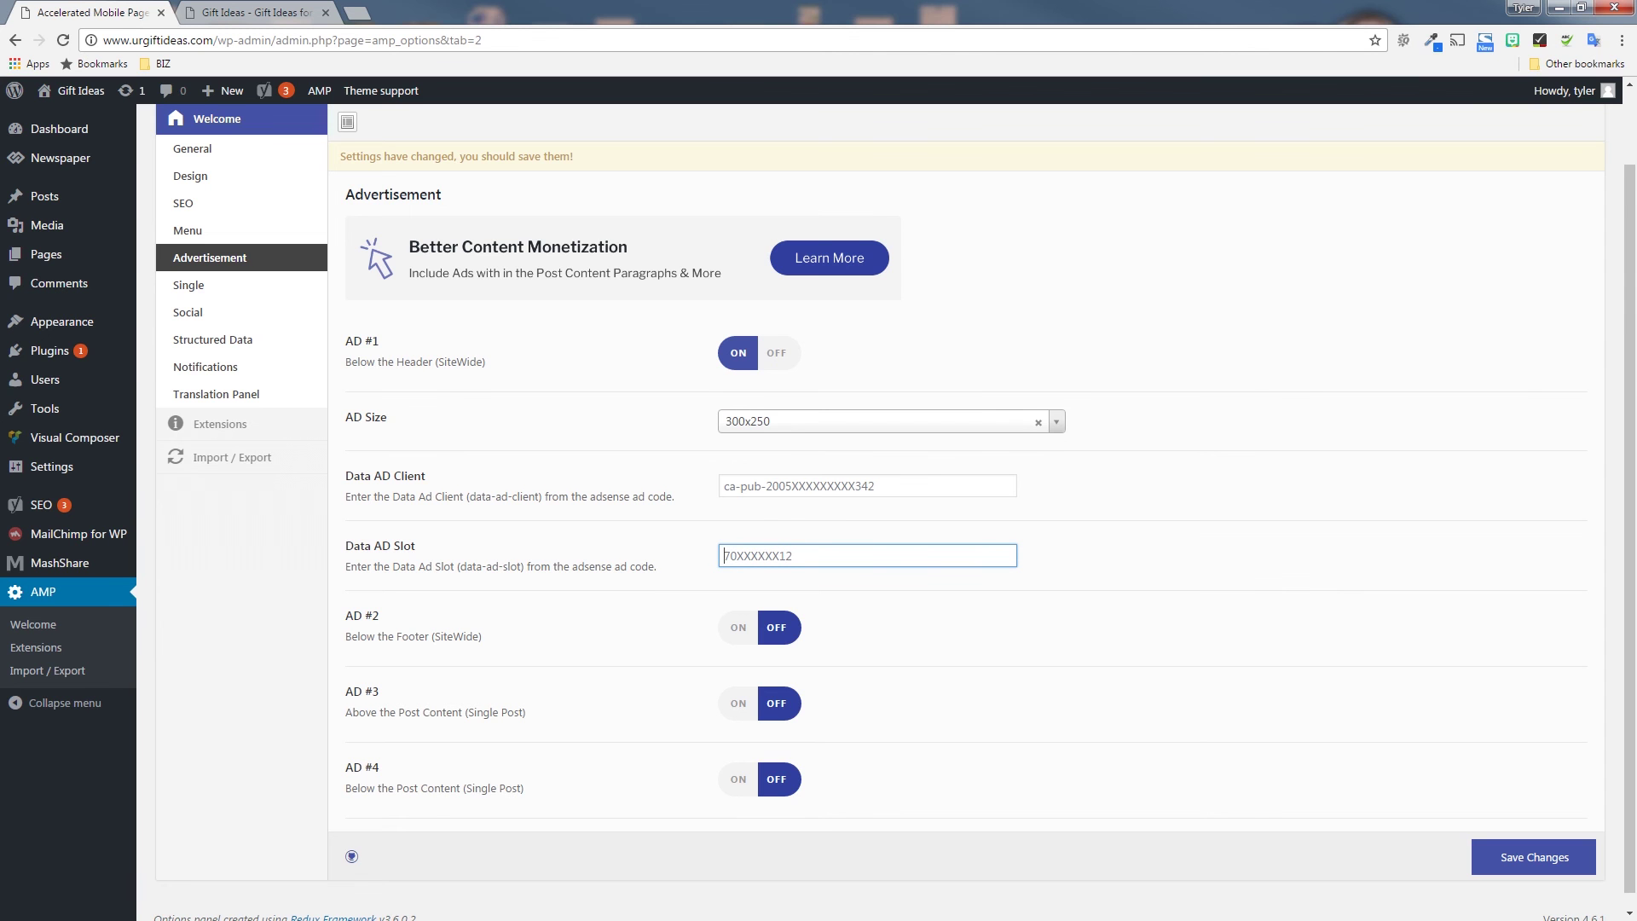
click(777, 351)
- Examine the Single, Social, Structured Data, Notifications and Translation Panel options, and reload the AMP options without saving
click(231, 374)
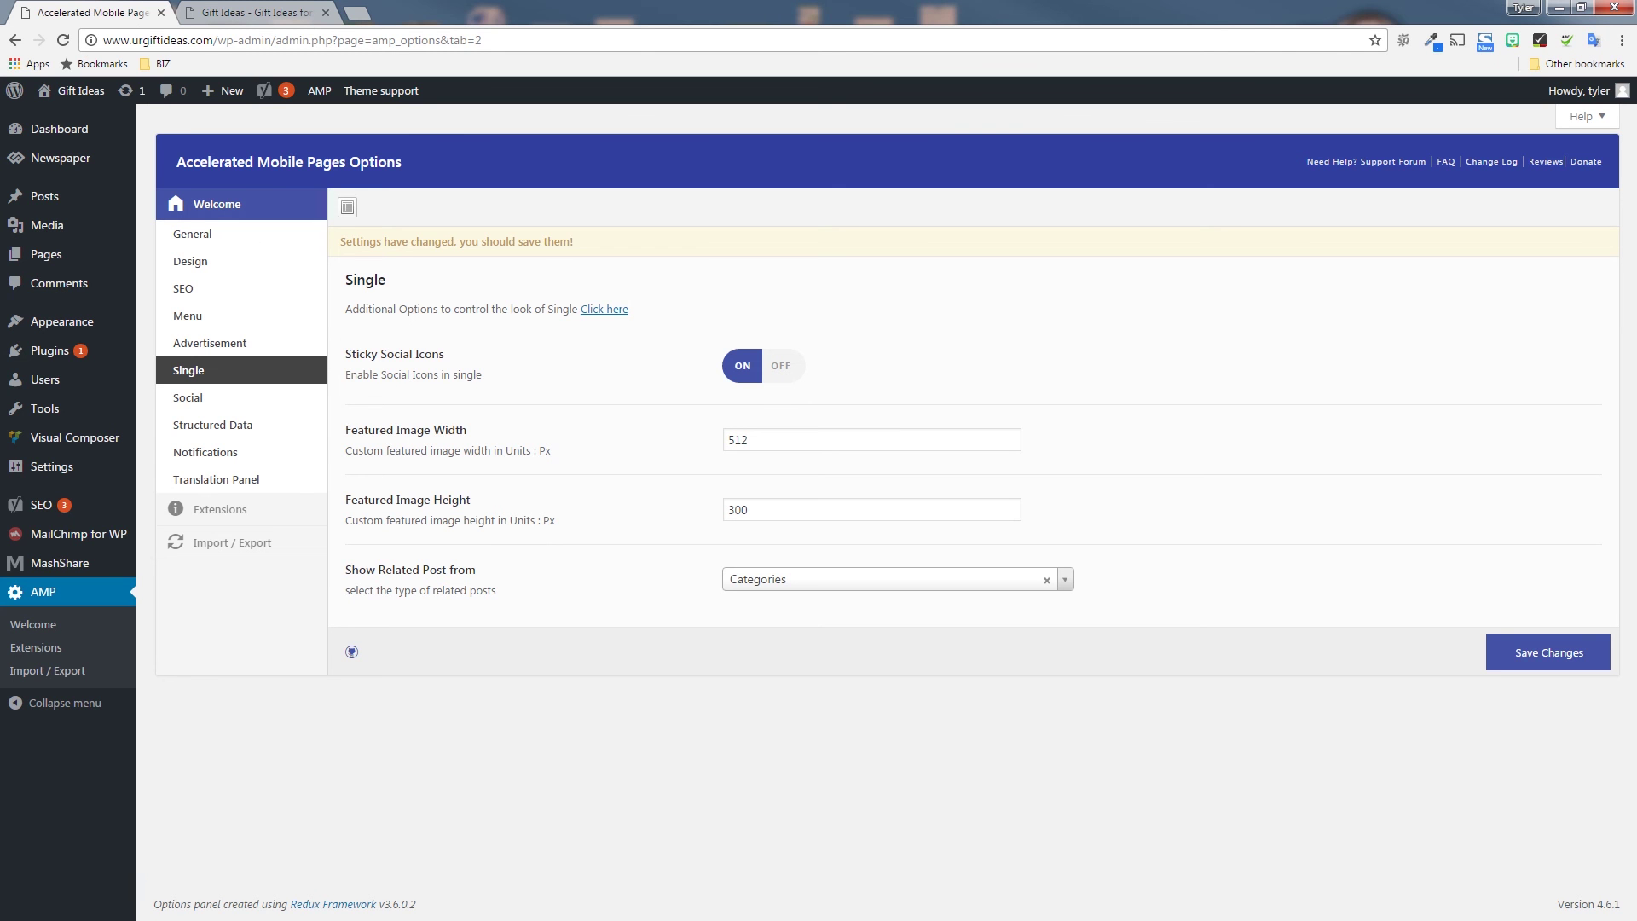
click(188, 398)
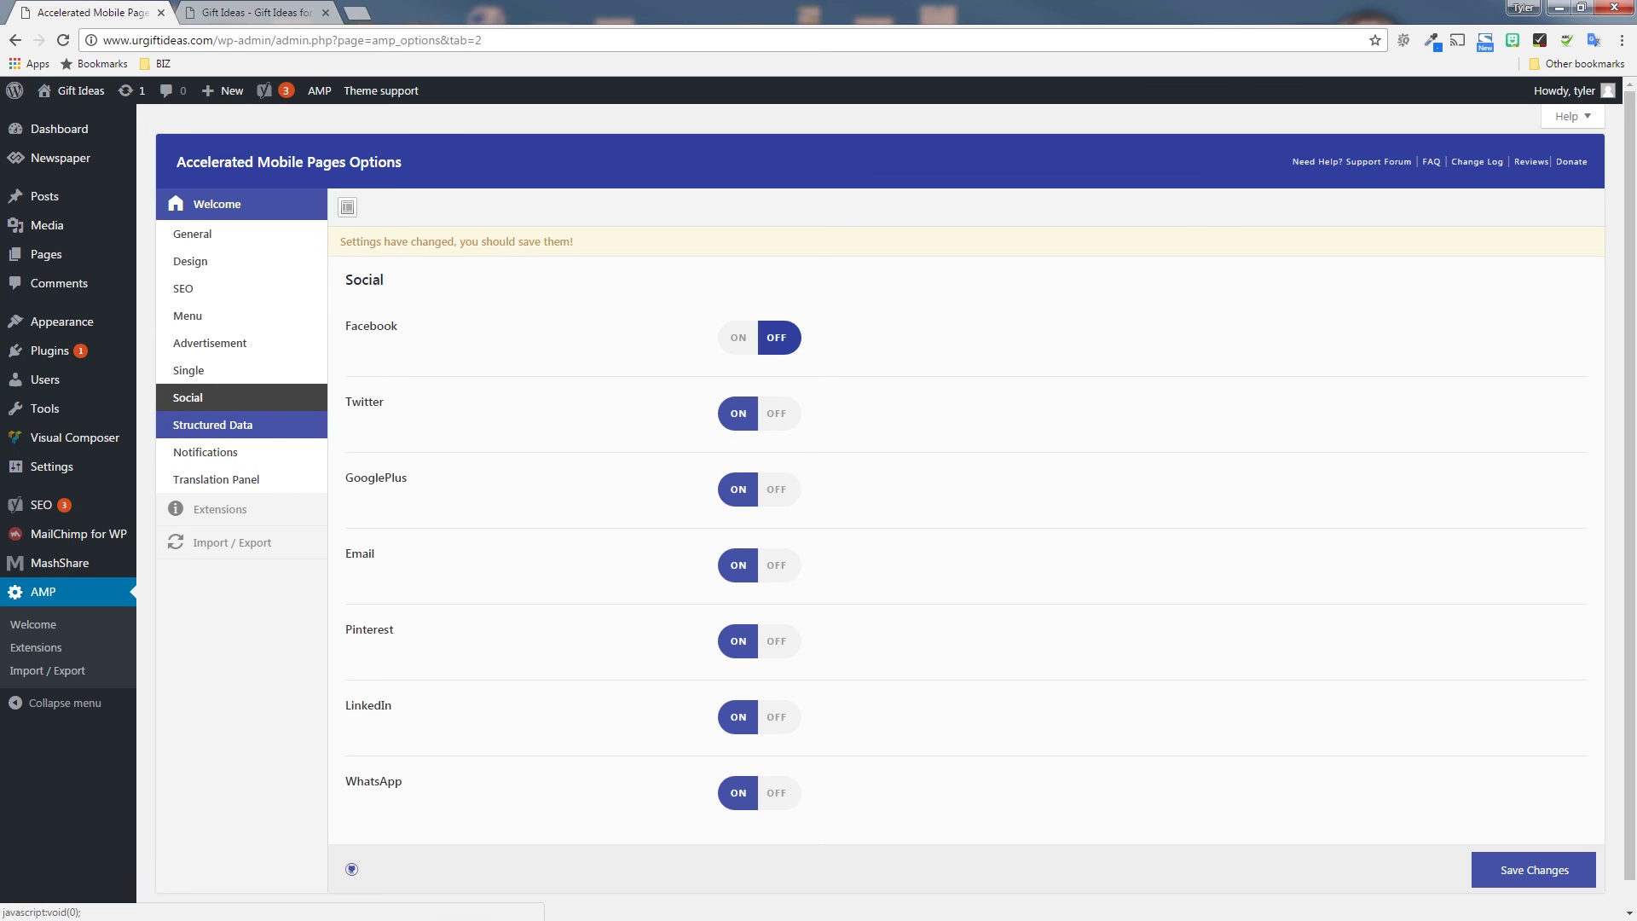
click(212, 424)
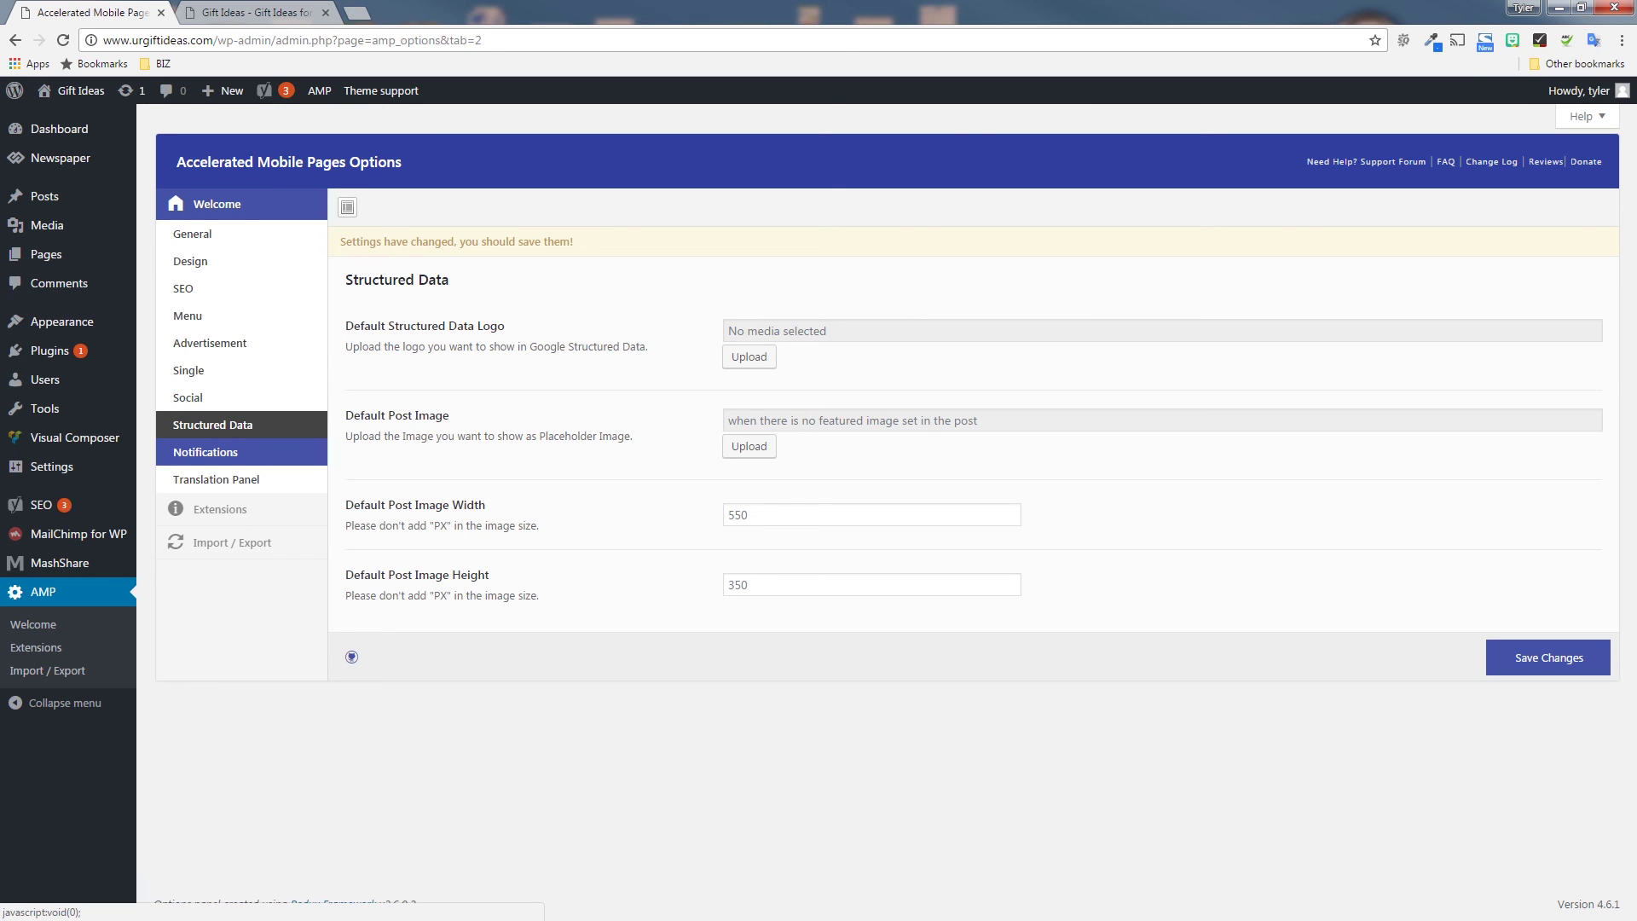
click(216, 452)
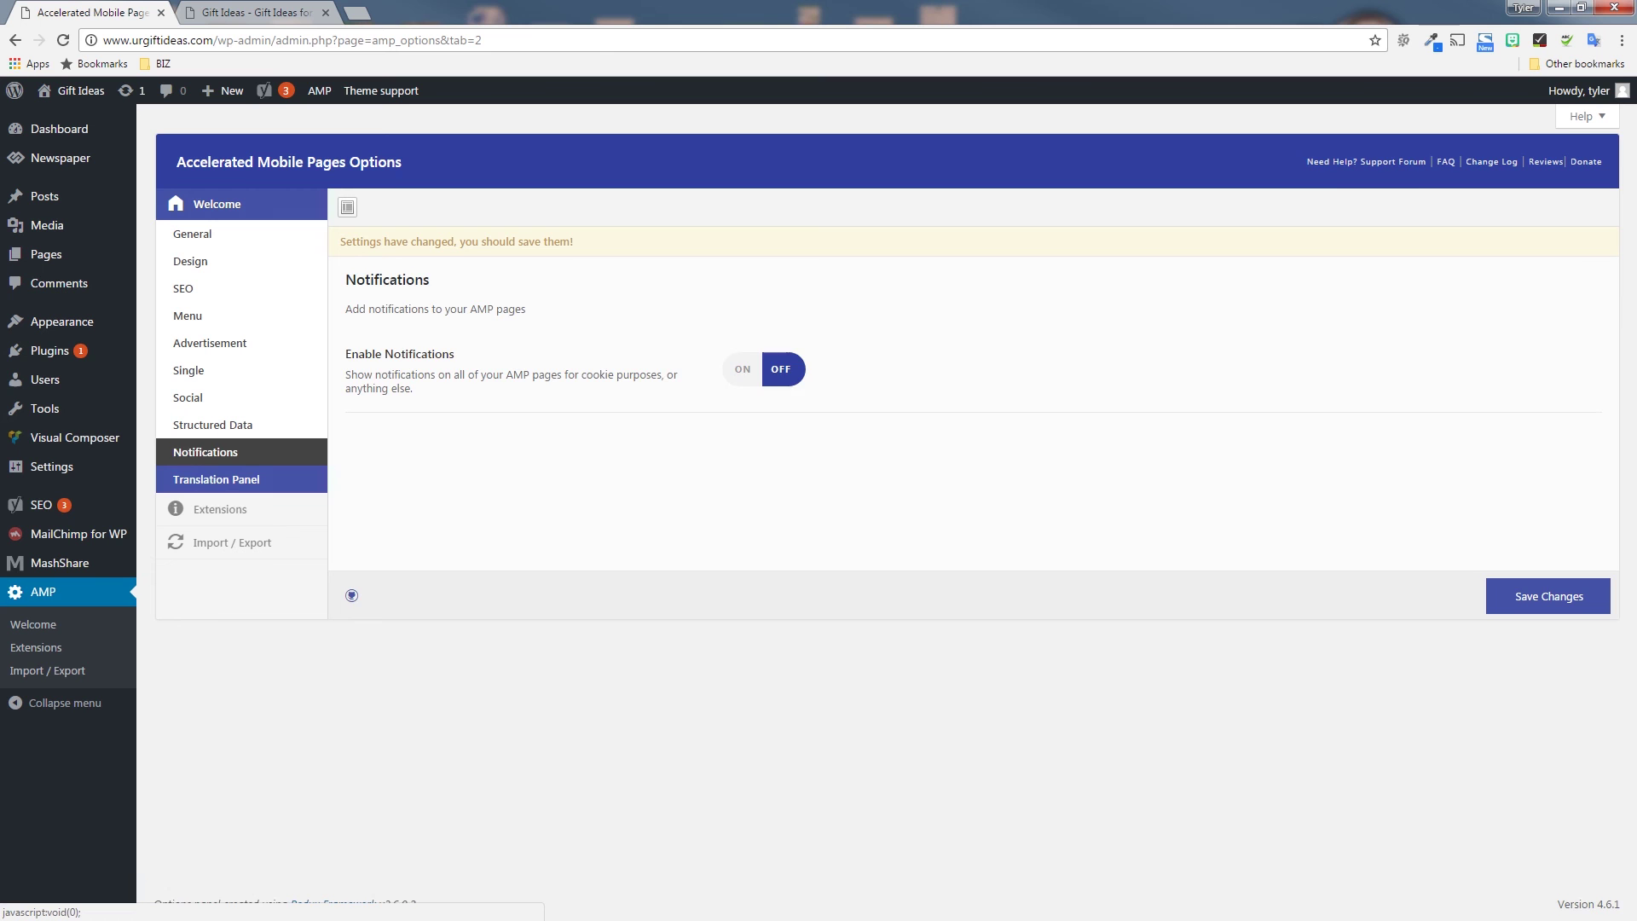
click(215, 480)
click(43, 592)
click(887, 138)
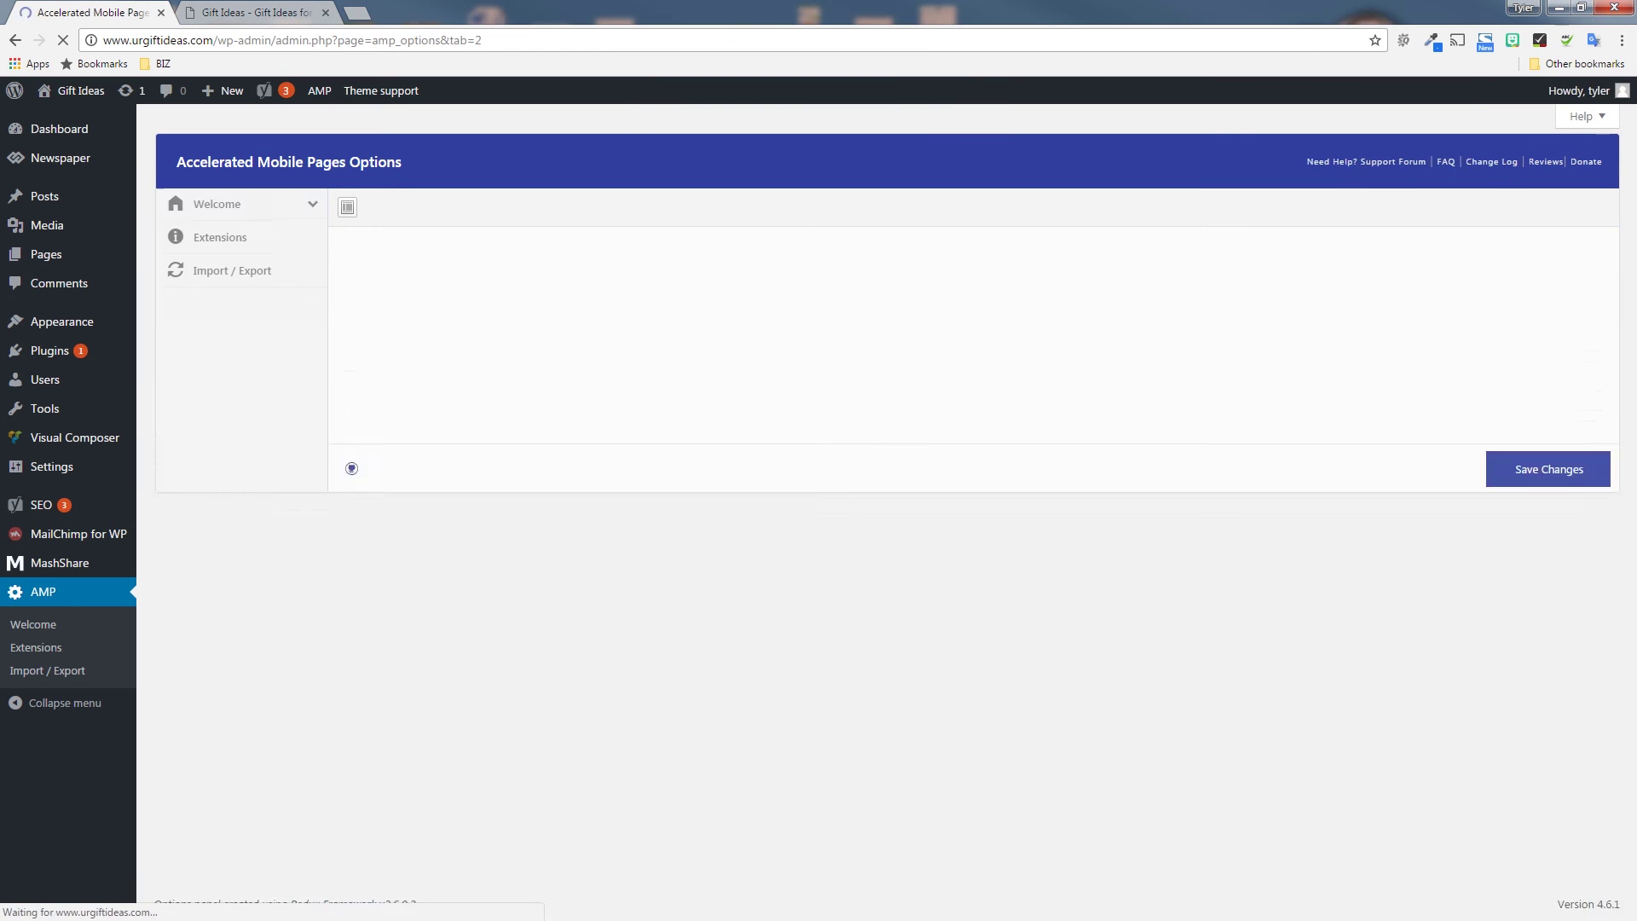
- Reload the Gift Ideas site and open the 13 Hilarious White Elephant Gift Ideas post
click(257, 11)
key(F5)
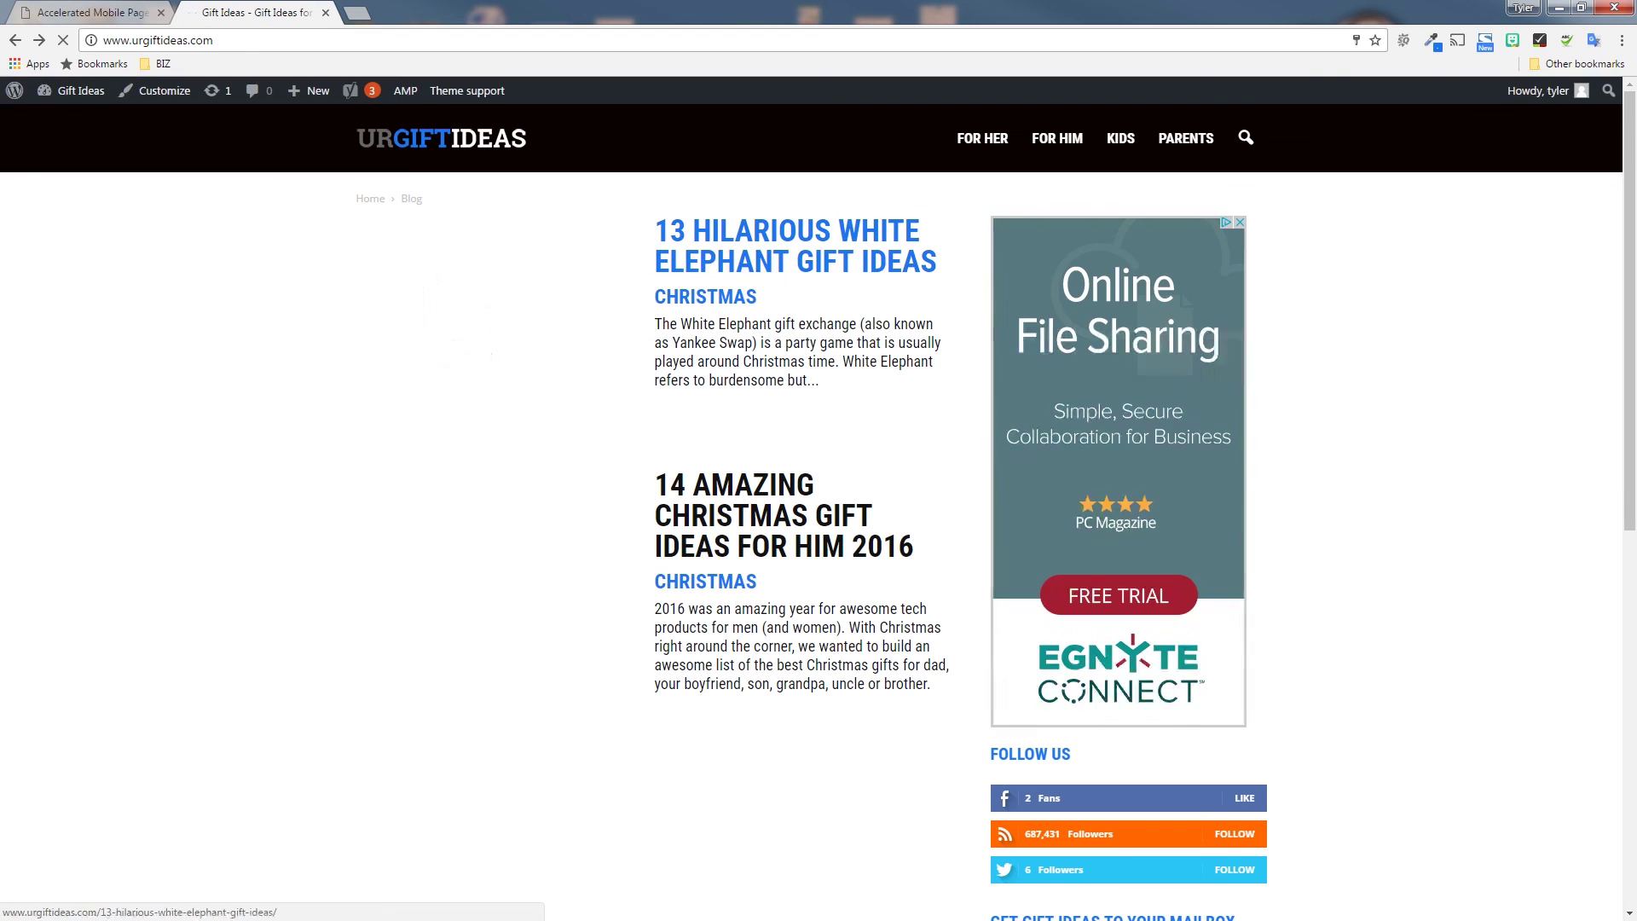
click(520, 324)
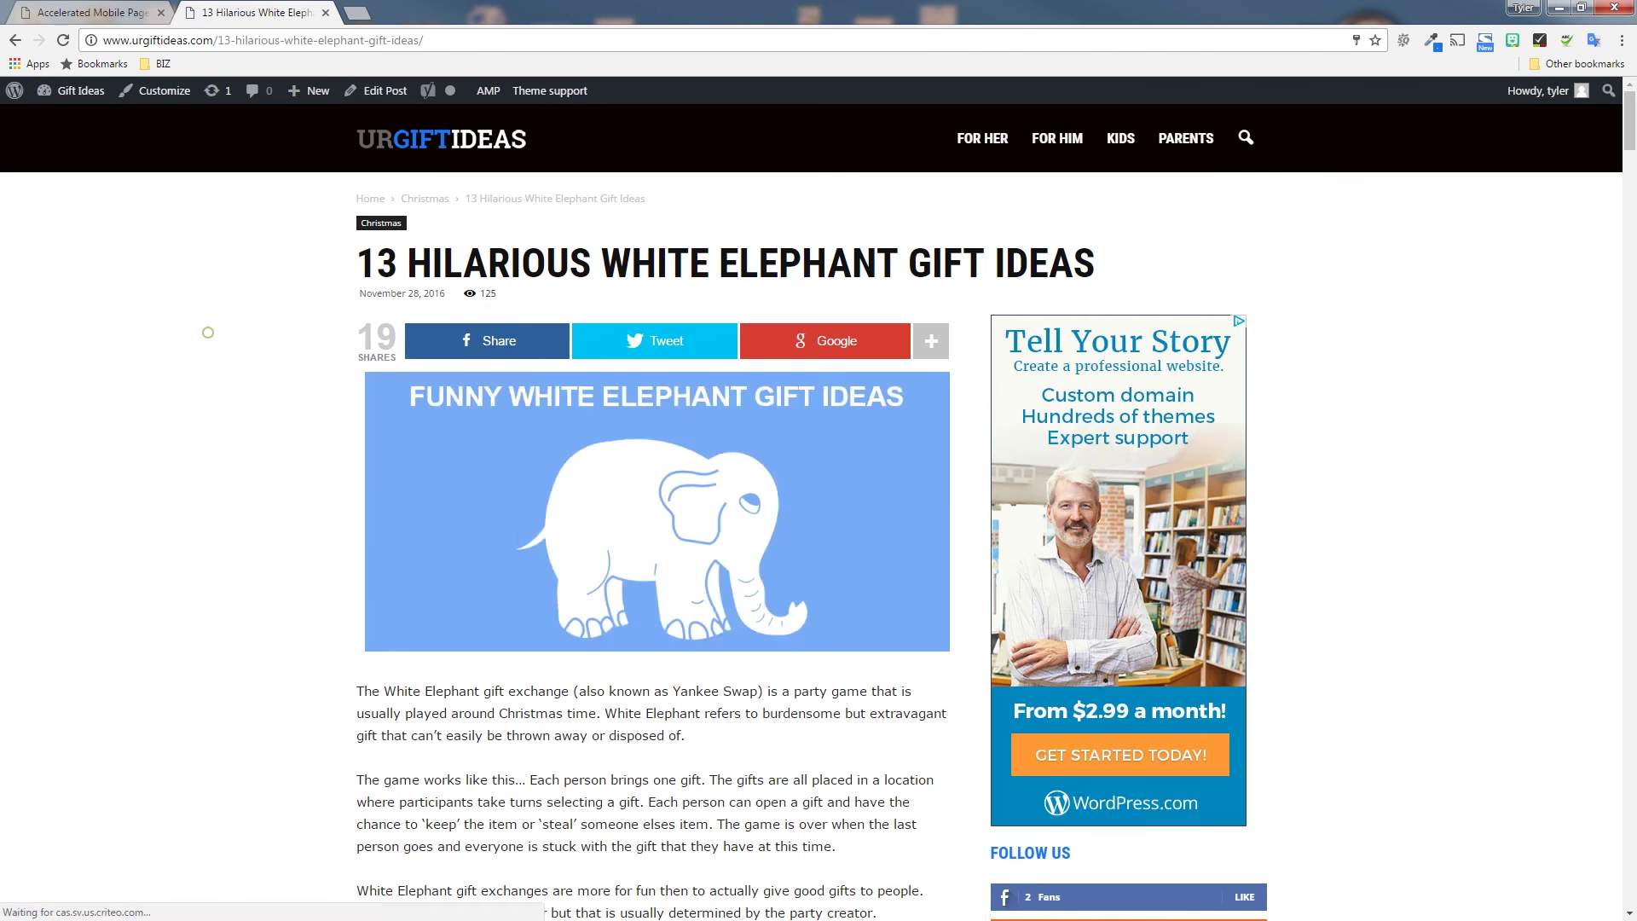
- Open the post's page source and search it for "amp"
right_click(176, 321)
click(255, 535)
key(ctrl+f)
text(amp)
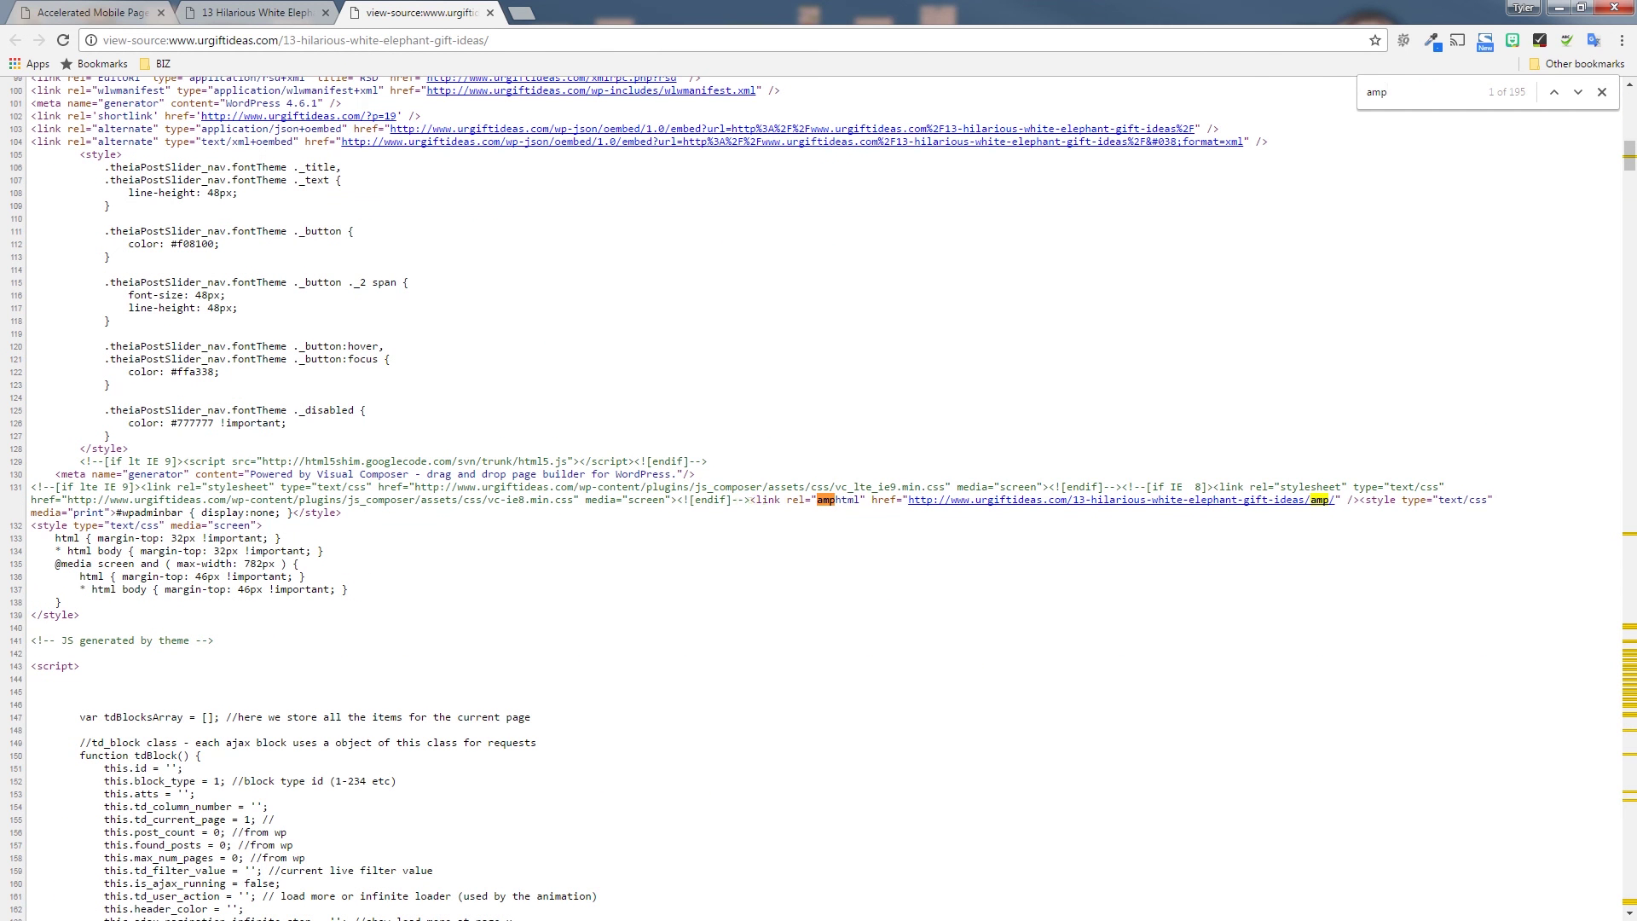
- Highlight the amphtml link tag and its AMP address in the page source
drag(749, 500, 1358, 500)
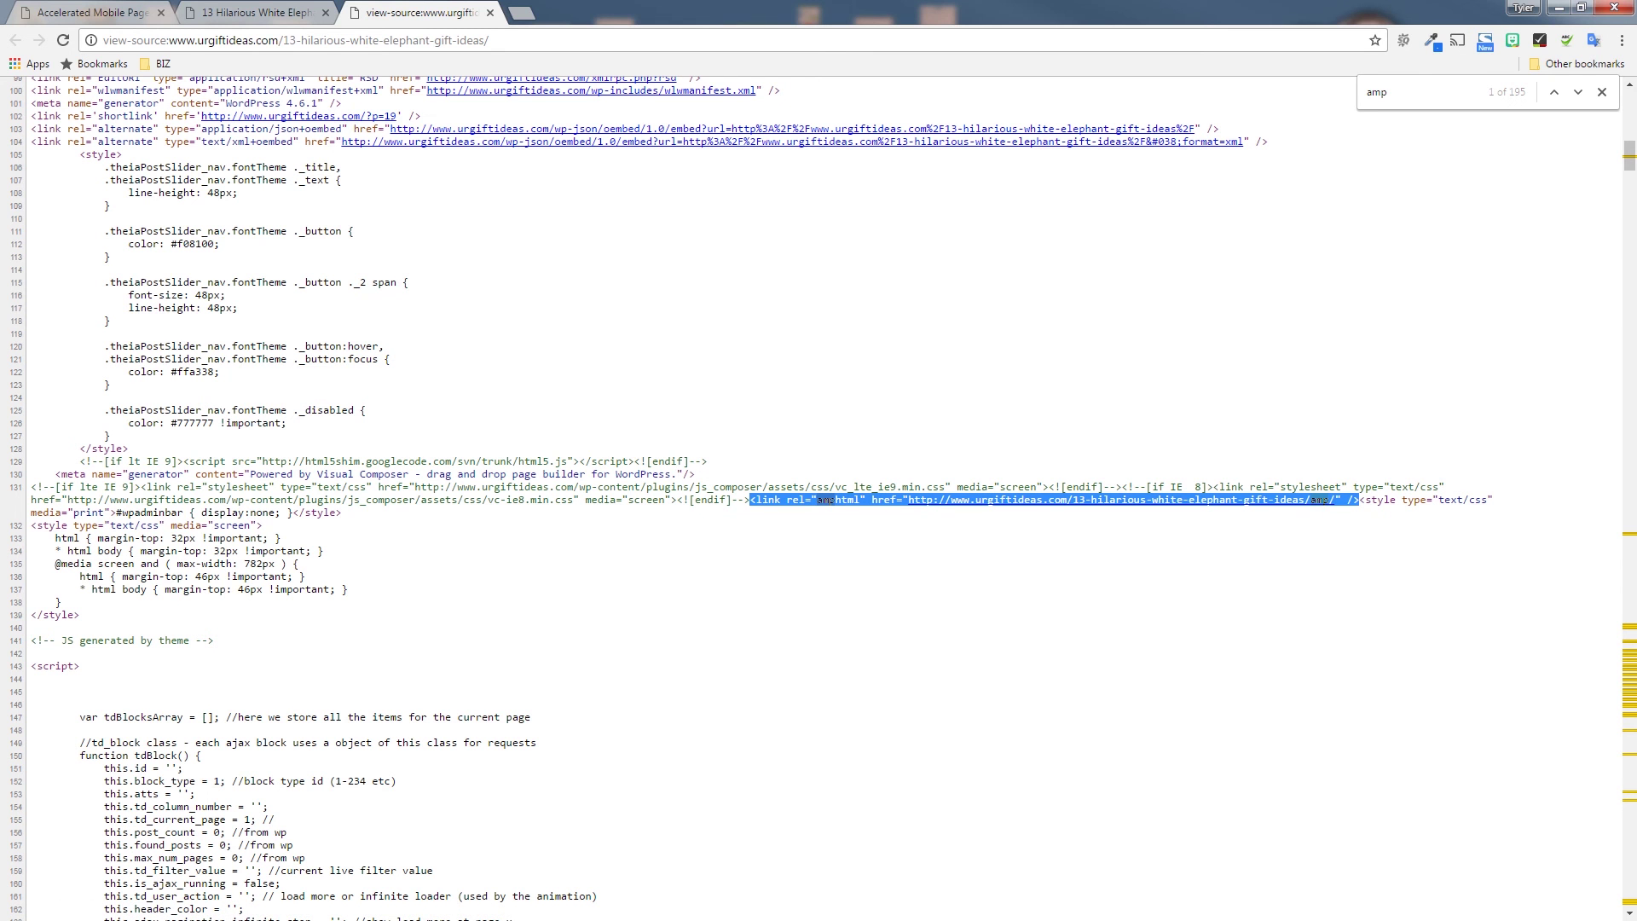
click(918, 522)
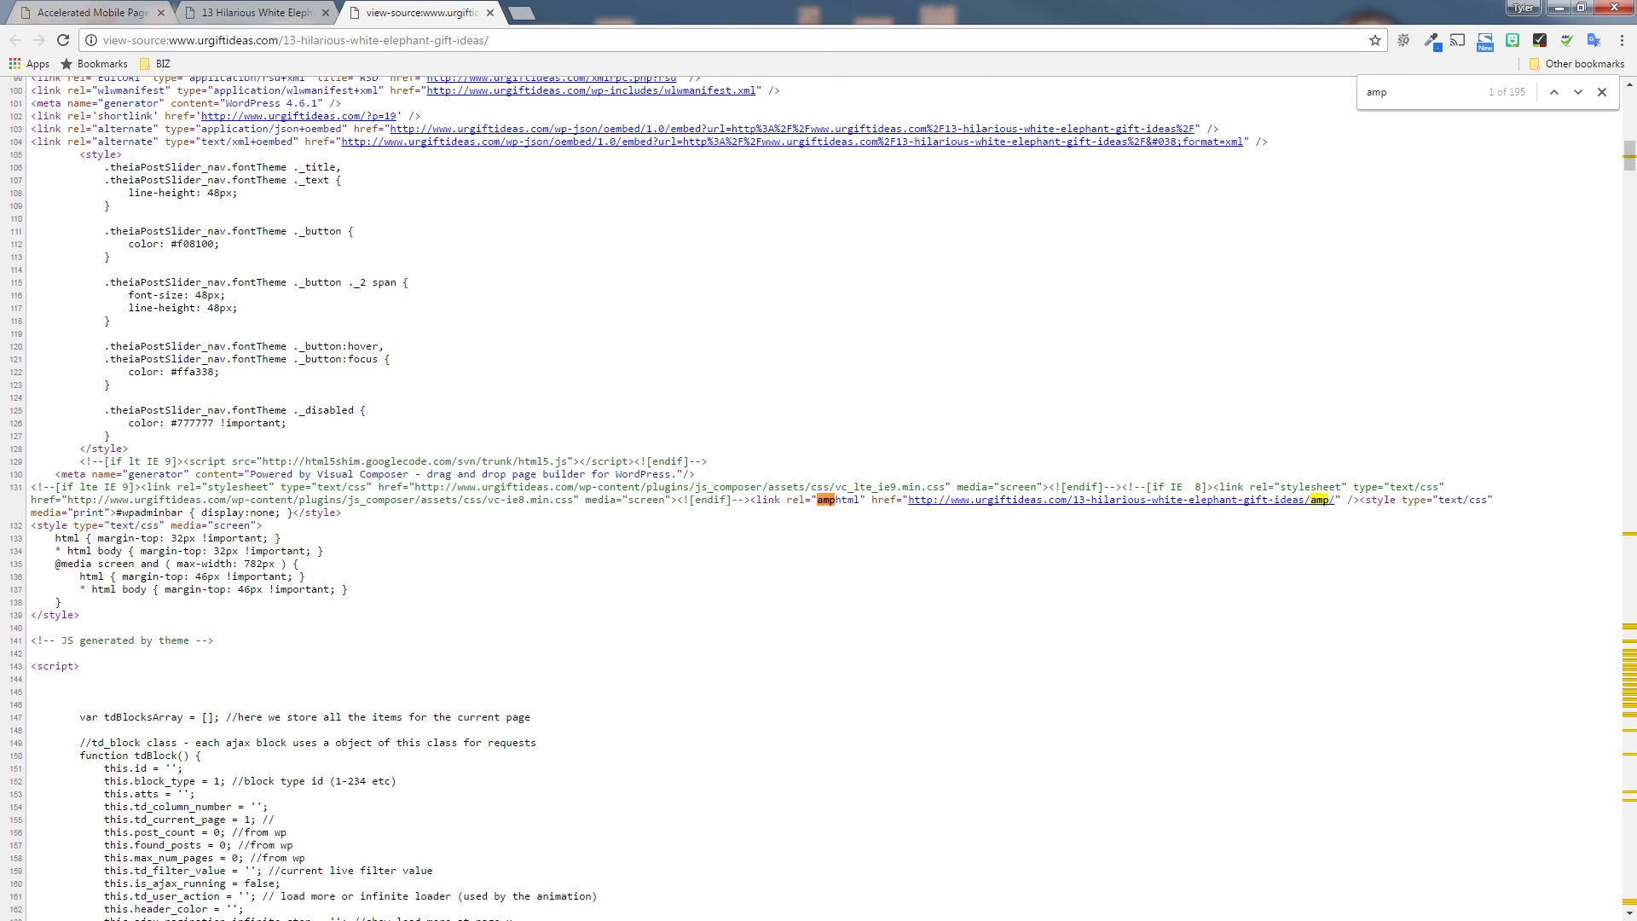
drag(857, 500, 818, 500)
double_click(869, 488)
drag(907, 500, 1336, 502)
- Open the post's AMP address from the source and examine the page from header to end
click(1213, 502)
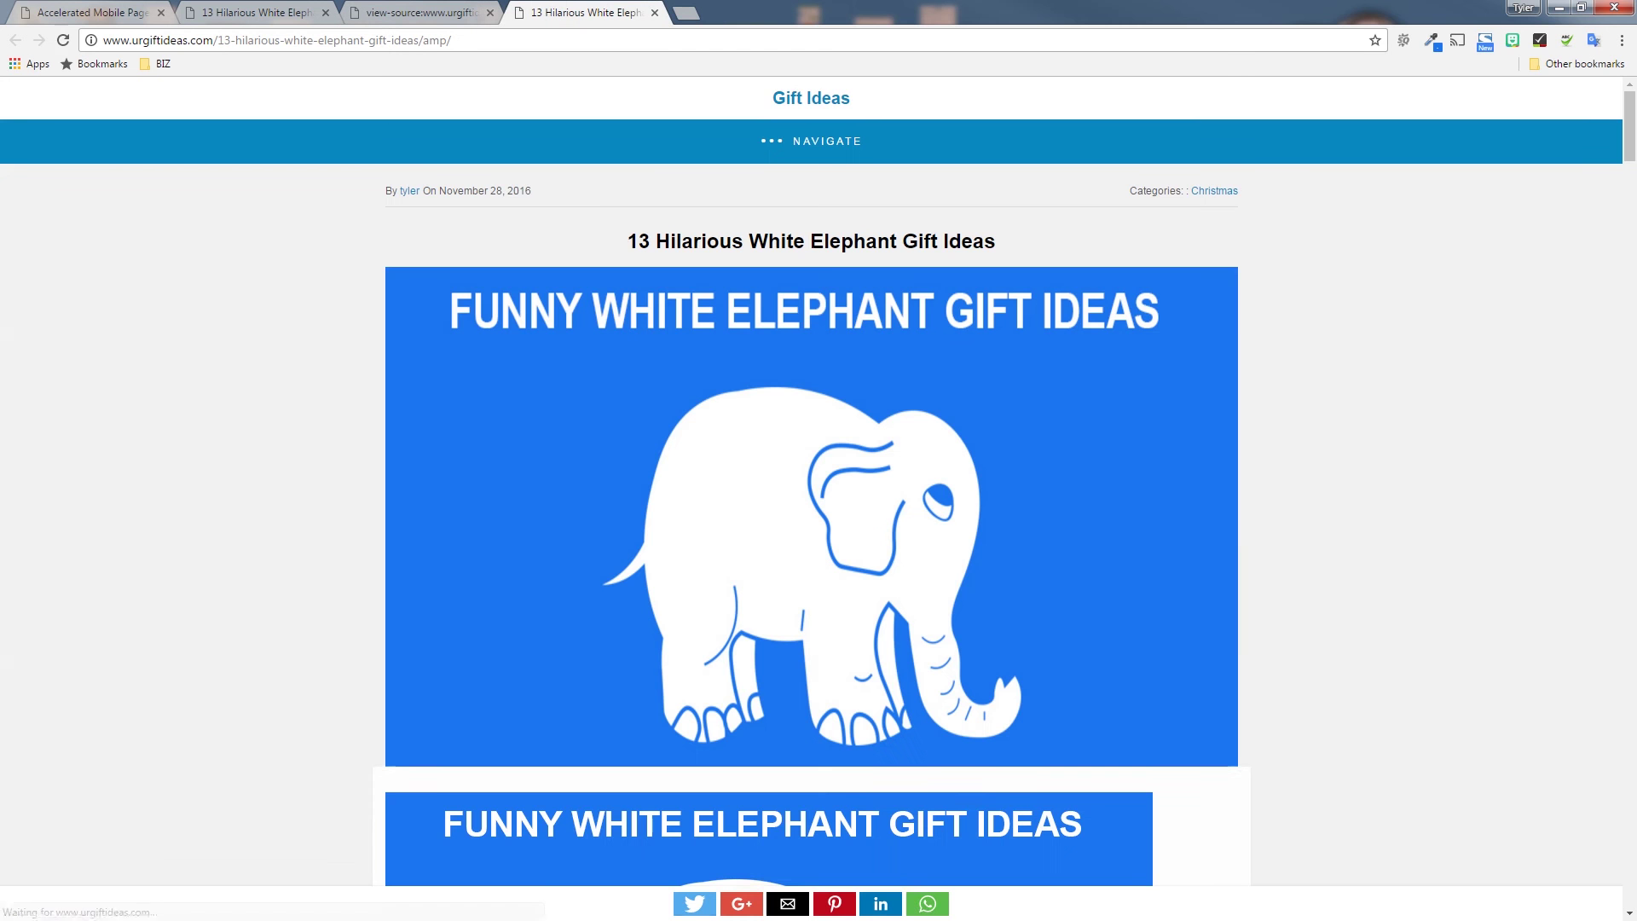
scroll(810, 482, down, 20)
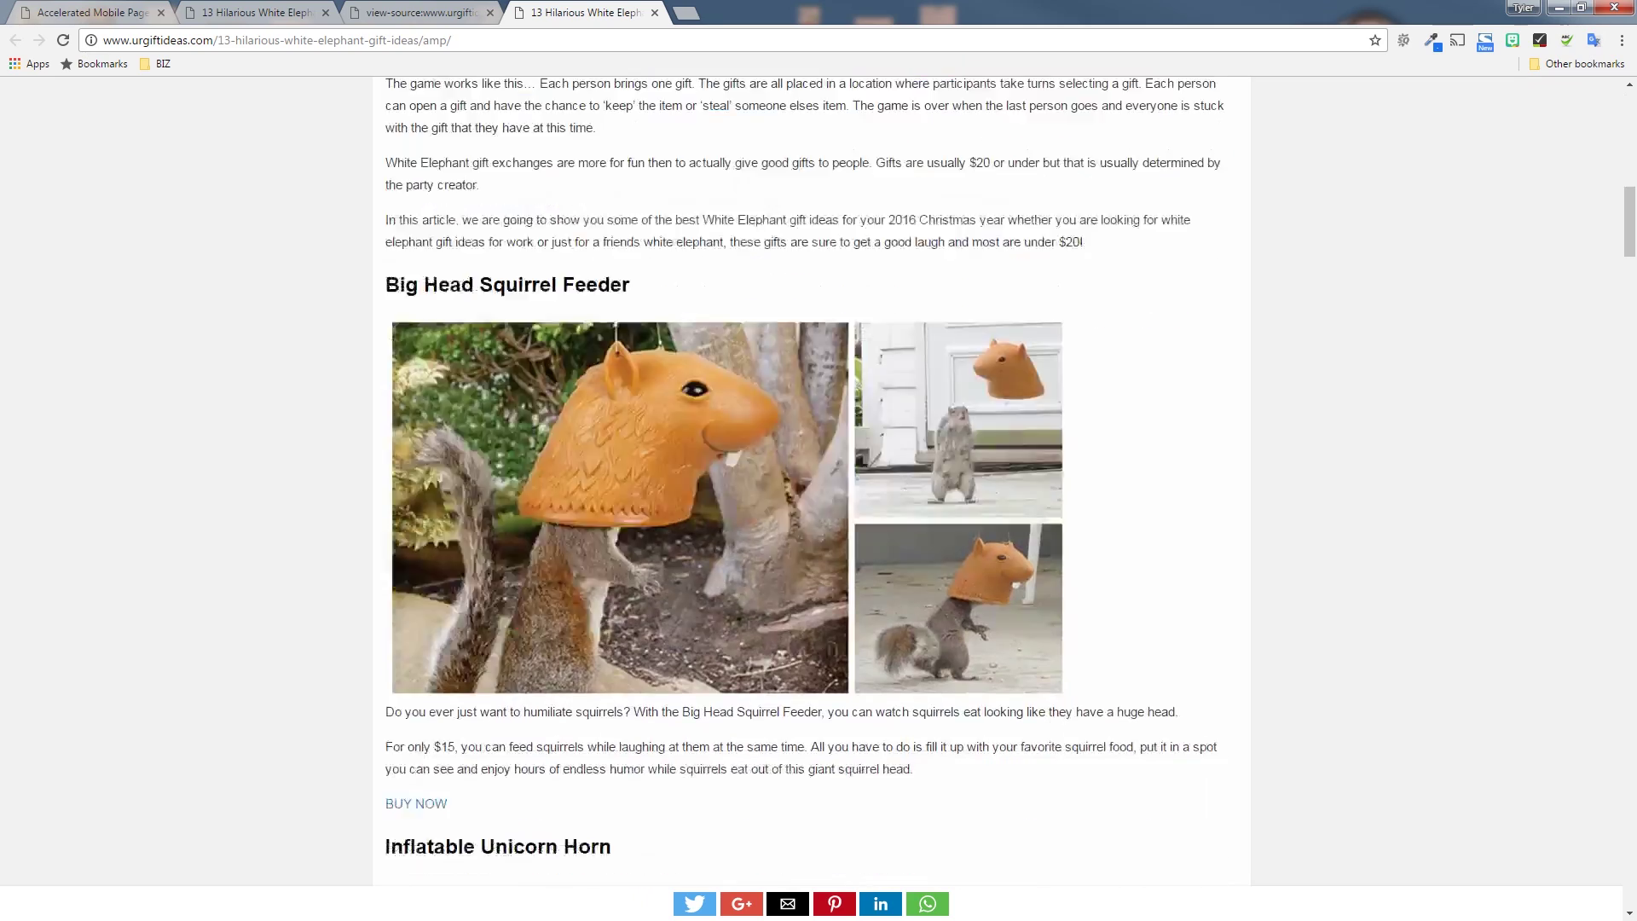
scroll(811, 481, down, 20)
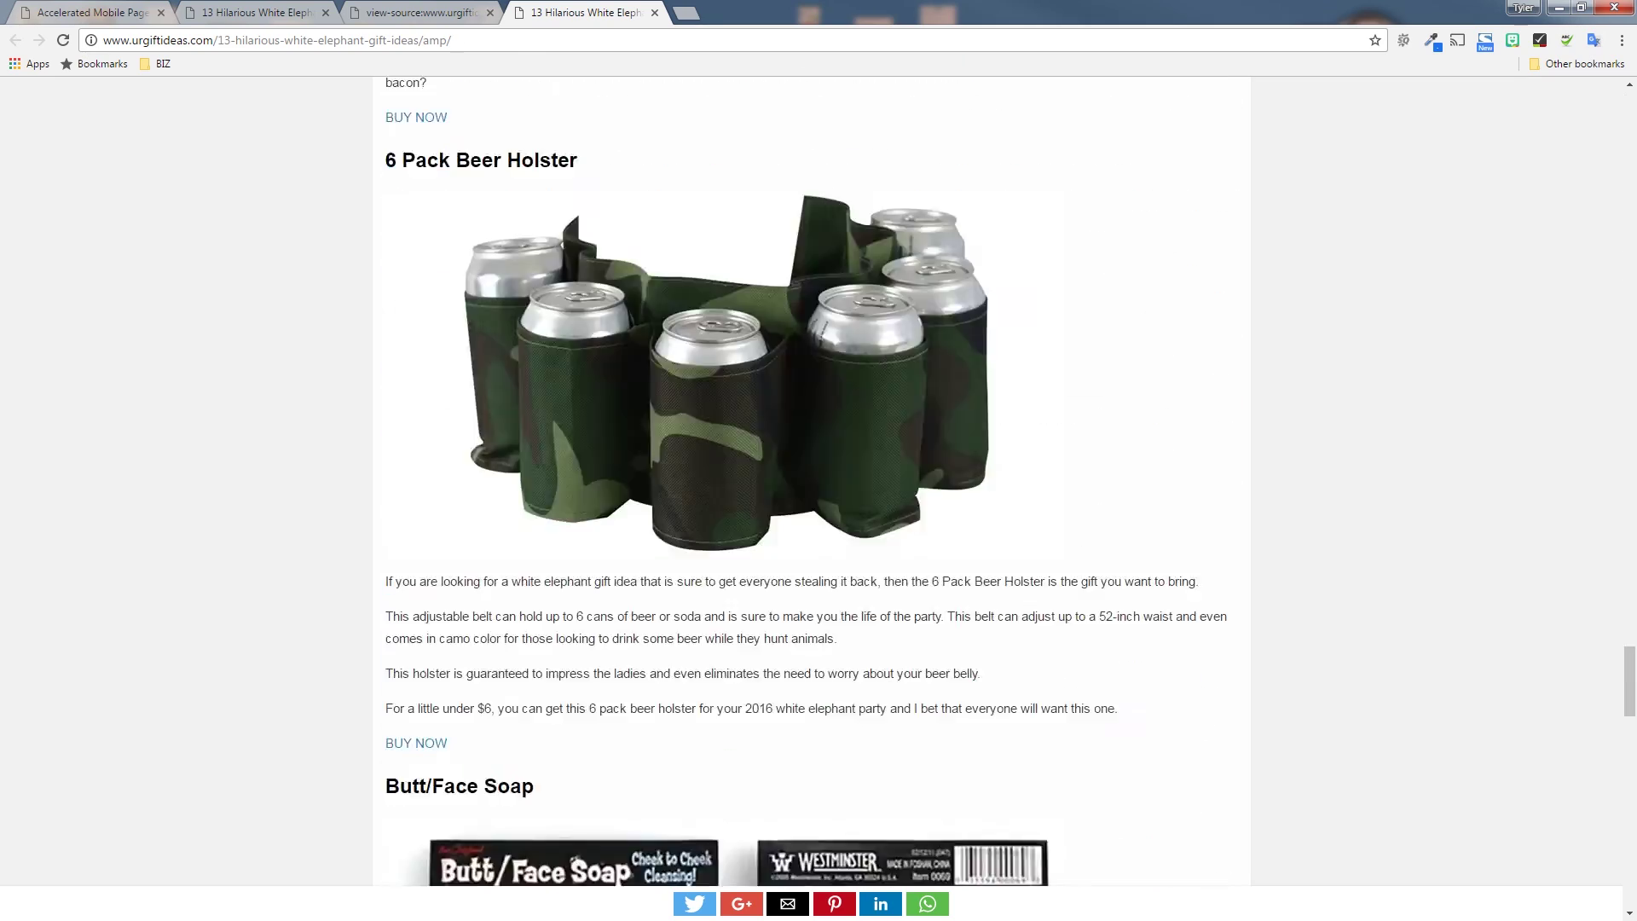
scroll(811, 482, down, 10)
drag(1630, 872, 1629, 126)
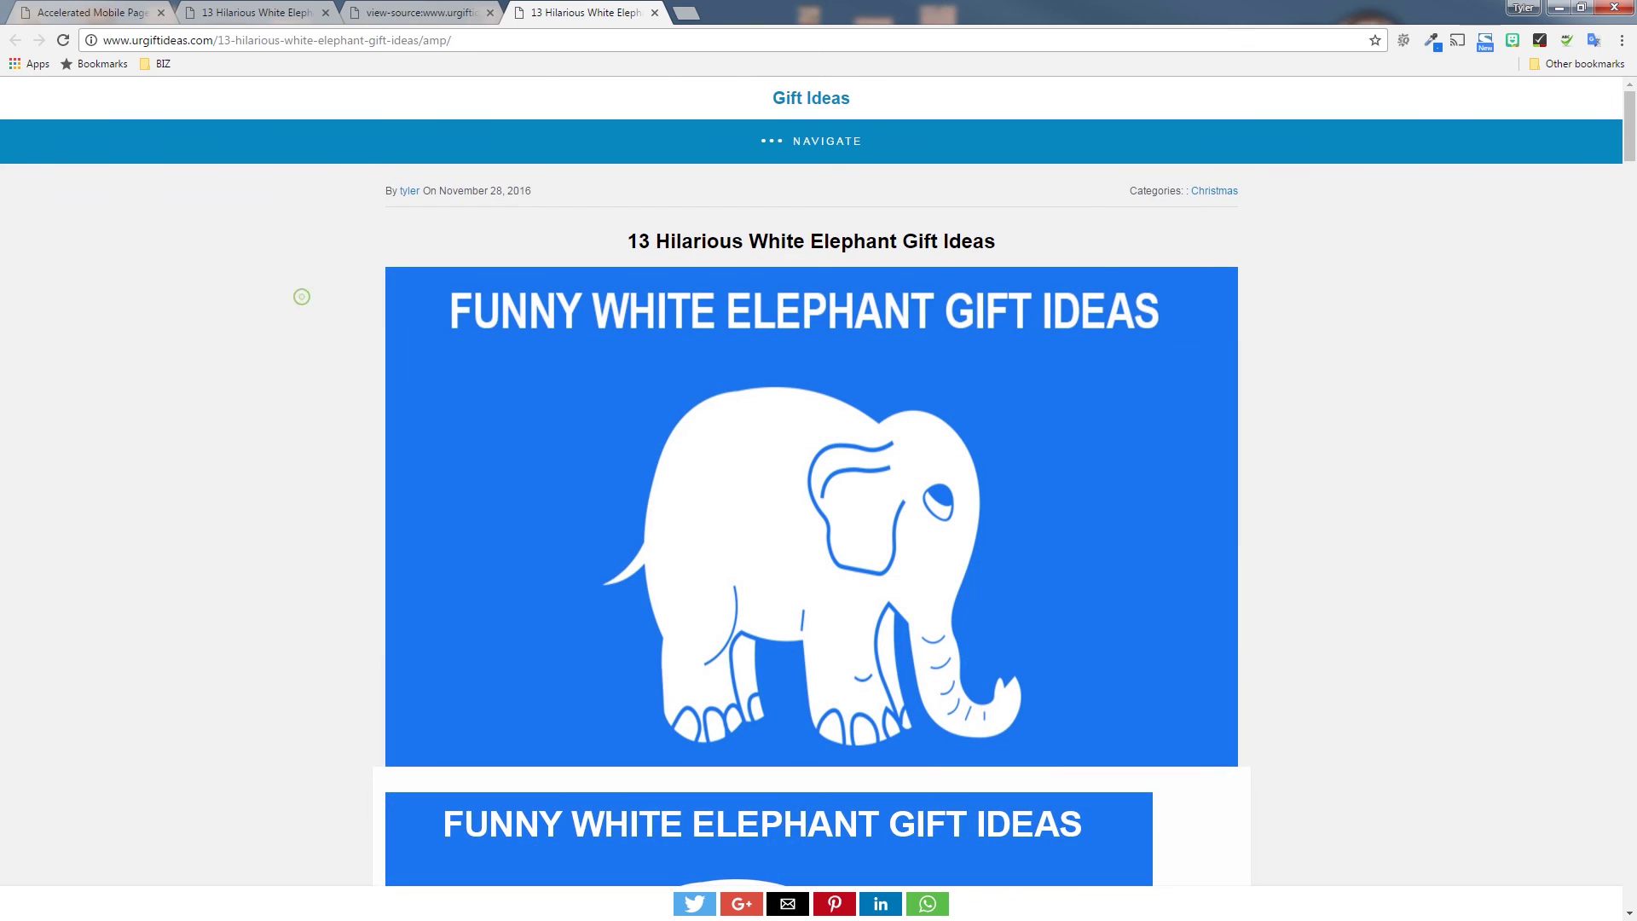